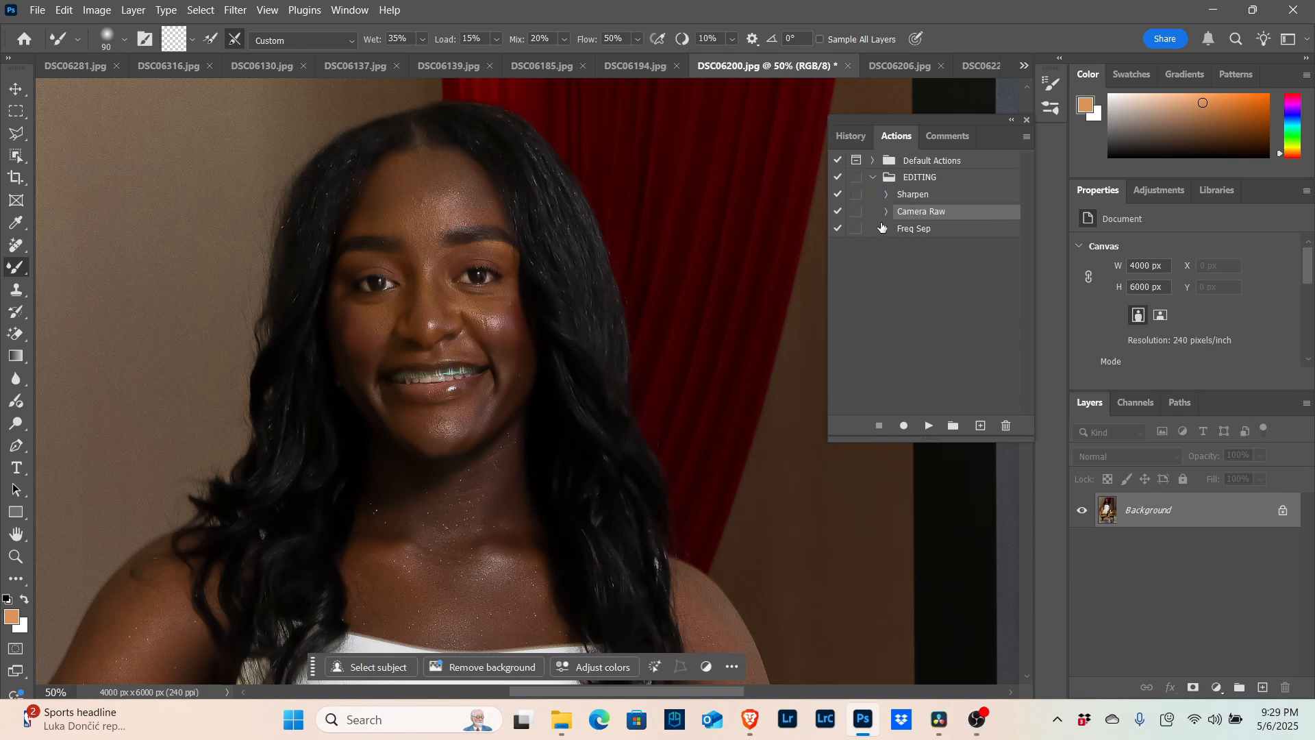
Examine the Default Actions and EDITING action sets and the available filters
{"action": "left_click", "coordinate": [875, 178]}
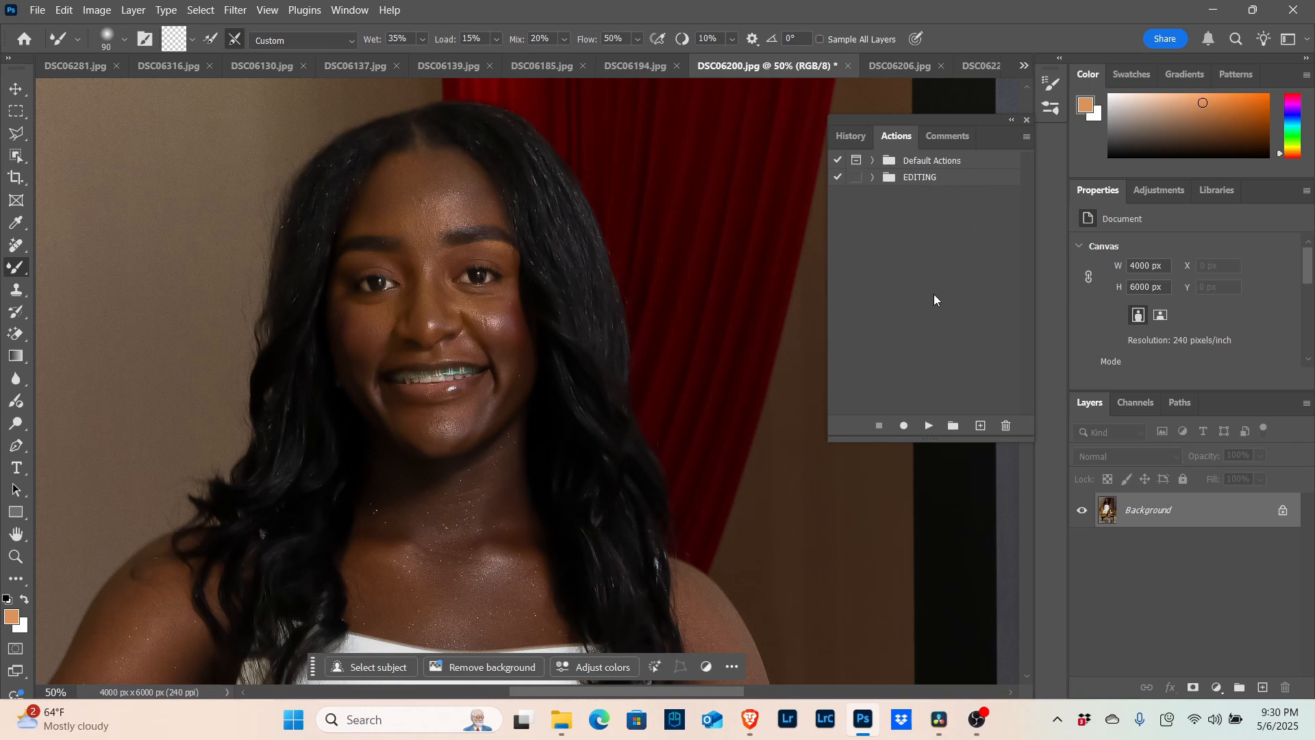
{"action": "left_click", "coordinate": [357, 15]}
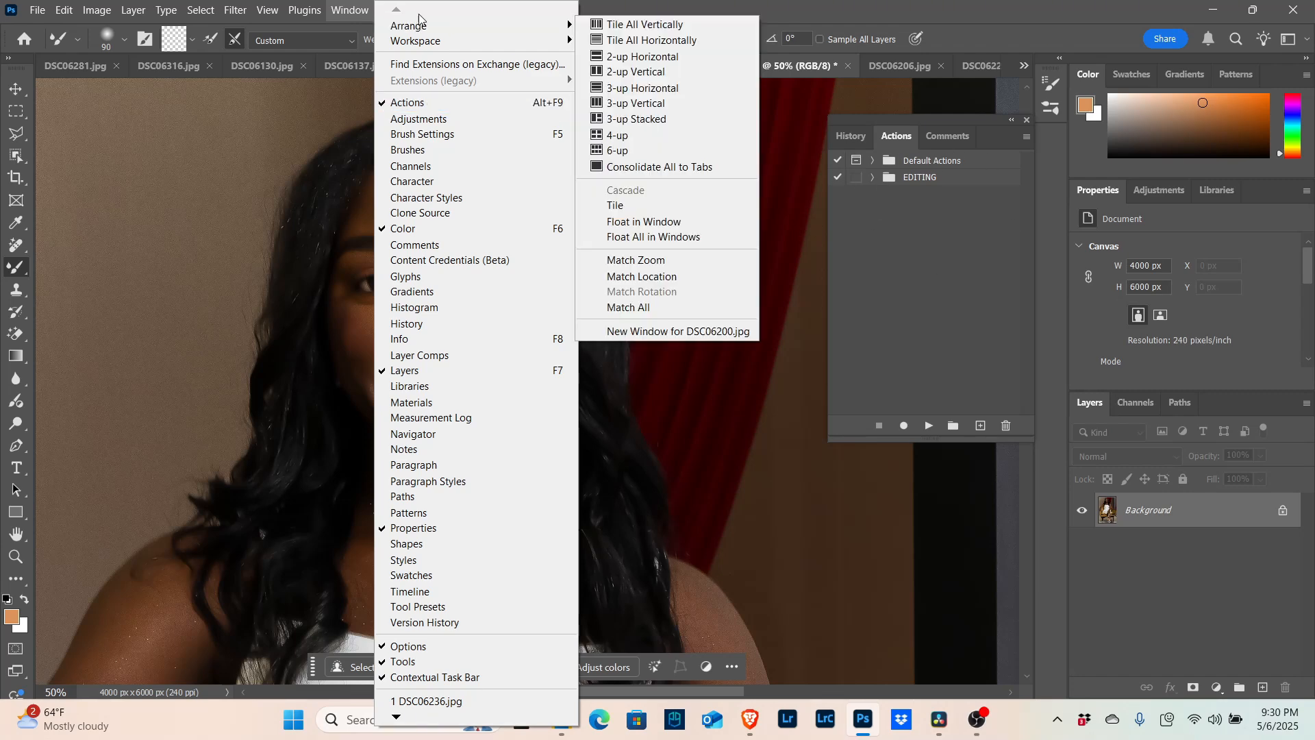
{"action": "left_click", "coordinate": [820, 17]}
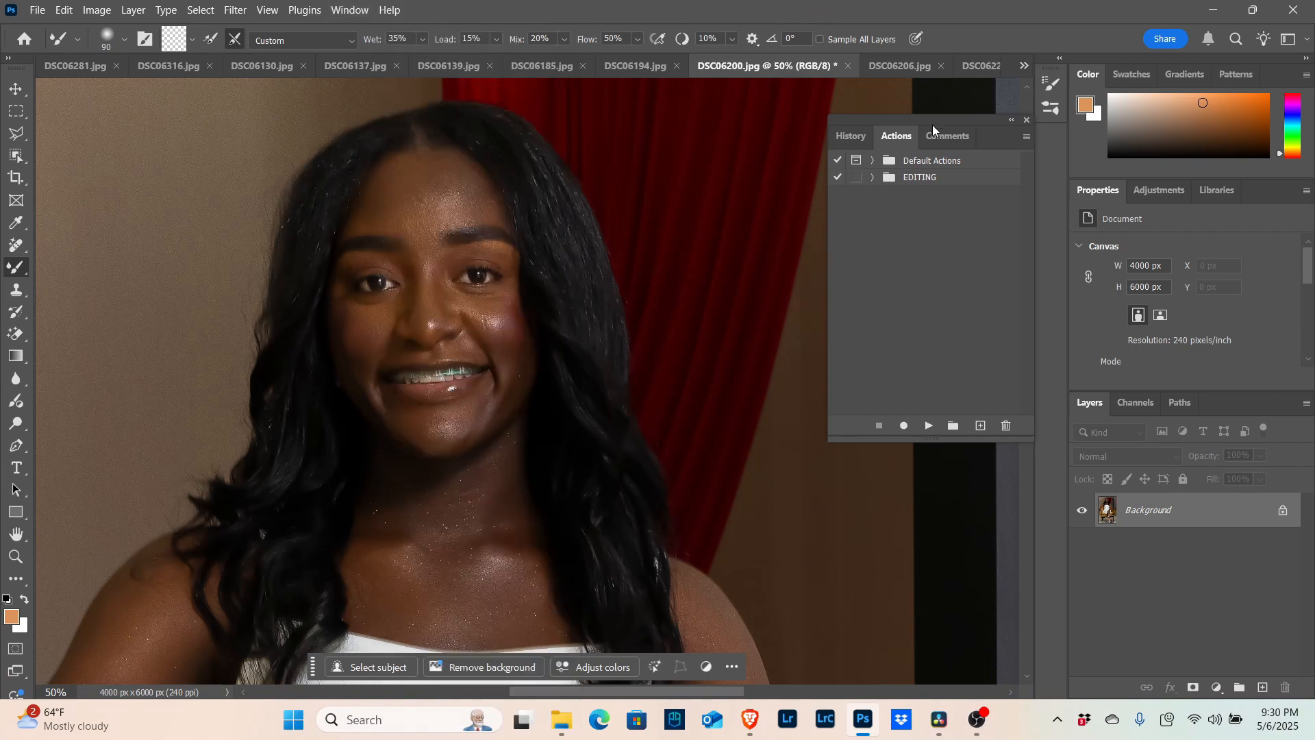
{"action": "left_click", "coordinate": [874, 162]}
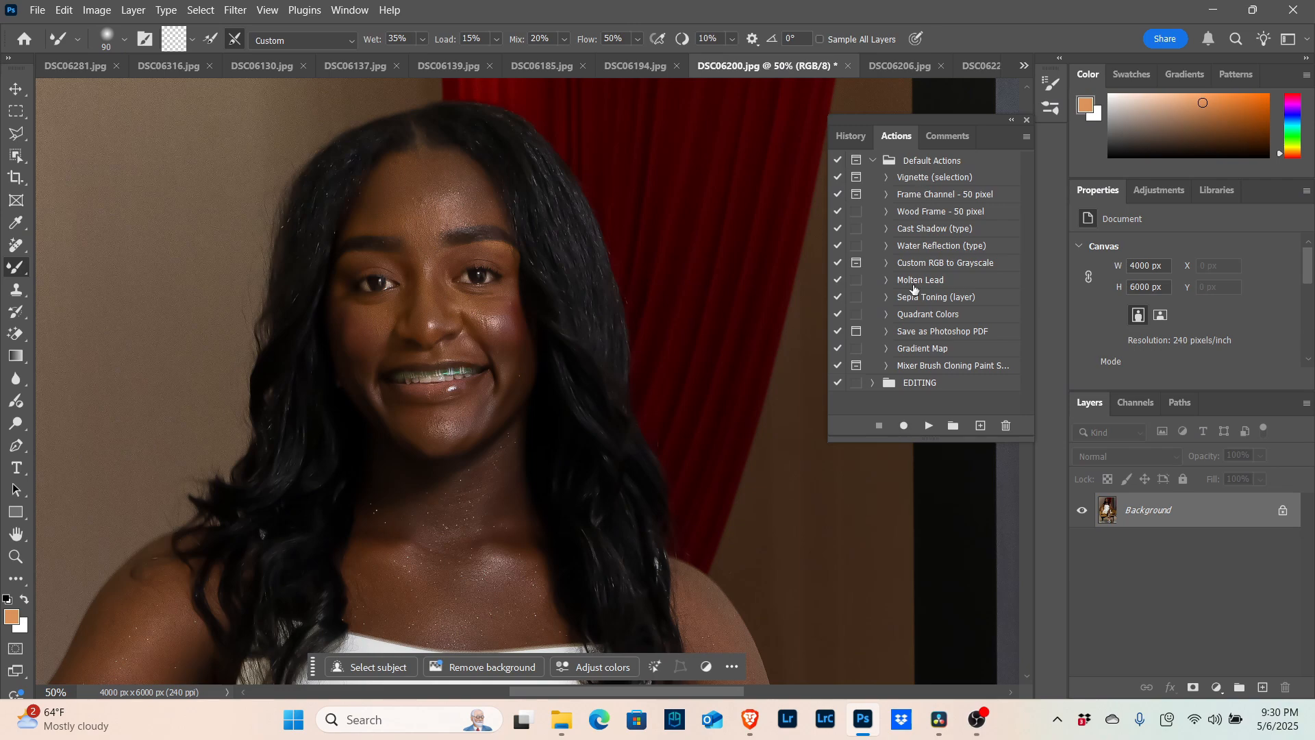
{"action": "left_click", "coordinate": [875, 161]}
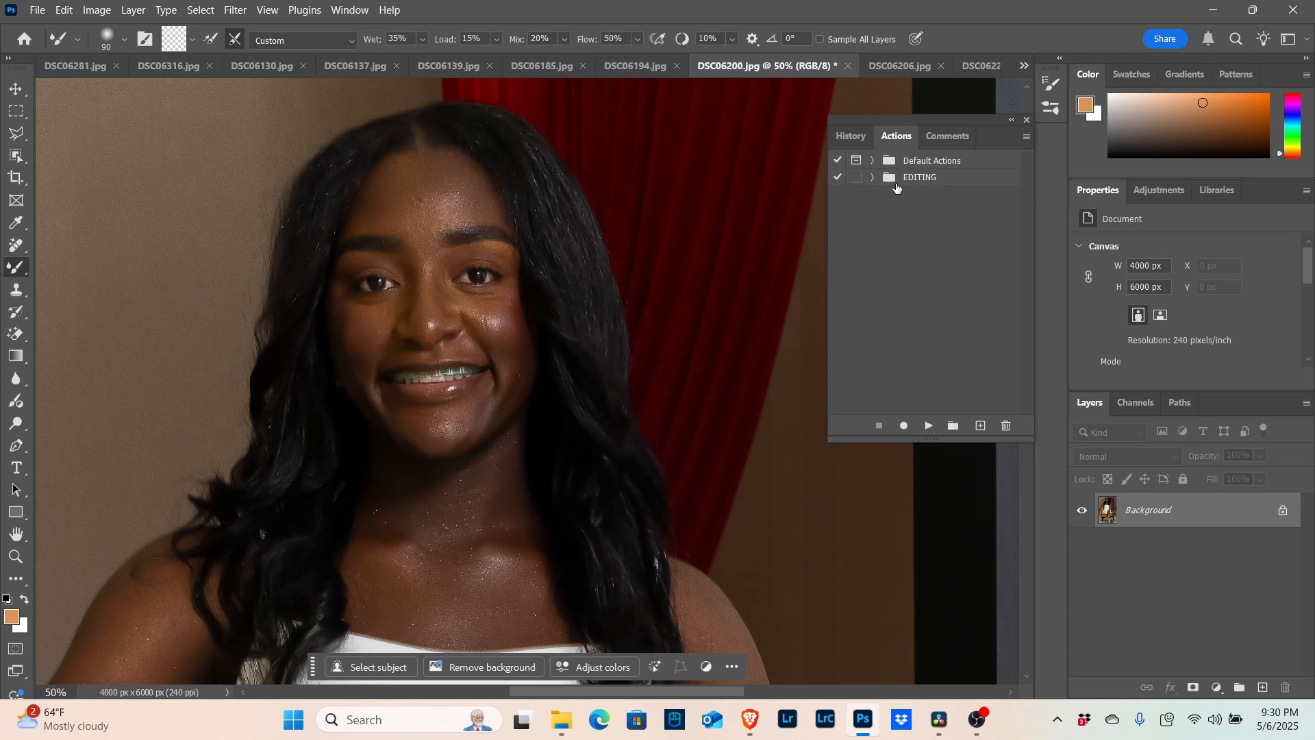
{"action": "left_click", "coordinate": [873, 178]}
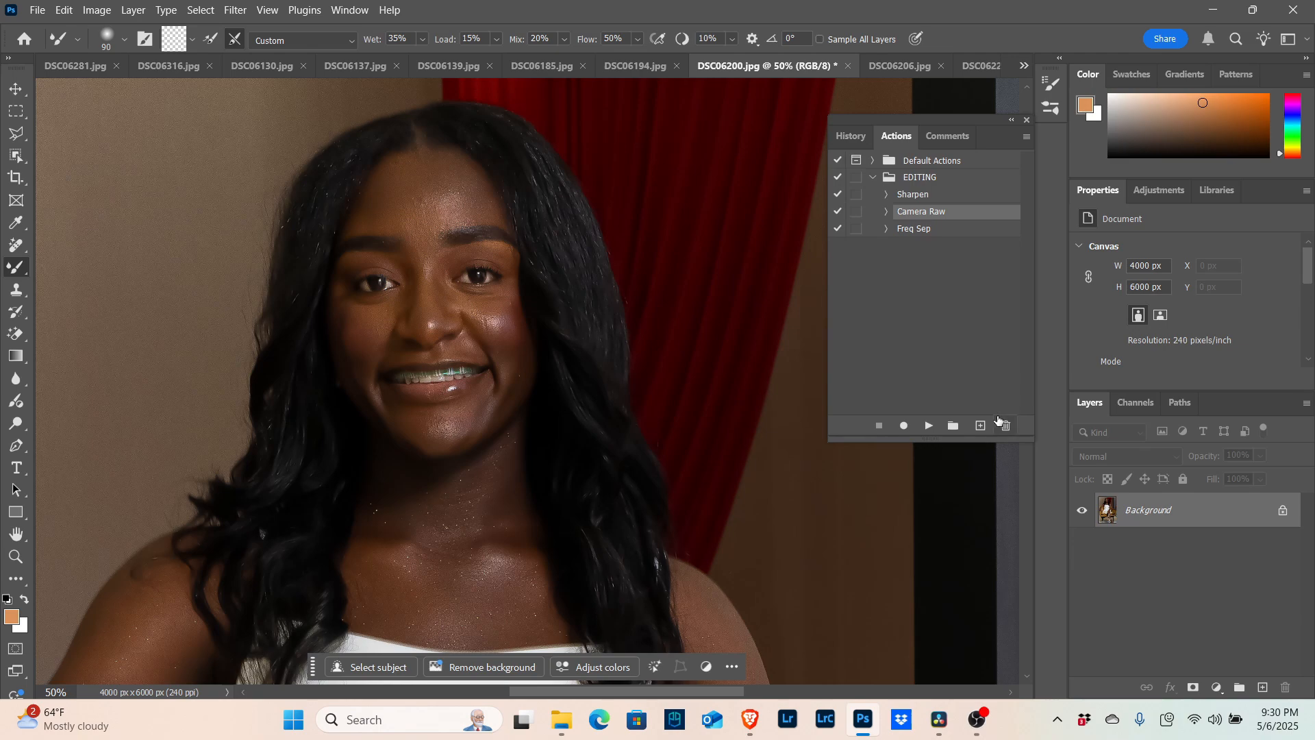
{"action": "left_click", "coordinate": [235, 10]}
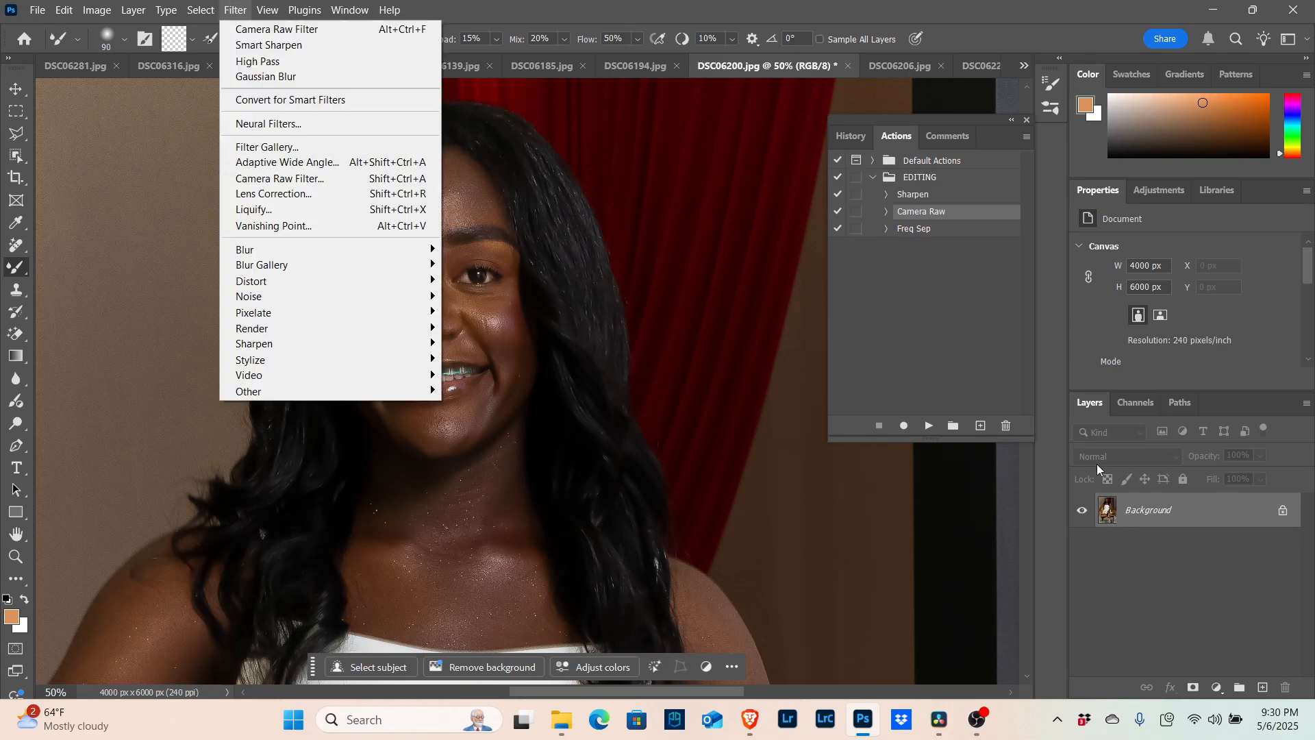
{"action": "left_click", "coordinate": [594, 10]}
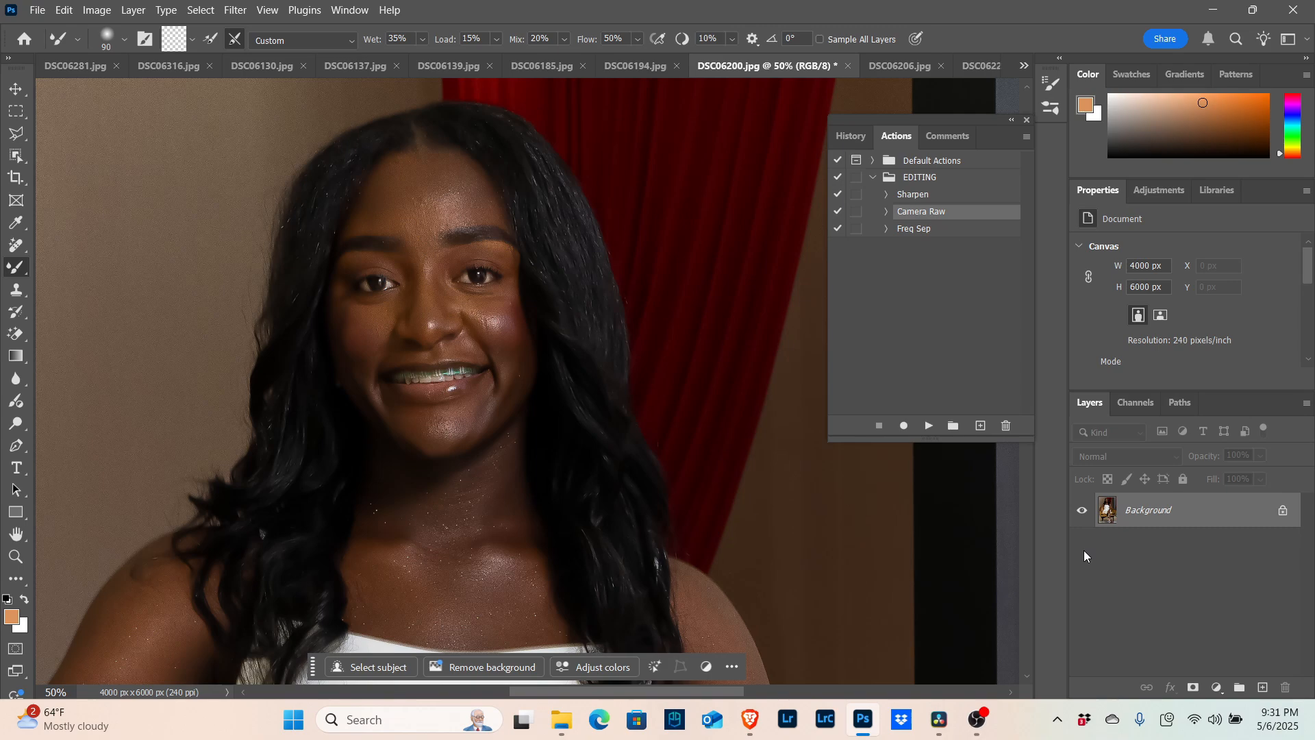
Duplicate the Background layer and start recording a new action named Youtube Example in the EDITING set
{"action": "key", "text": "ctrl+j"}
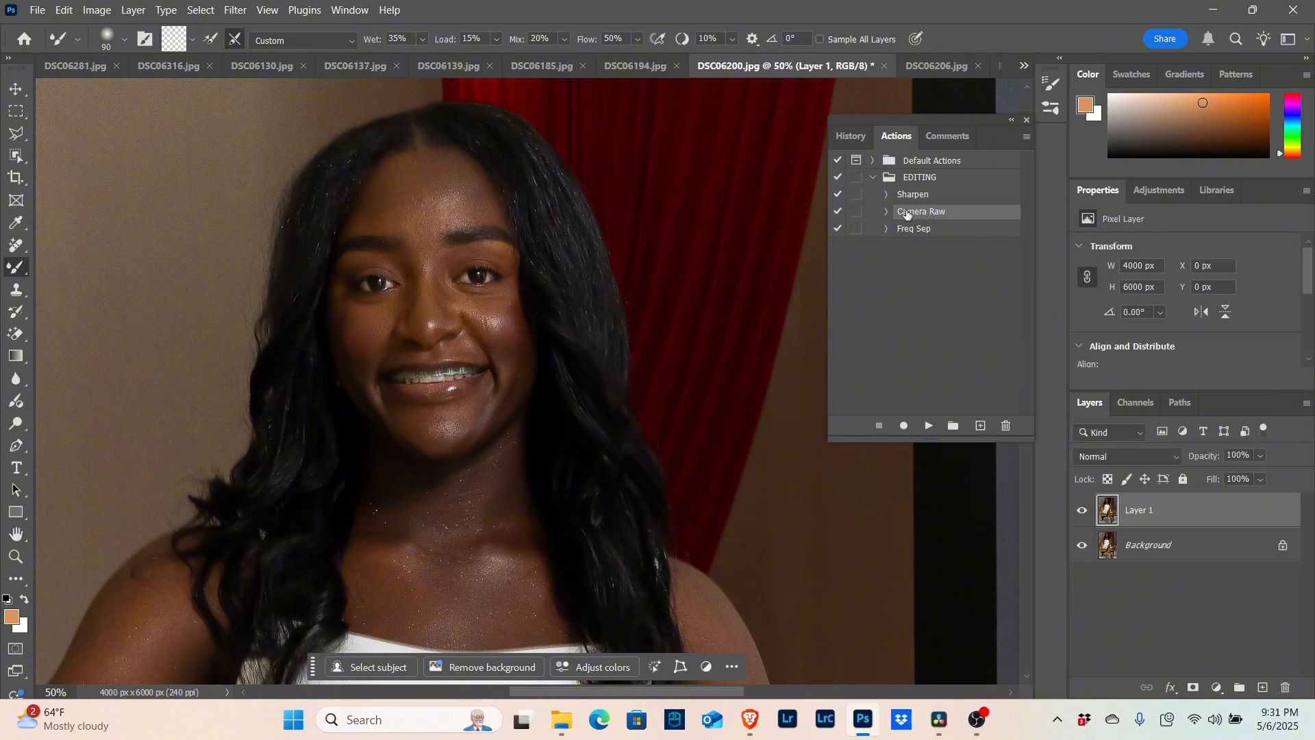
{"action": "left_click", "coordinate": [921, 180]}
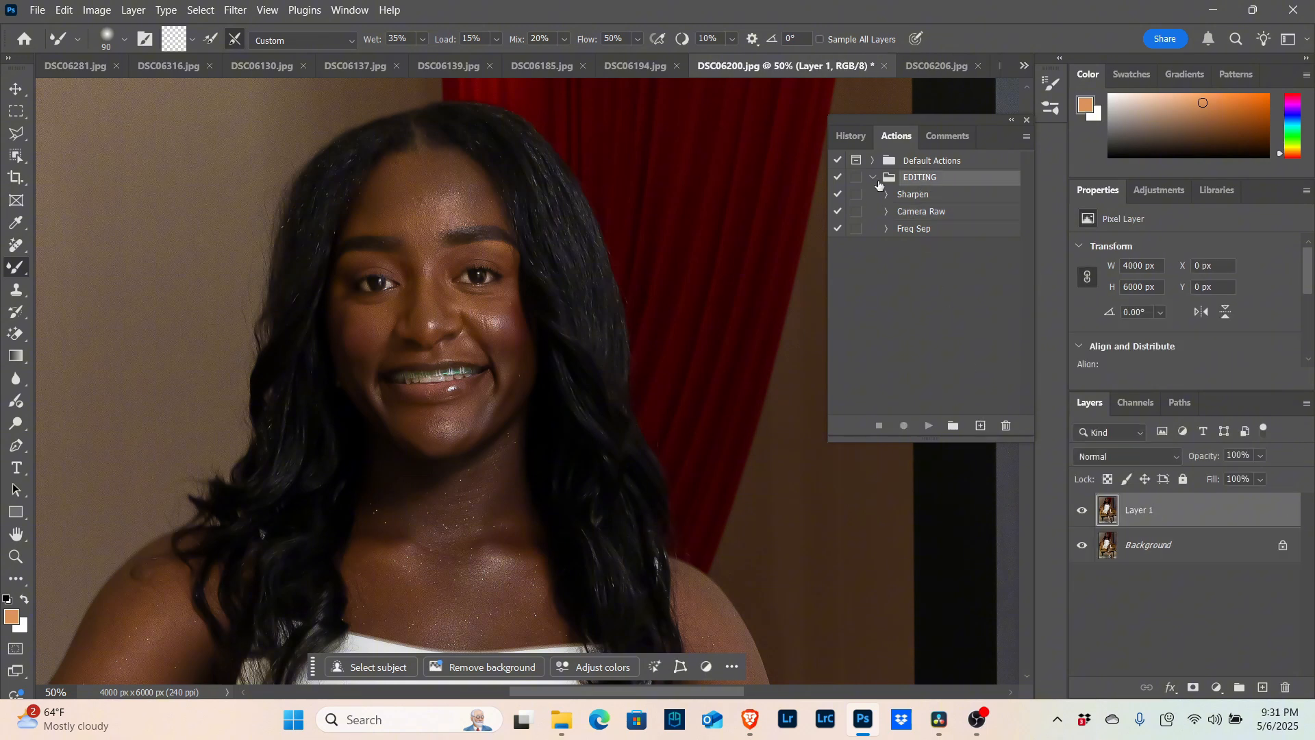
{"action": "left_click", "coordinate": [975, 428]}
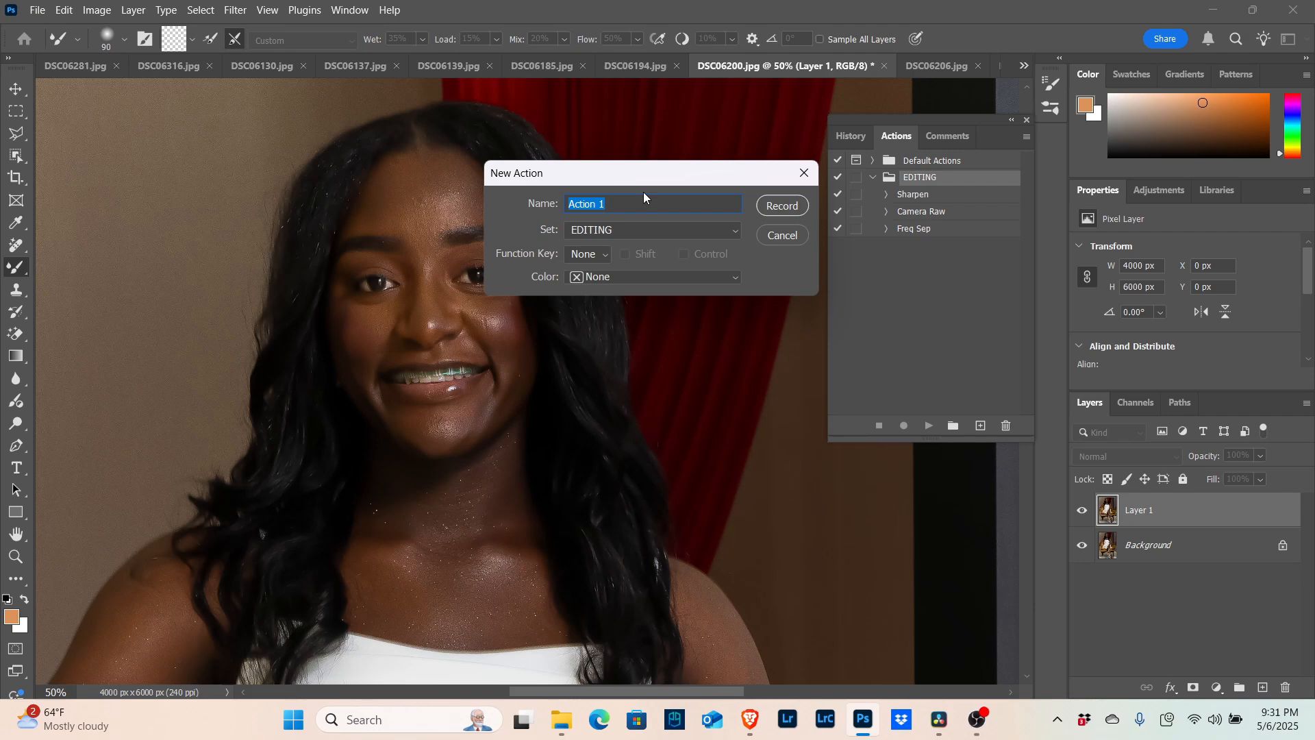
{"action": "type", "text": "youtube"}
{"action": "left_click", "coordinate": [721, 231]}
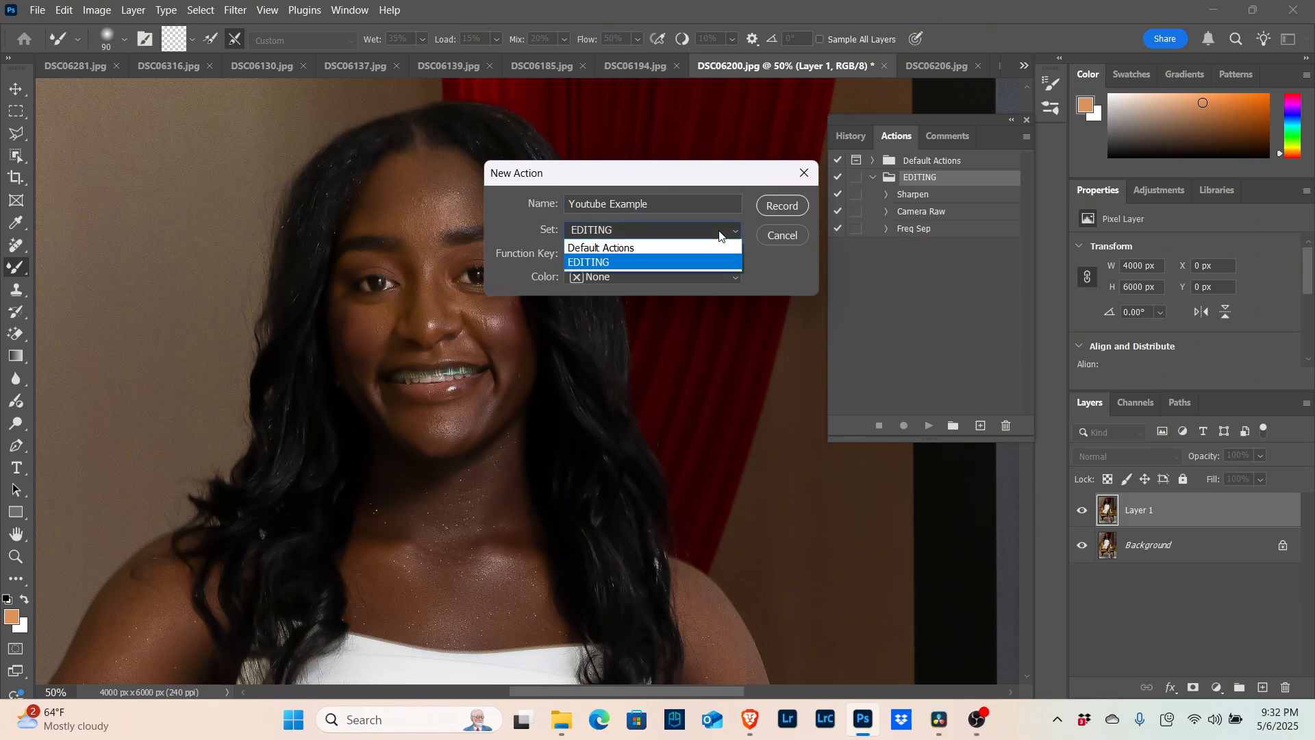
{"action": "left_click", "coordinate": [617, 260]}
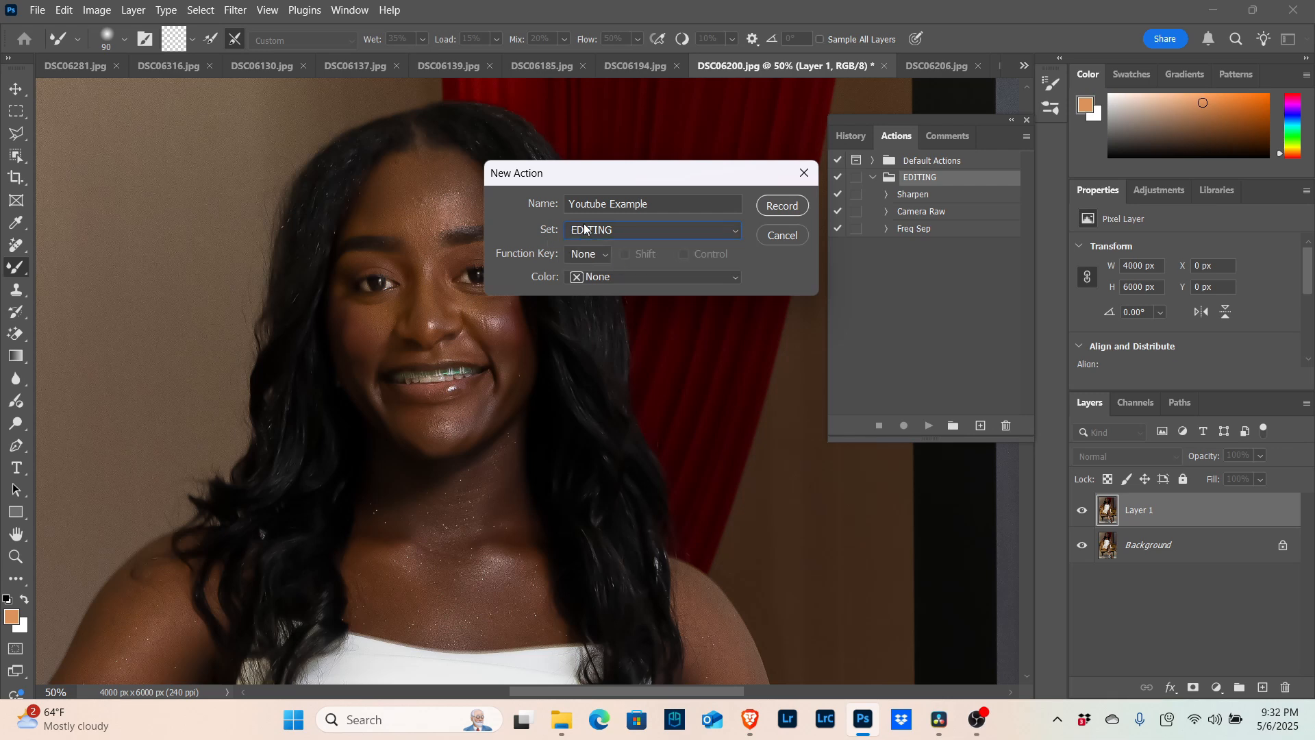
{"action": "left_click", "coordinate": [785, 205]}
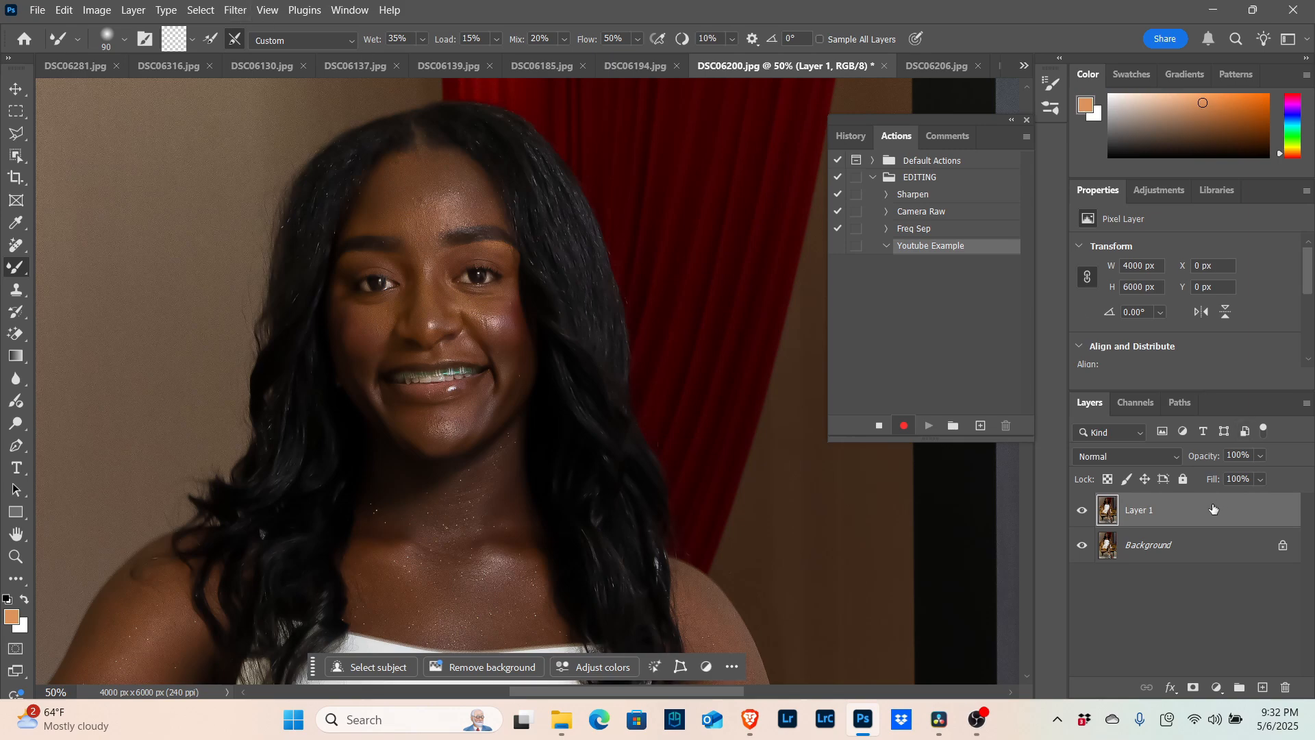
Duplicate Layer 1 and apply the Filter Gallery's Patchwork texture to the copy with Square Size 10 and Relief 0
{"action": "key", "text": "ctrl+j"}
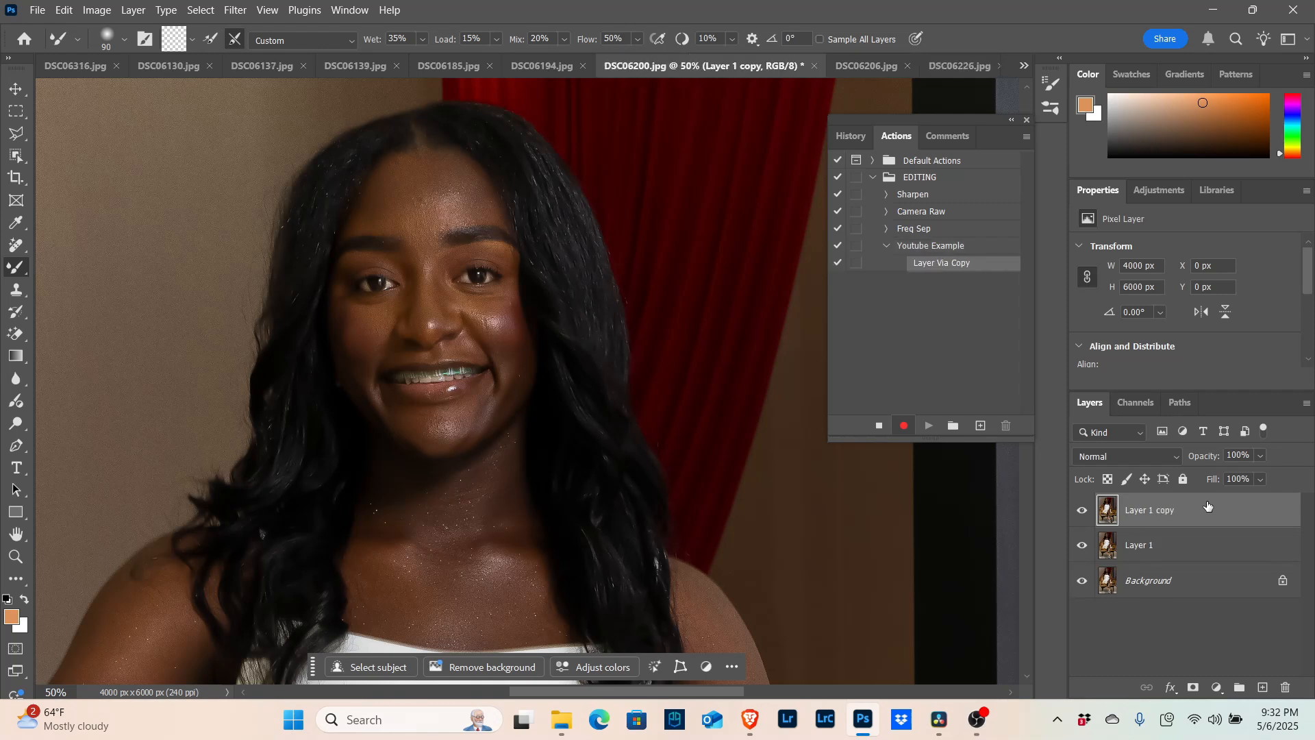
{"action": "left_click", "coordinate": [230, 12]}
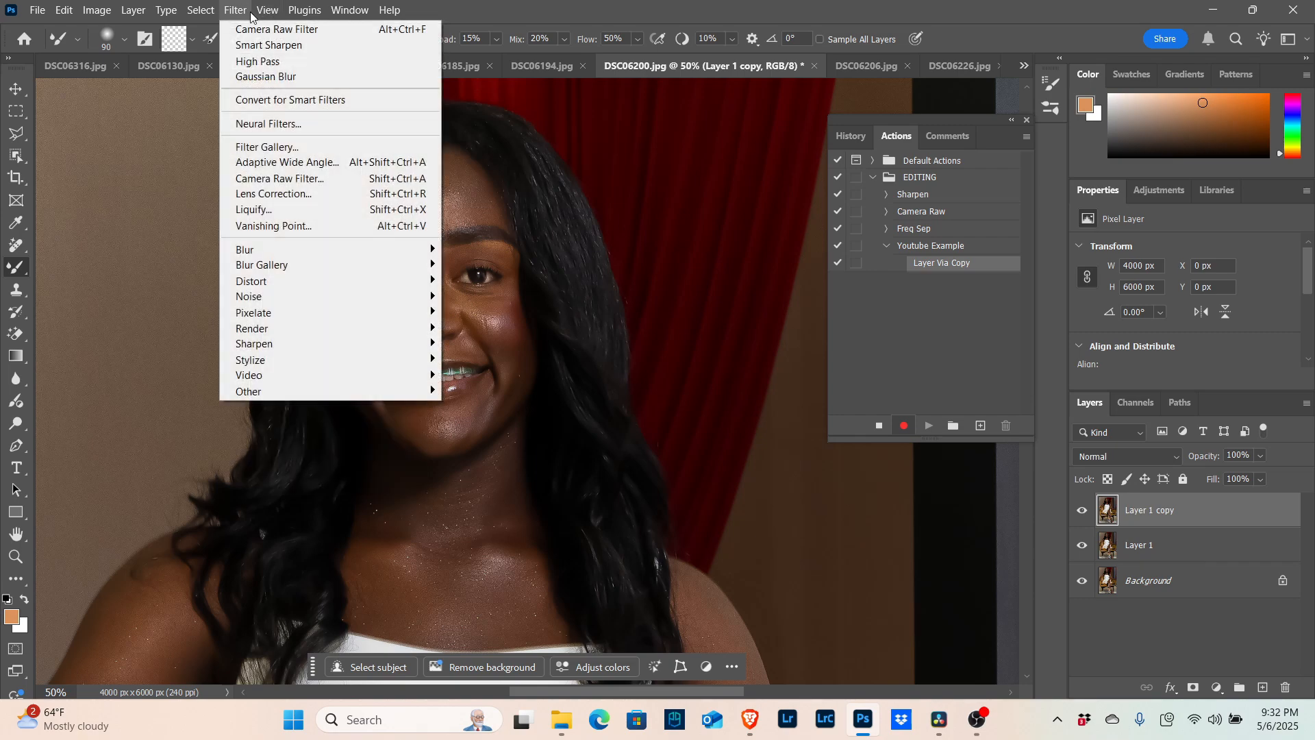
{"action": "left_click", "coordinate": [278, 145]}
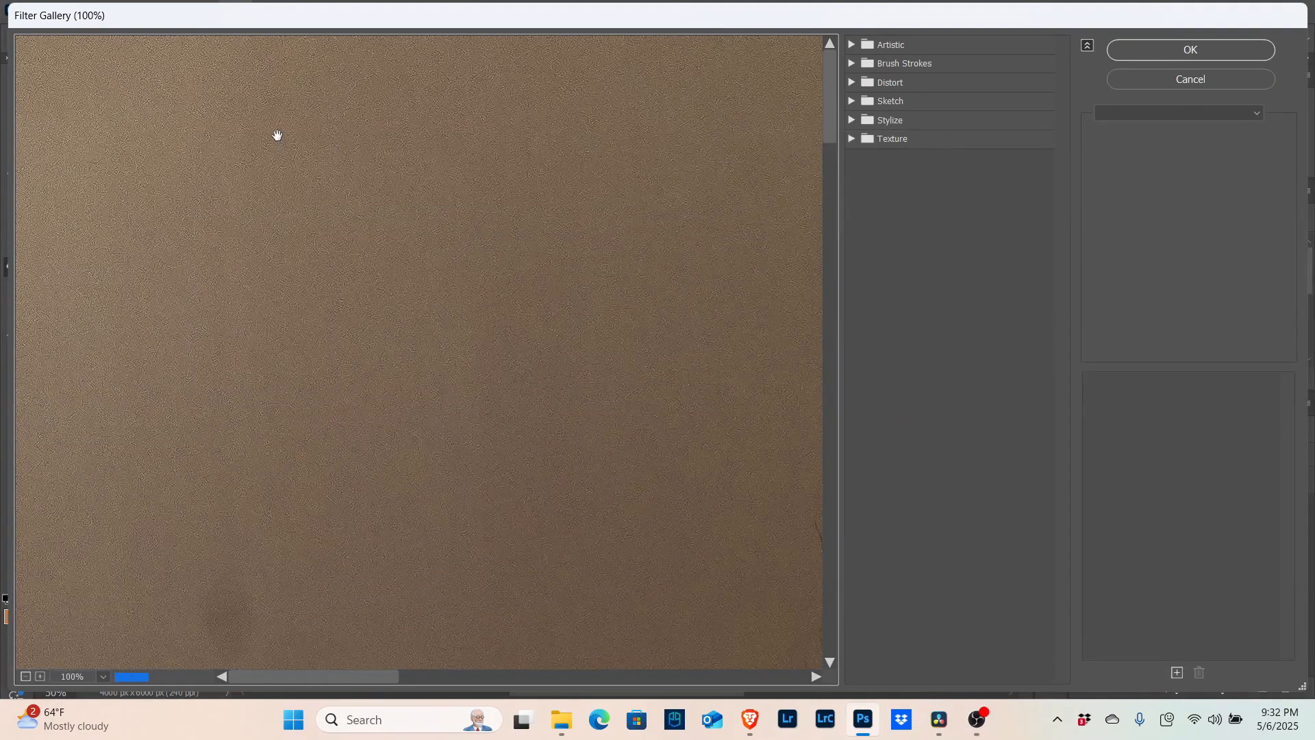
{"action": "scroll", "coordinate": [656, 279], "scroll_direction": "down", "scroll_amount": 5}
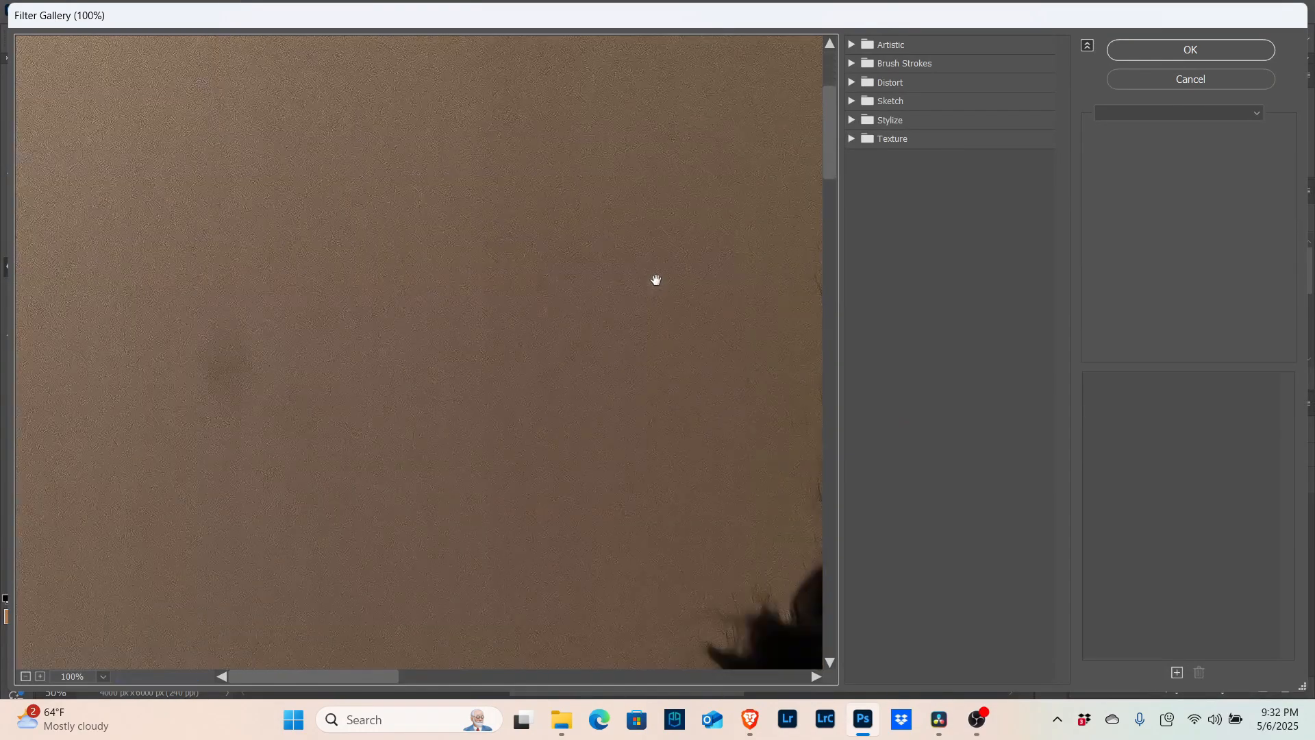
{"action": "left_click_drag", "start_coordinate": [288, 671], "coordinate": [452, 655]}
{"action": "scroll", "coordinate": [391, 446], "scroll_direction": "up", "scroll_amount": 6}
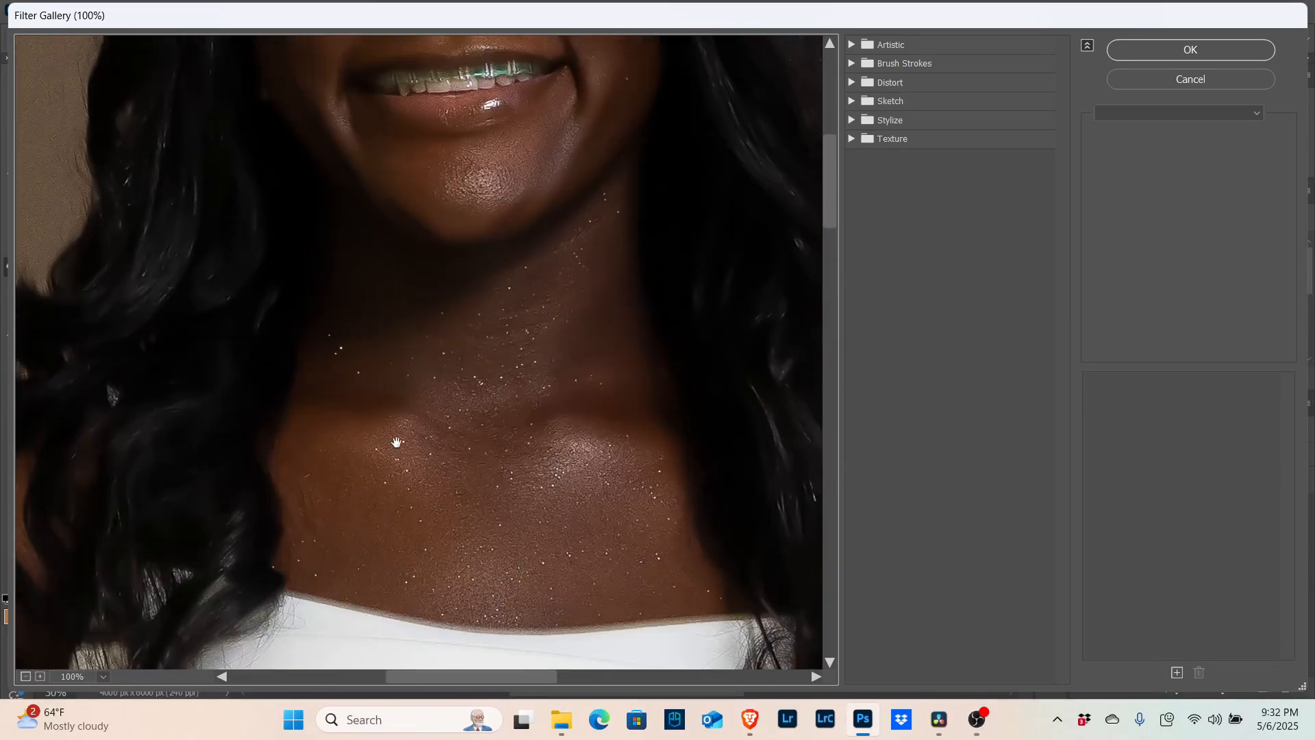
{"action": "scroll", "coordinate": [499, 410], "scroll_direction": "up", "scroll_amount": 1}
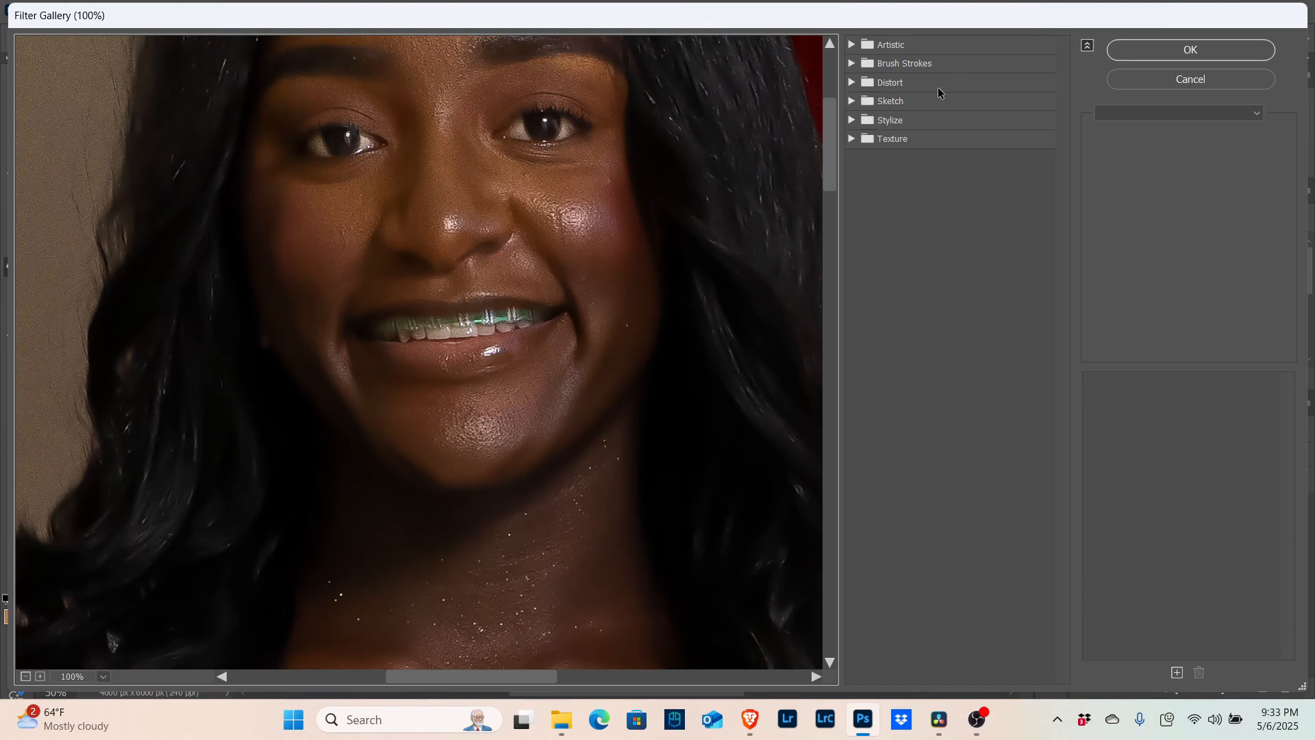
{"action": "left_click", "coordinate": [852, 139]}
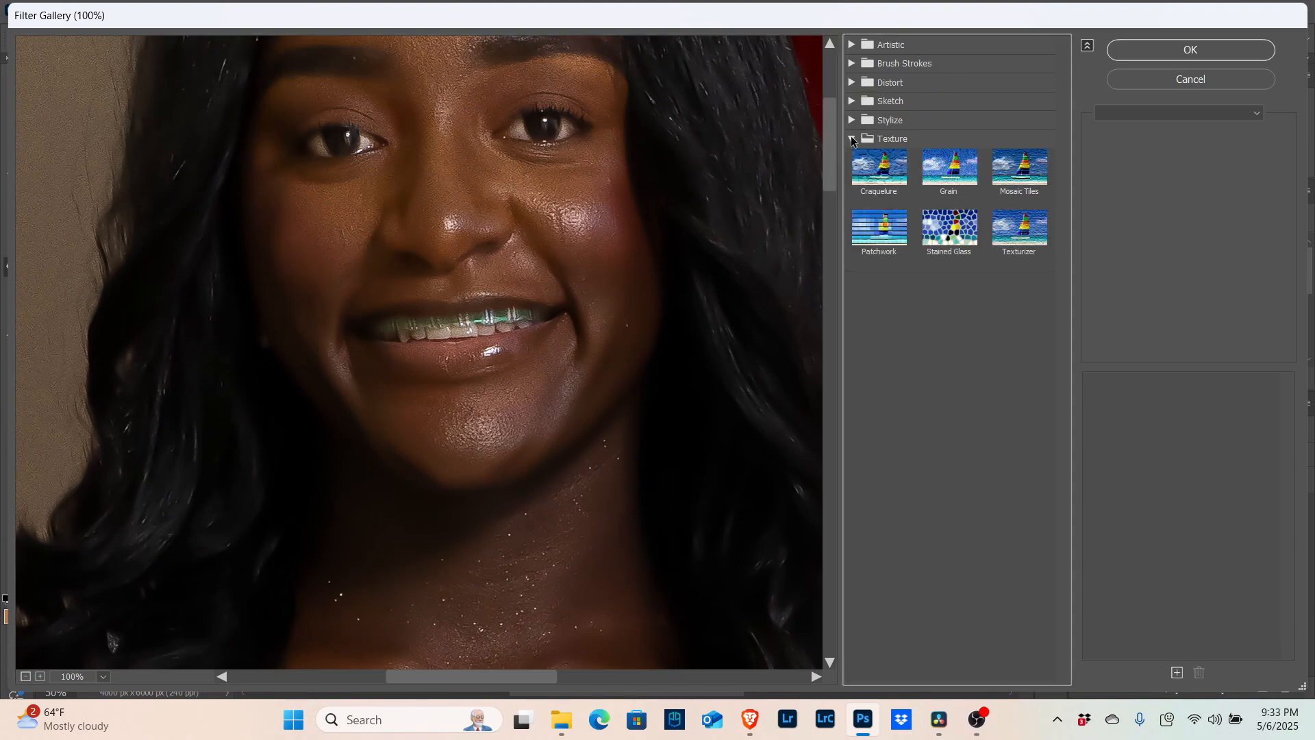
{"action": "left_click", "coordinate": [888, 230]}
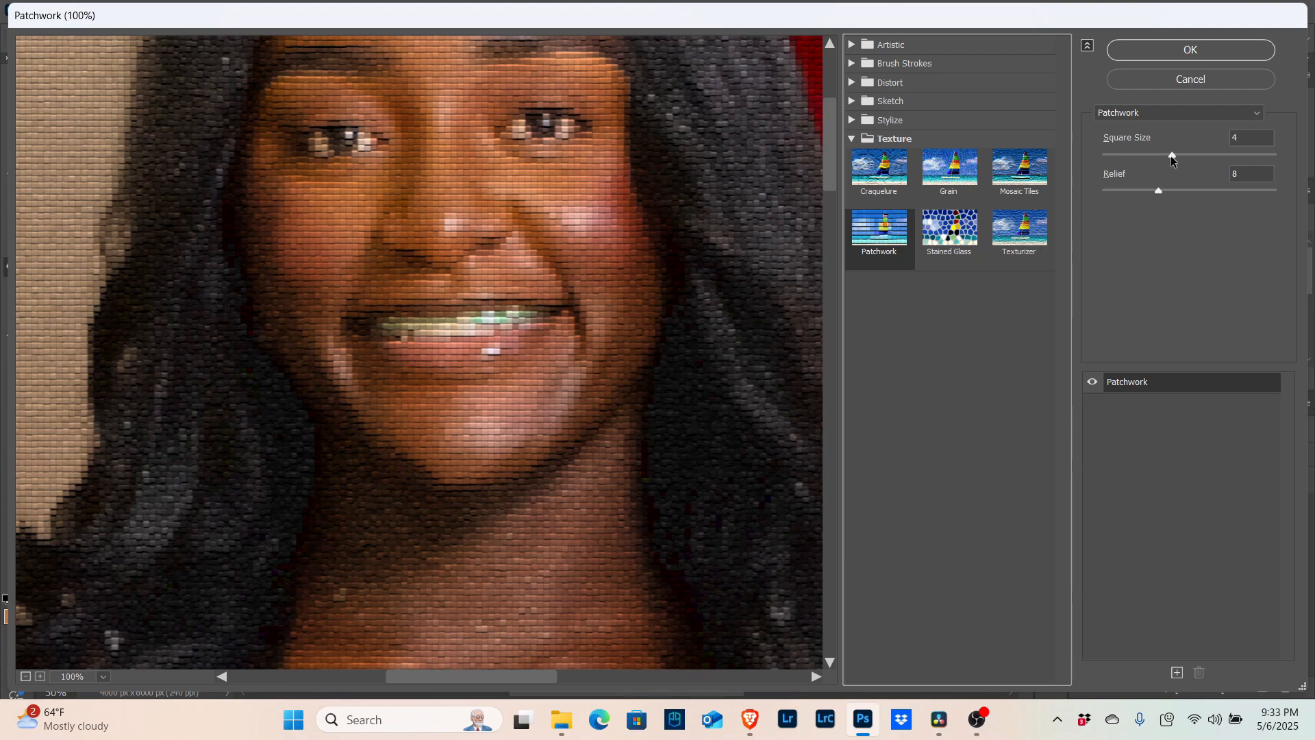
{"action": "left_click_drag", "start_coordinate": [1170, 155], "coordinate": [1313, 148]}
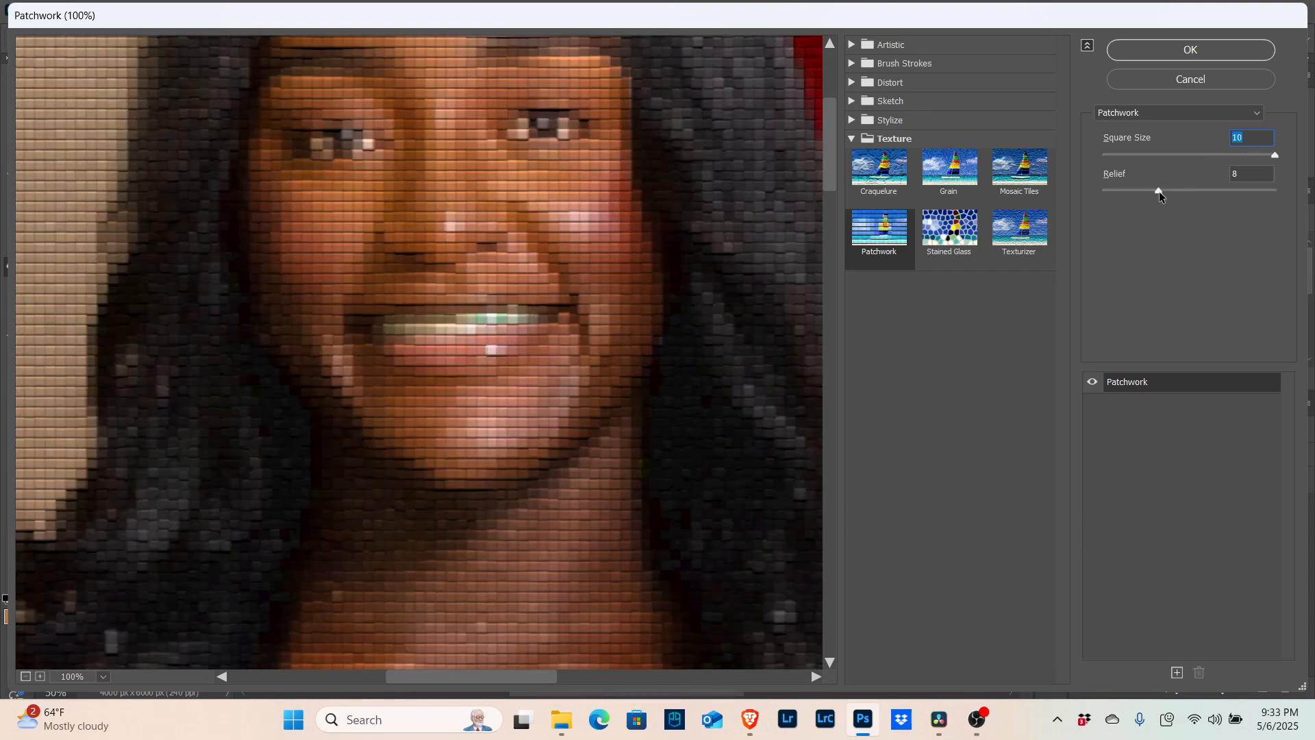
{"action": "left_click_drag", "start_coordinate": [1159, 191], "coordinate": [1099, 202]}
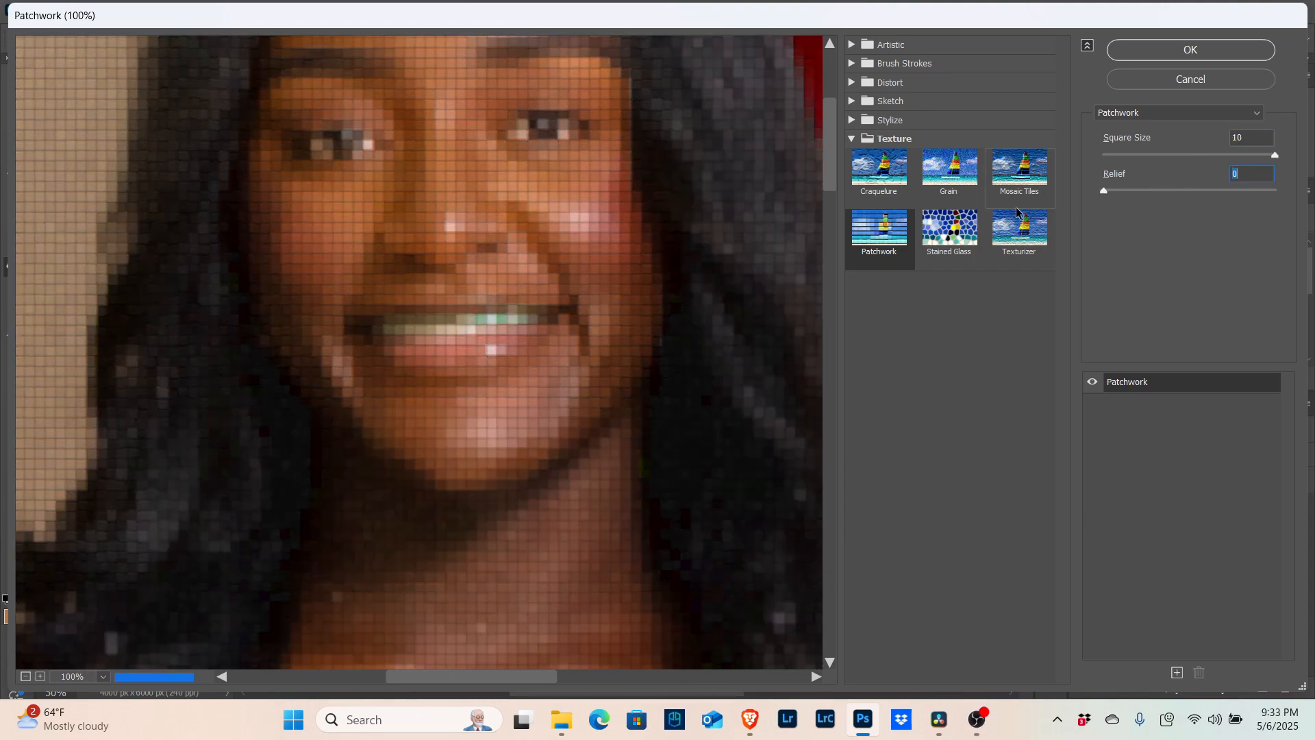
{"action": "left_click", "coordinate": [1190, 51]}
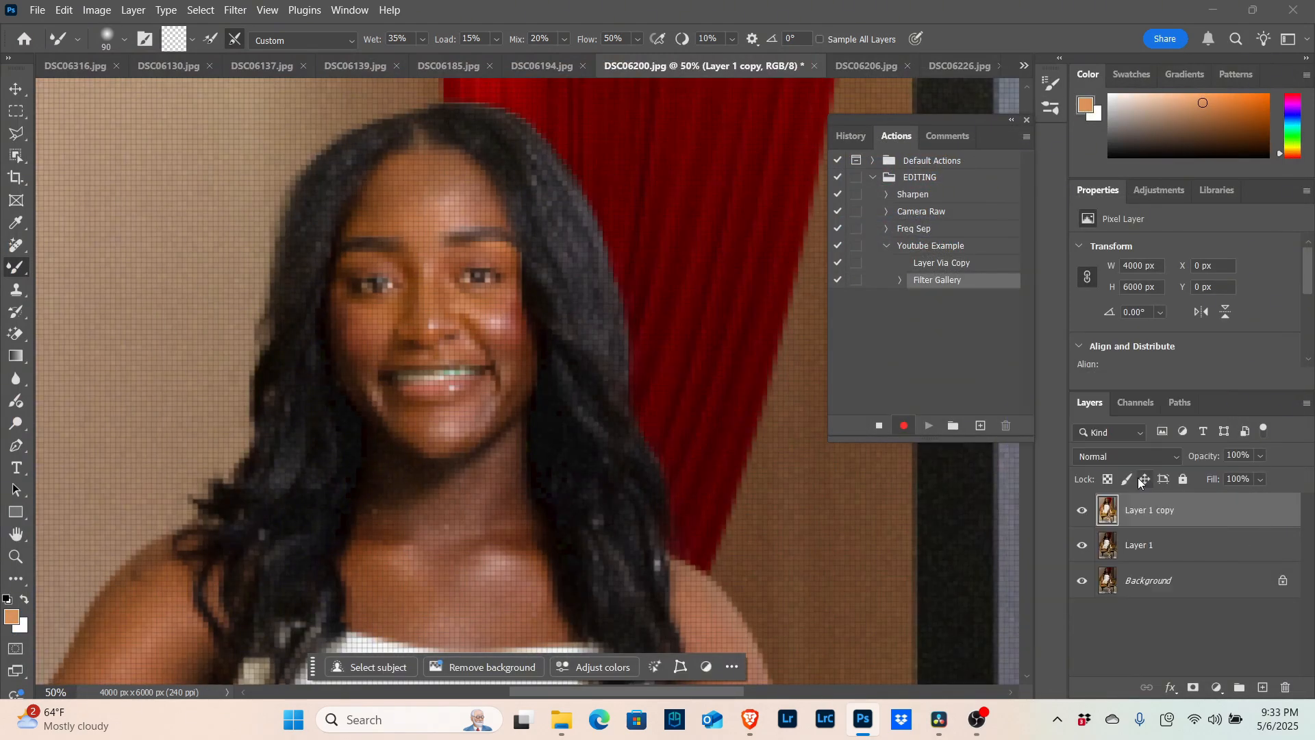
Stop recording the Youtube Example action and delete the patchwork layer from the photo
{"action": "left_click", "coordinate": [880, 427]}
{"action": "left_click", "coordinate": [887, 247]}
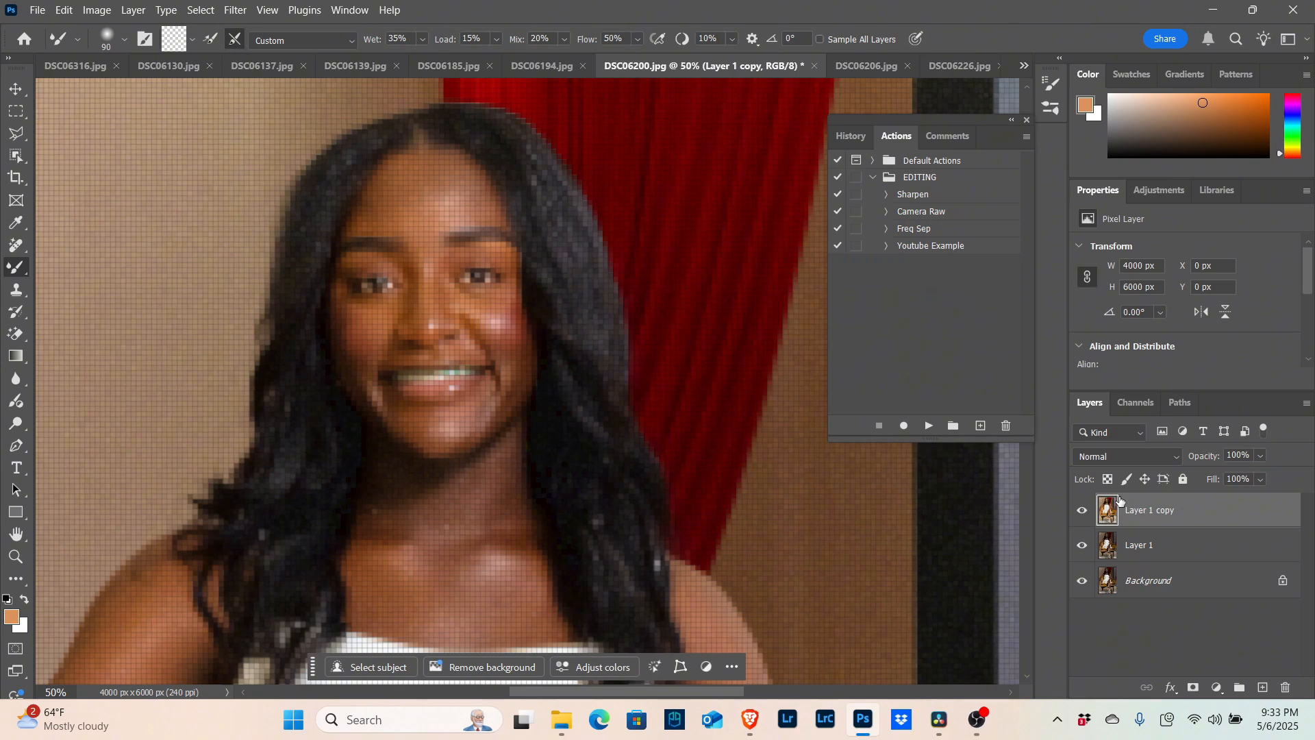
{"action": "key", "text": "Delete"}
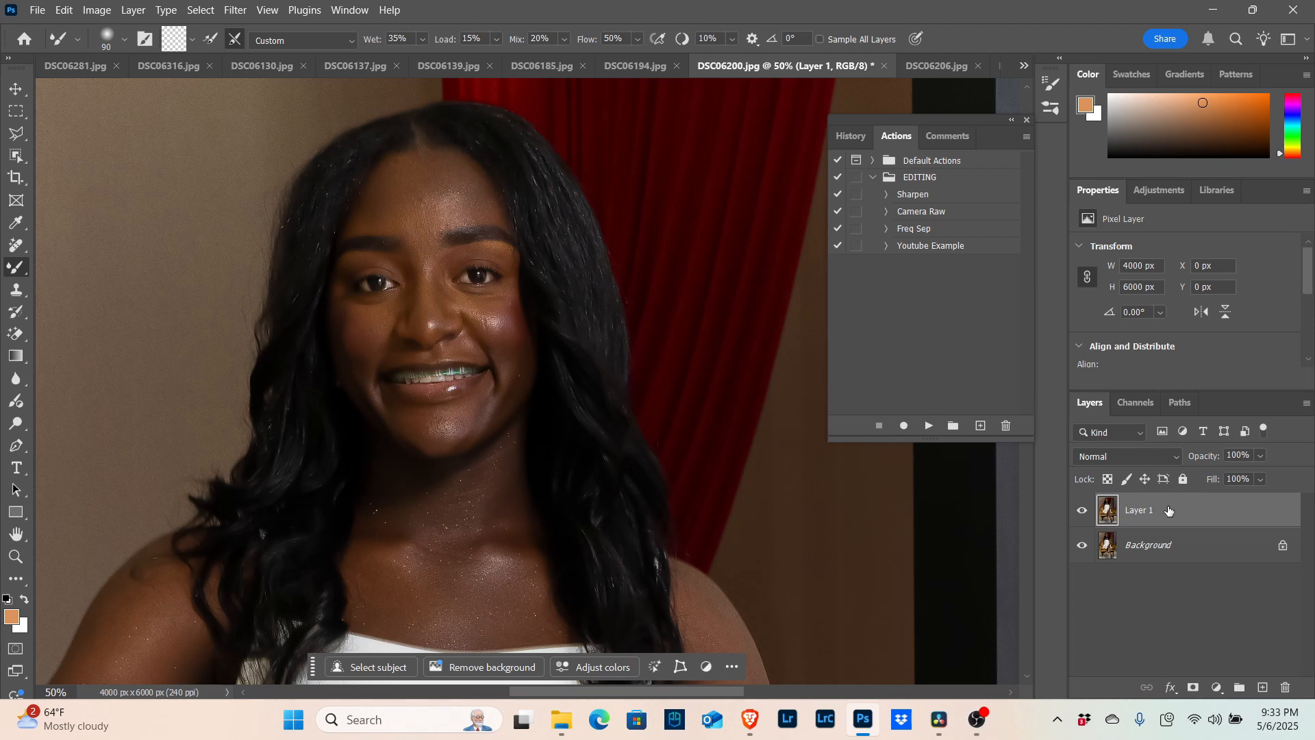
Play the Youtube Example action on Layer 1, and delete the layer it produces
{"action": "left_click", "coordinate": [935, 250]}
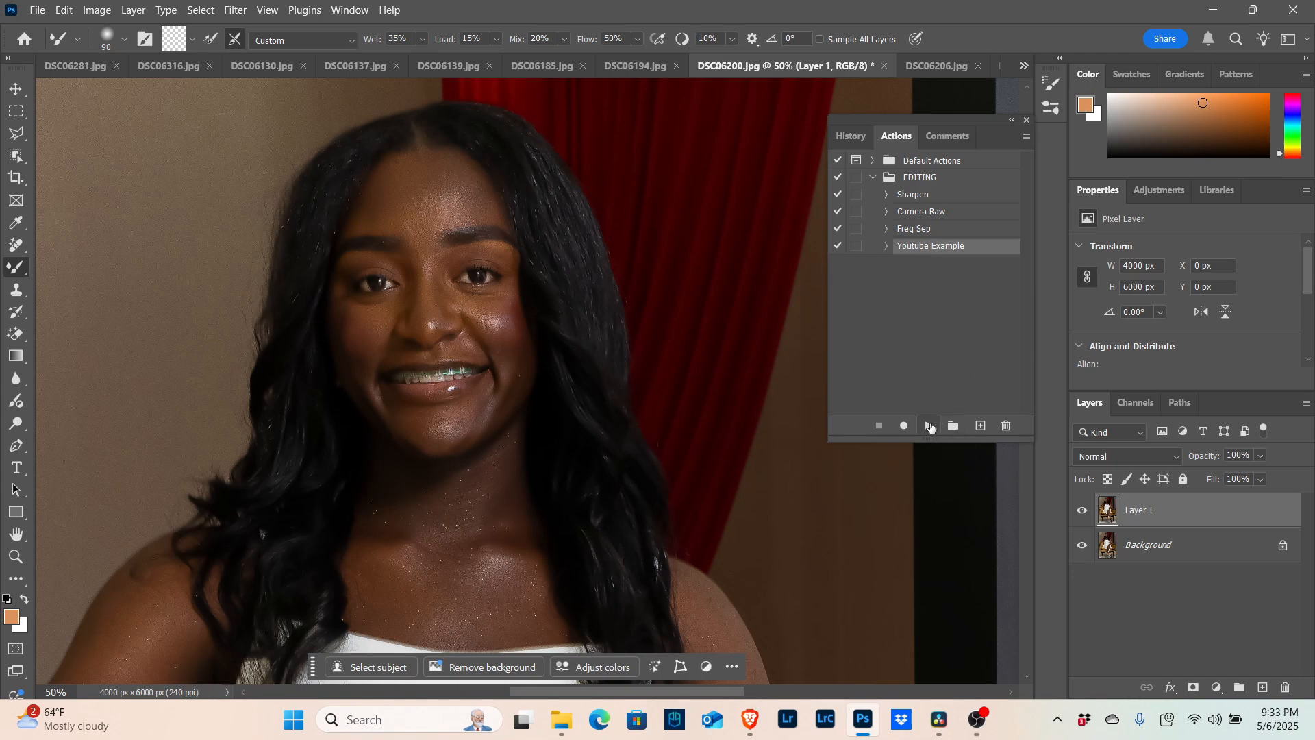
{"action": "left_click", "coordinate": [929, 426]}
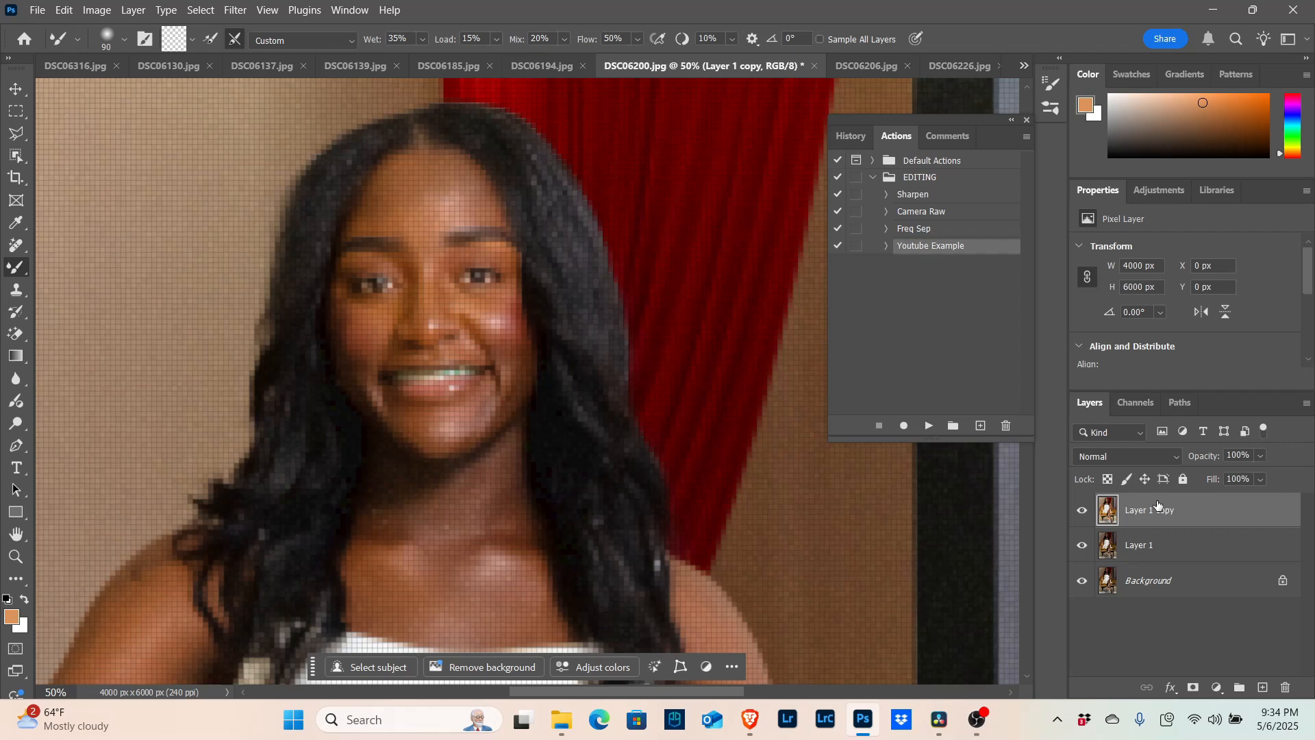
{"action": "key", "text": "Delete"}
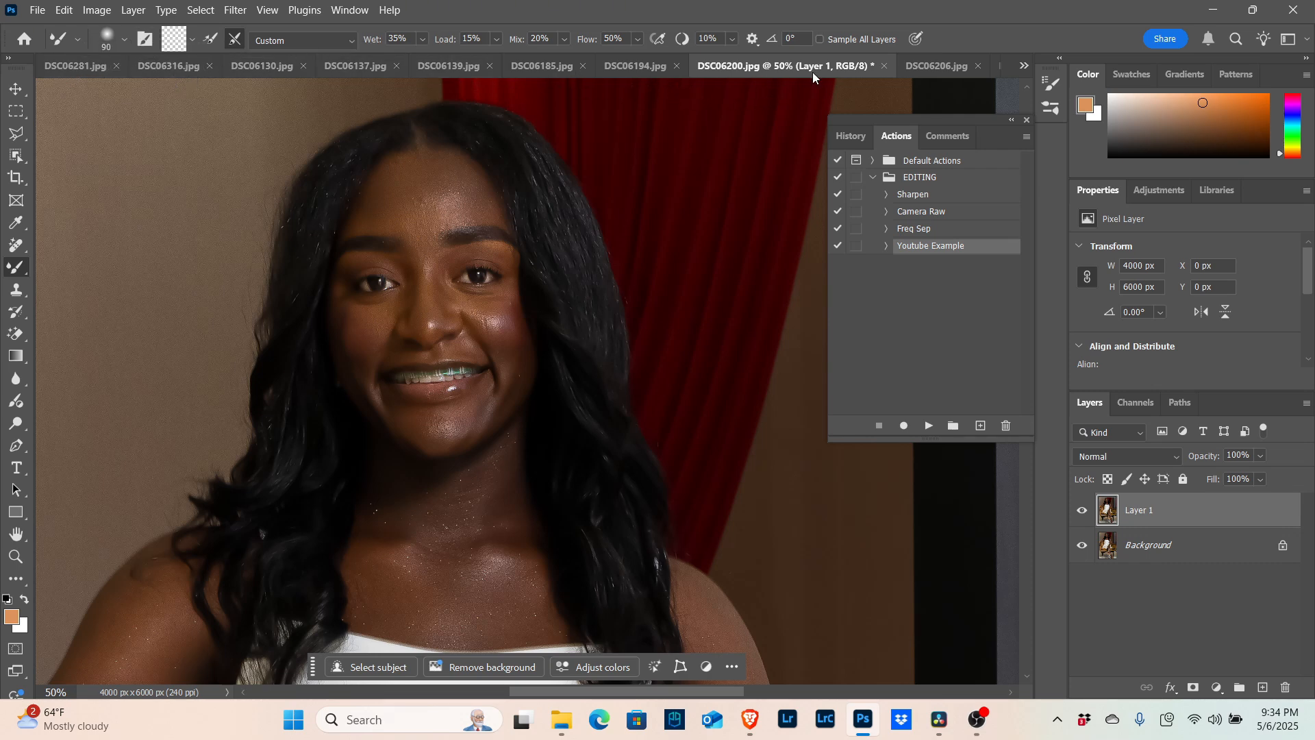
Switch to File Explorer and look through the volleyball photos in the 4.25.25 final JPEG folder
{"action": "mouse_move", "coordinate": [552, 713]}
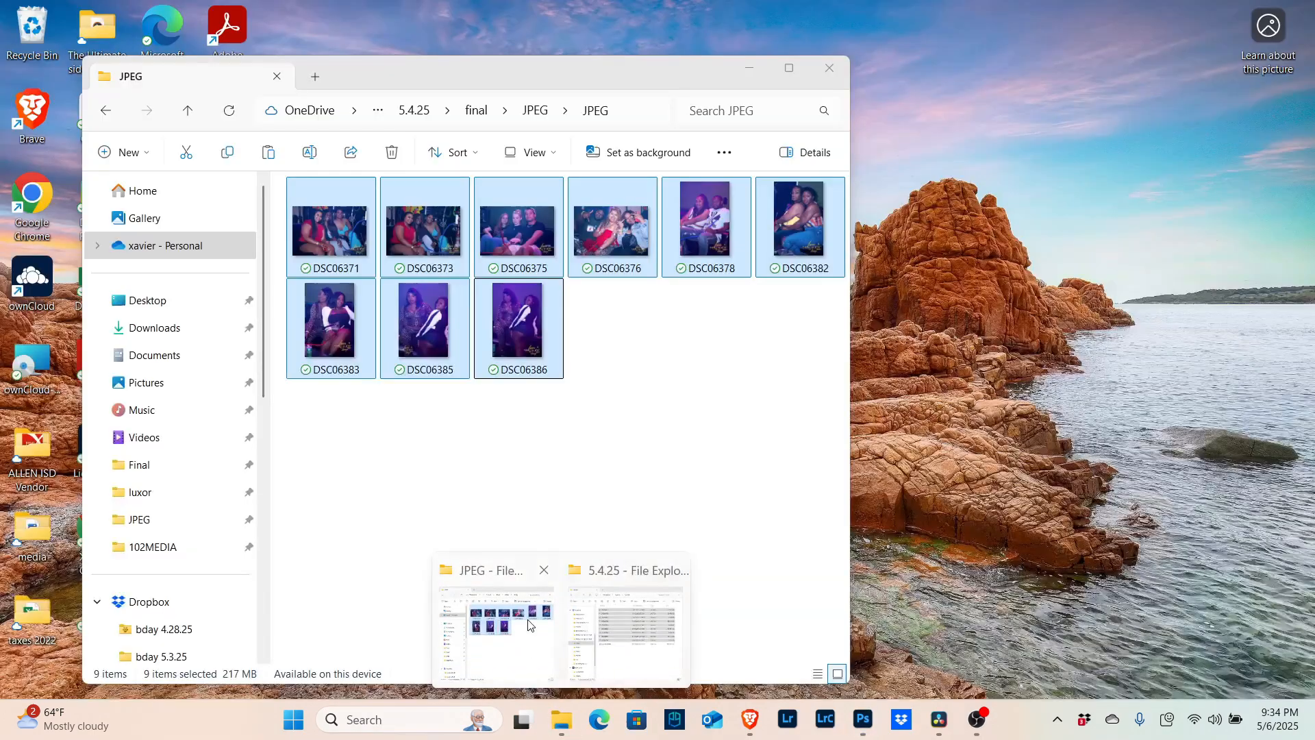
{"action": "left_click", "coordinate": [530, 624]}
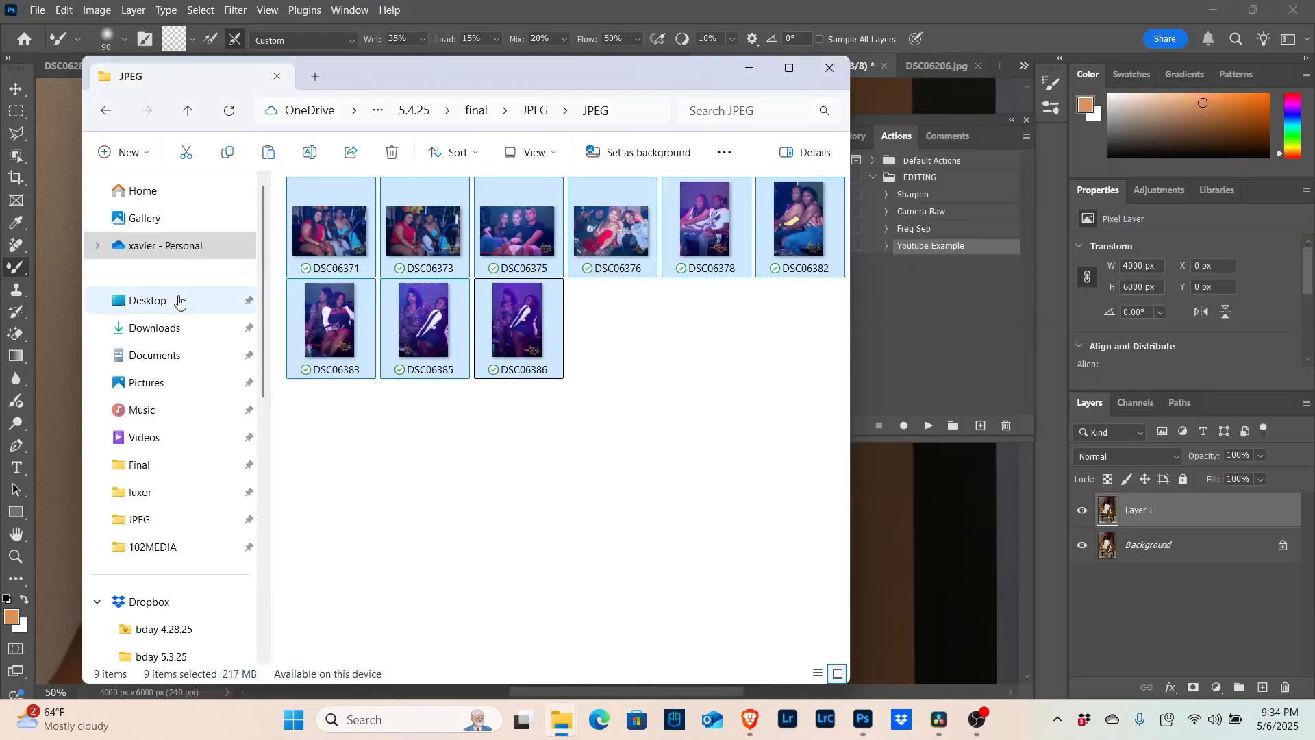
{"action": "left_click", "coordinate": [154, 383]}
{"action": "key", "text": "alt+Left"}
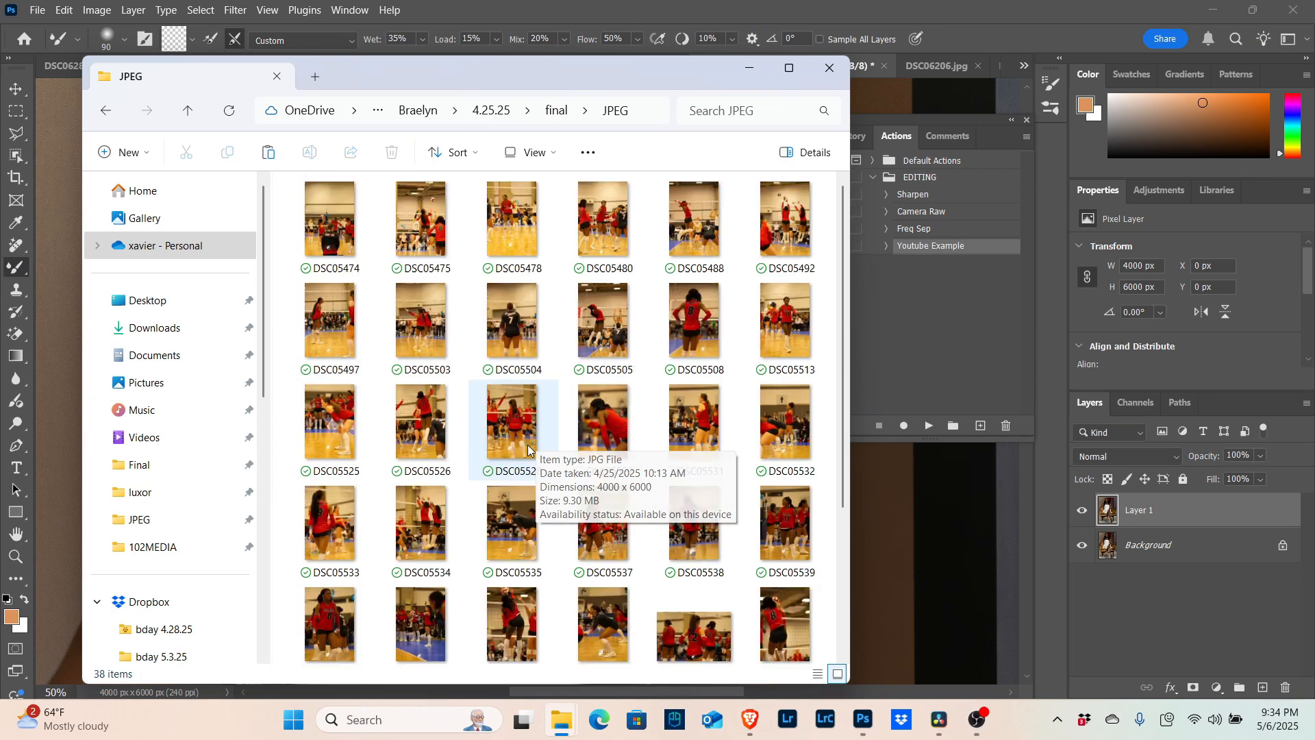
{"action": "scroll", "coordinate": [347, 623], "scroll_direction": "down", "scroll_amount": 3}
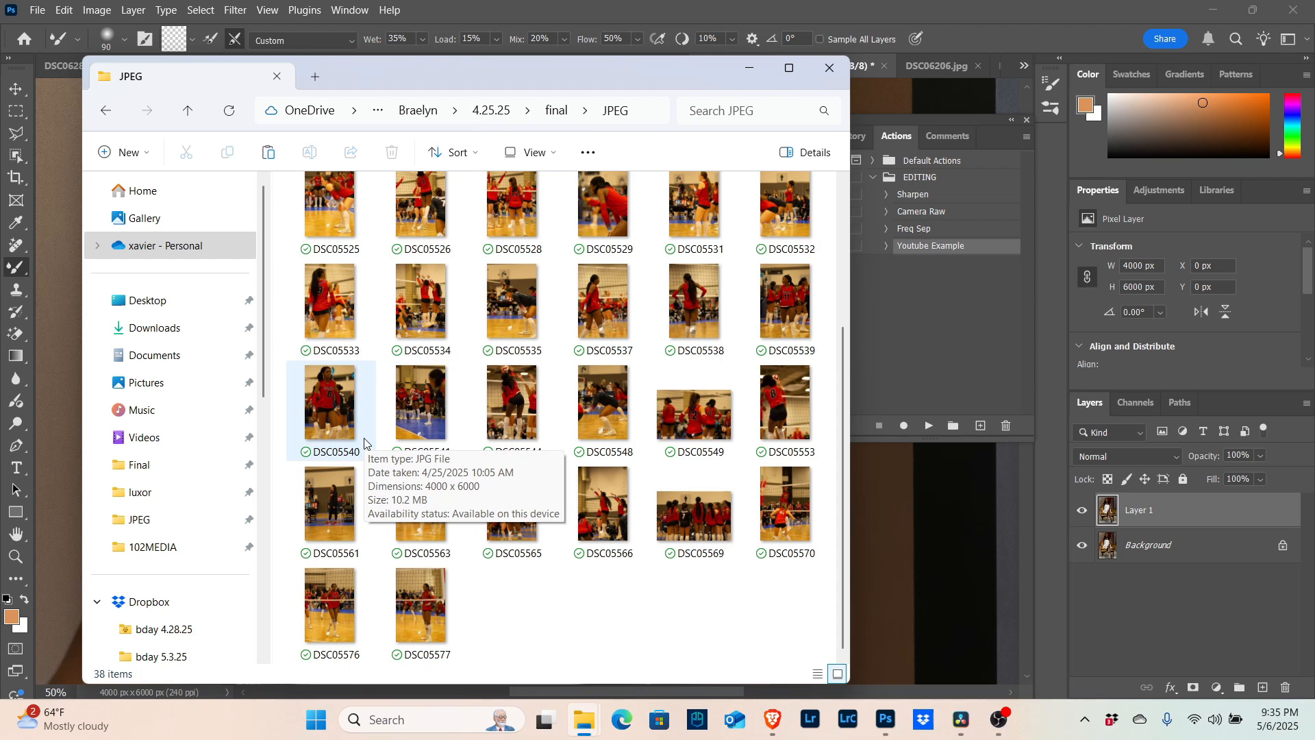
{"action": "scroll", "coordinate": [336, 342], "scroll_direction": "up", "scroll_amount": 3}
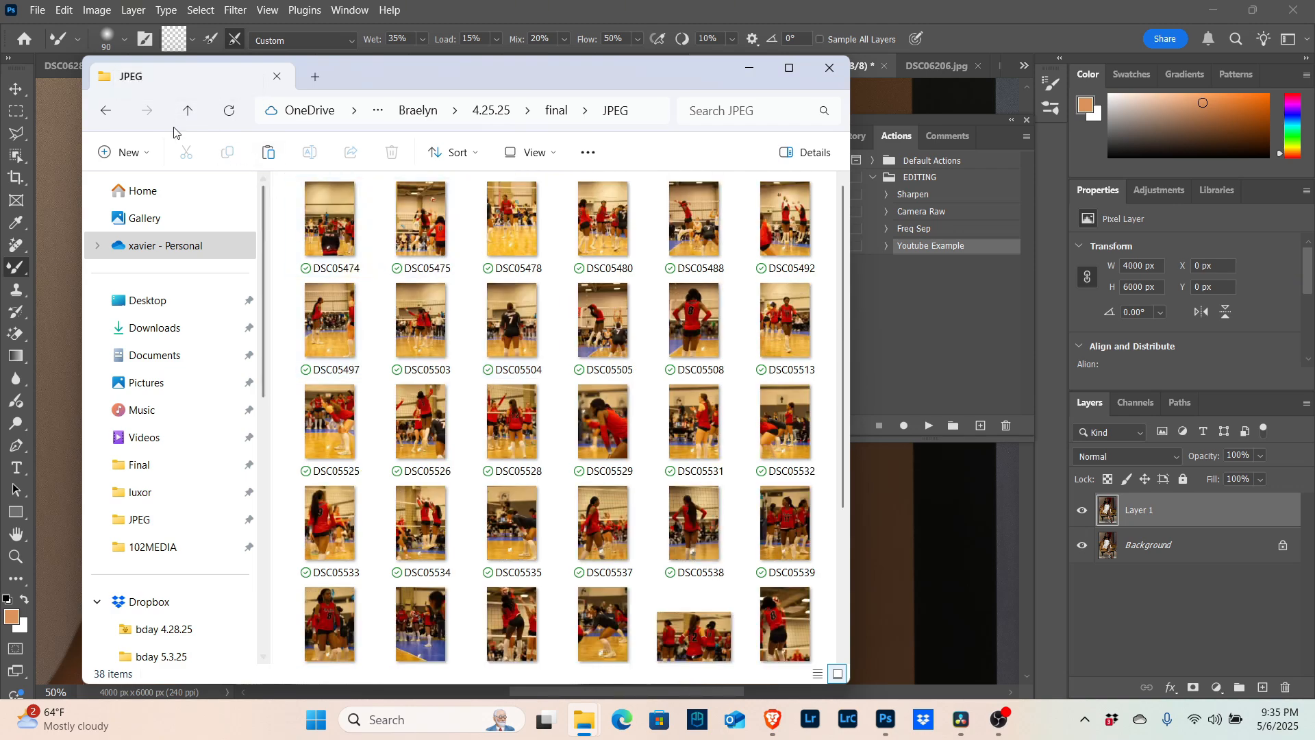
Create a folder named resized inside the 4.25.25 final folder, alongside the JPEG folder
{"action": "left_click", "coordinate": [188, 112]}
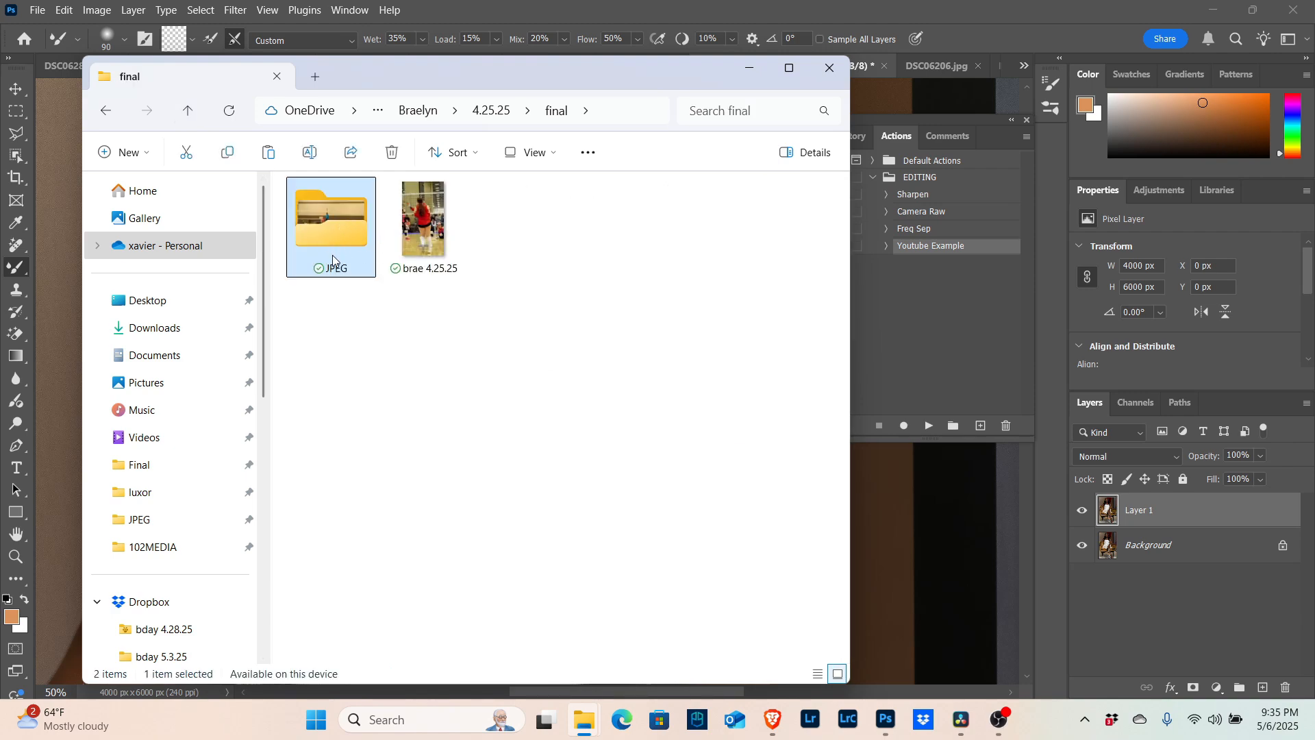
{"action": "left_click", "coordinate": [124, 153]}
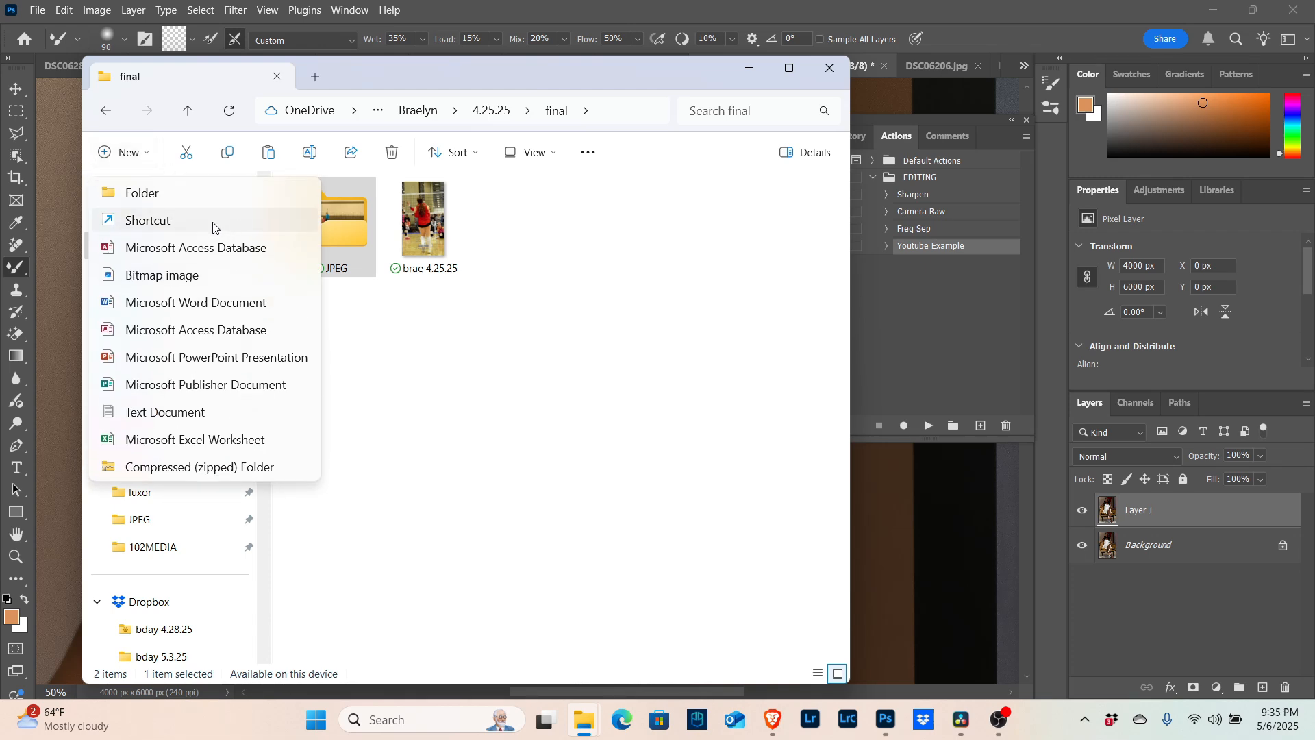
{"action": "left_click", "coordinate": [195, 194]}
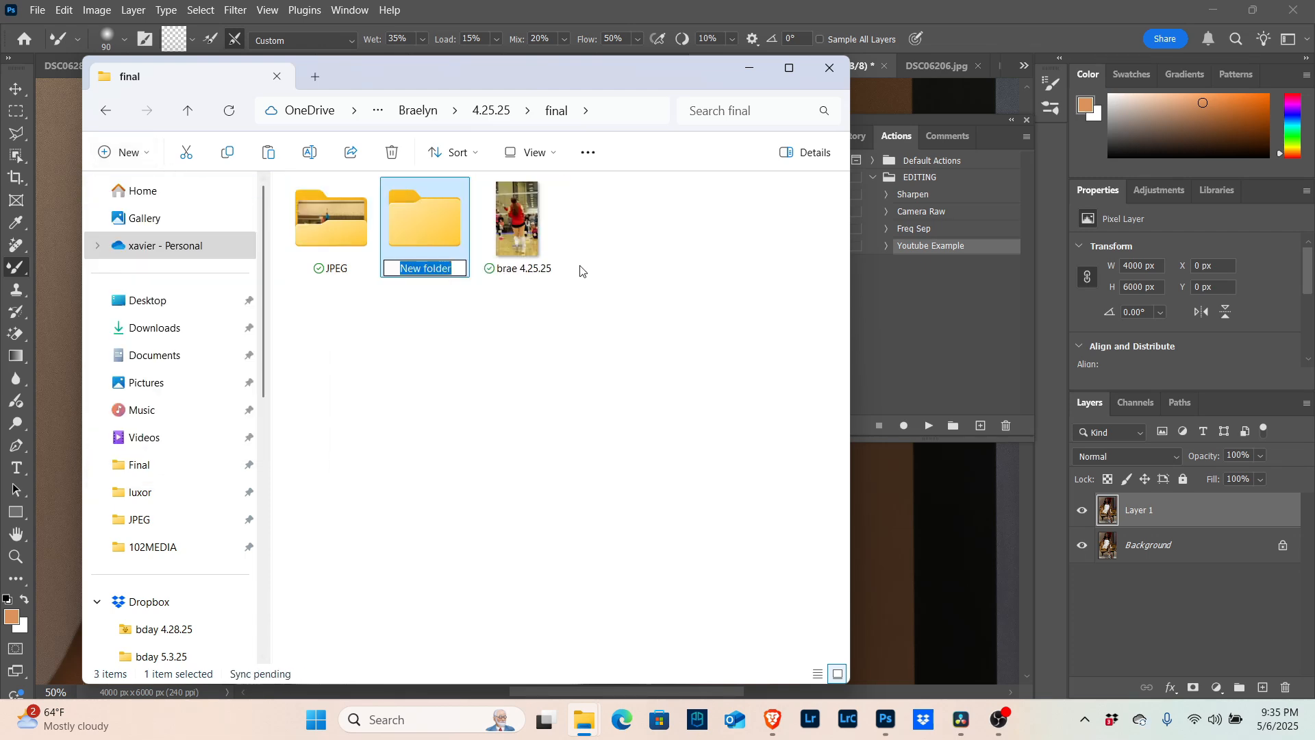
{"action": "type", "text": "resi"}
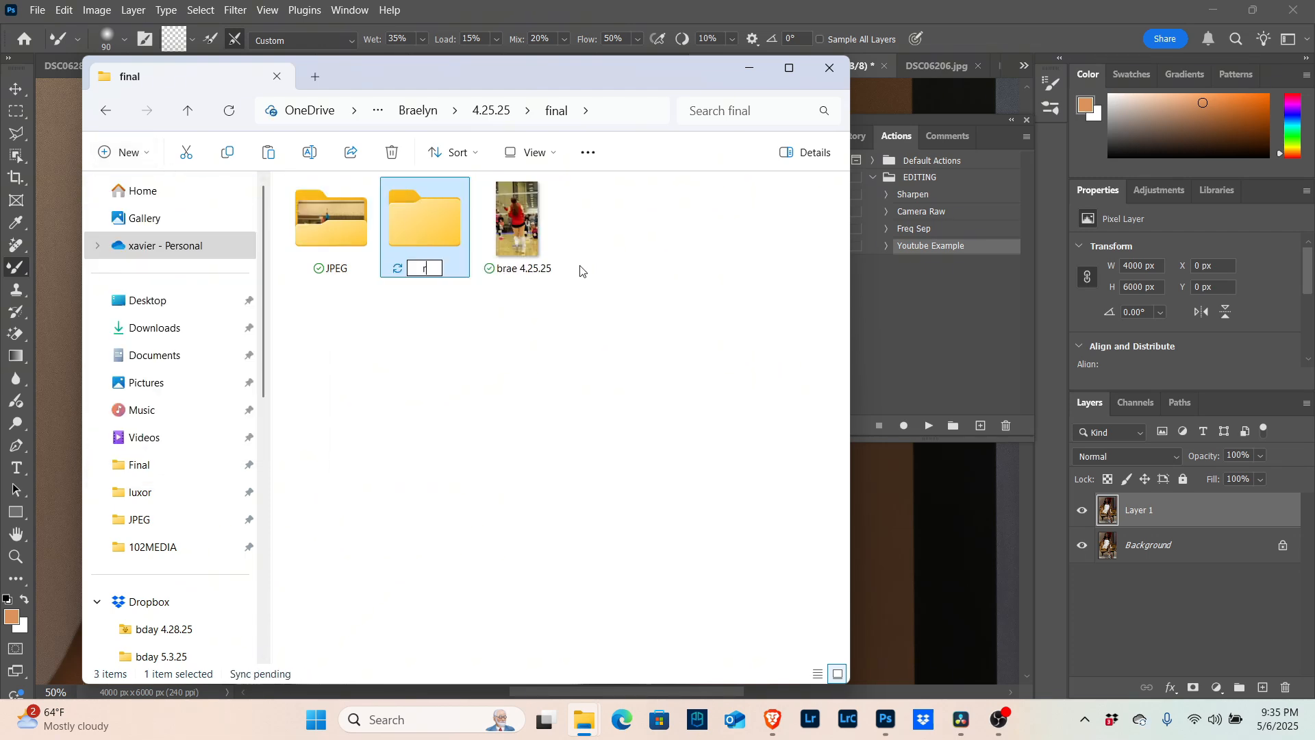
{"action": "type", "text": "zed"}
Switch back to Photoshop and start recording a new action named Resize in the EDITING set
{"action": "left_click", "coordinate": [922, 319]}
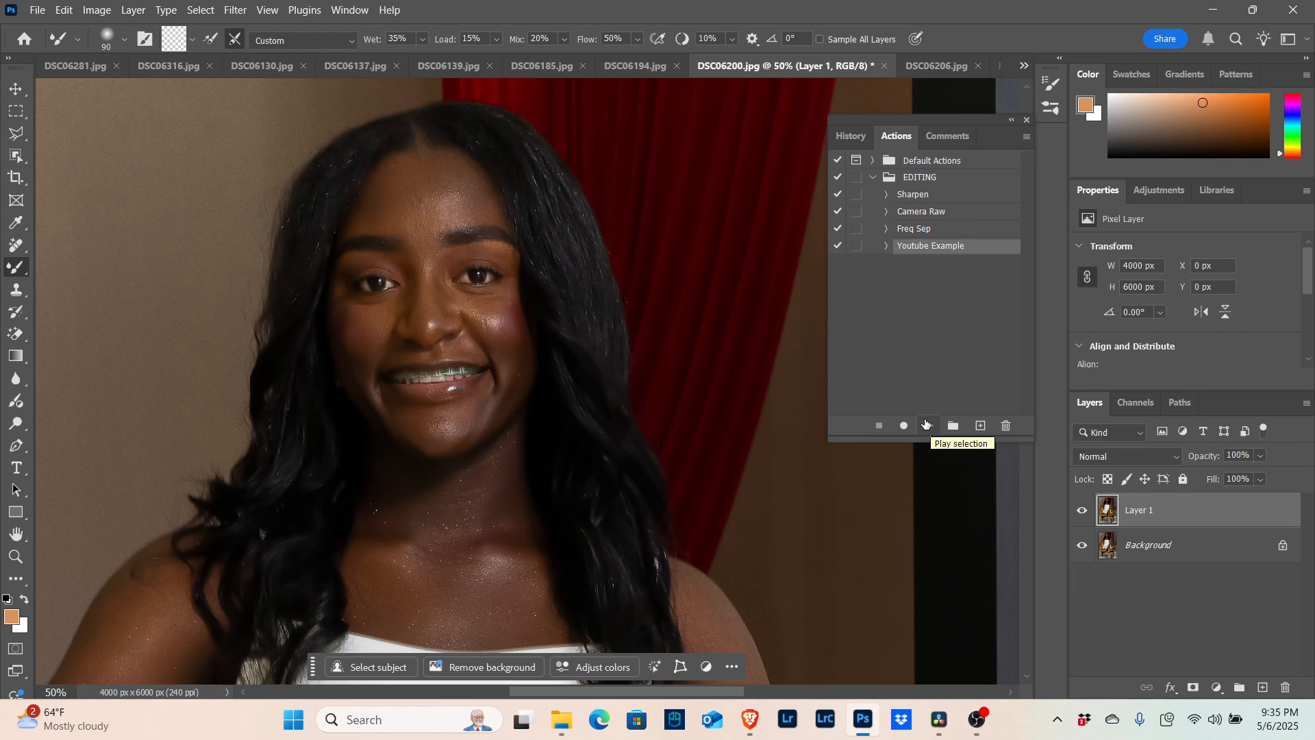
{"action": "left_click", "coordinate": [980, 425]}
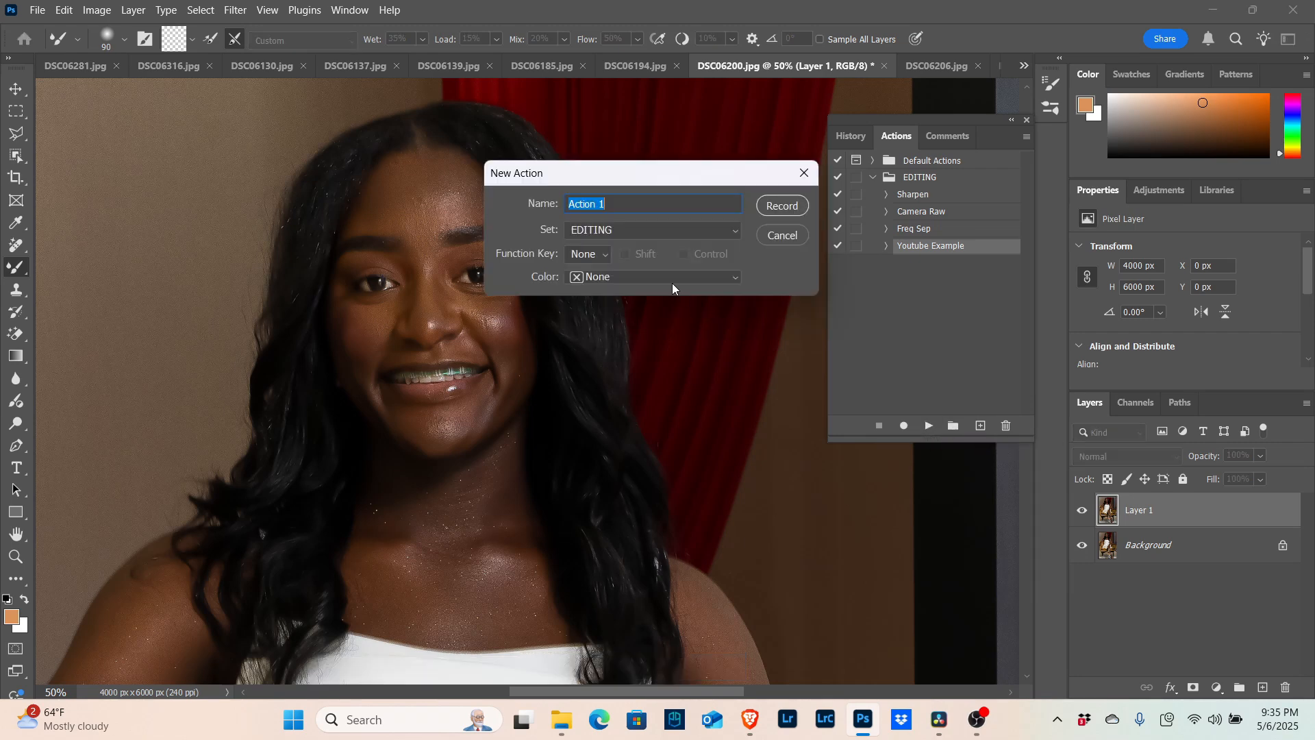
{"action": "type", "text": "Resuze"}
{"action": "key", "text": "BackSpace"}
{"action": "key", "text": "BackSpace"}
{"action": "key", "text": "BackSpace"}
{"action": "type", "text": "ize"}
{"action": "left_click", "coordinate": [777, 204]}
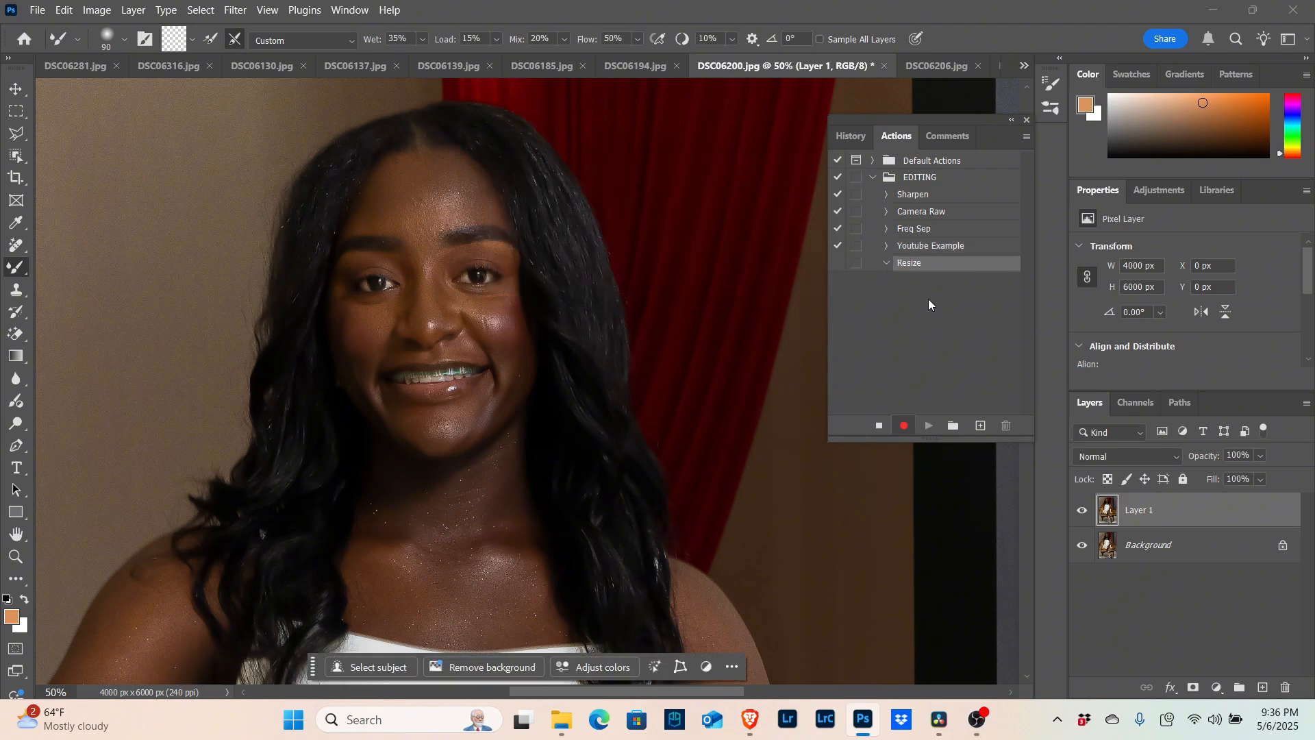
Open Image Size for the portrait, change the dimension units to Pixels and enter a width of 1080
{"action": "left_click", "coordinate": [106, 14]}
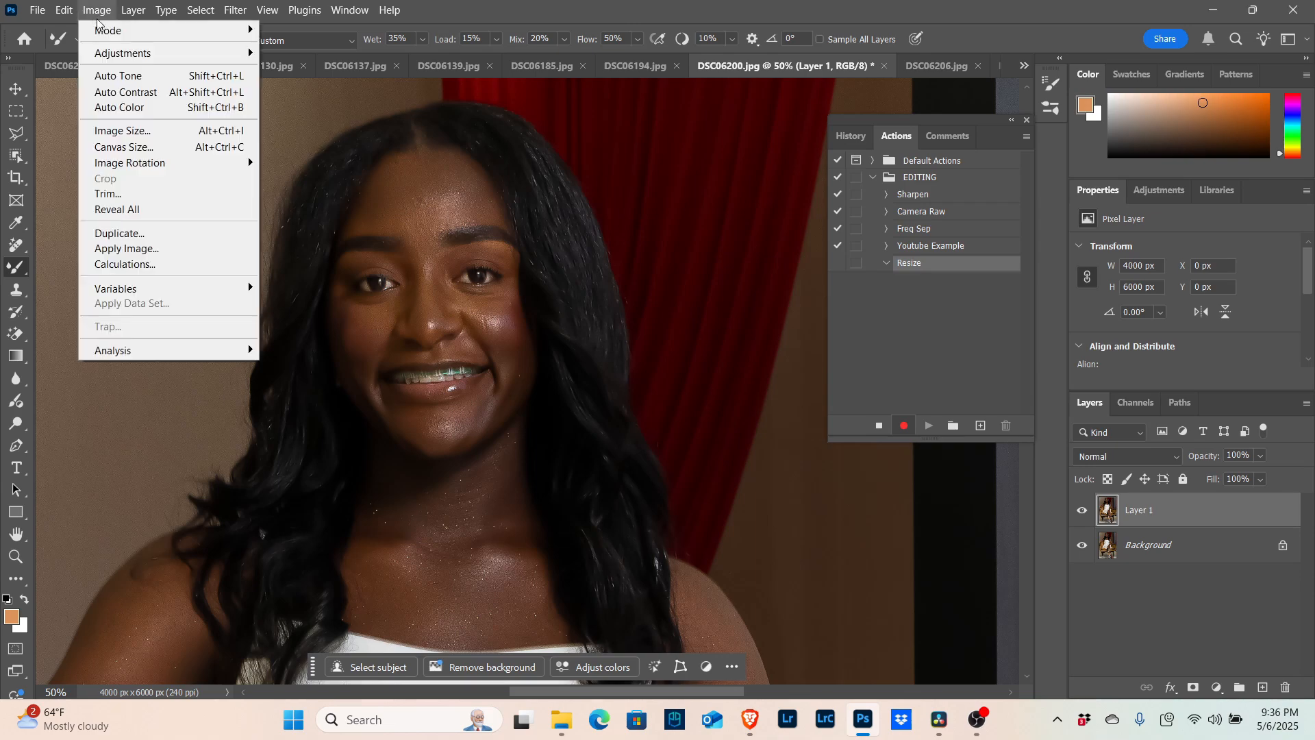
{"action": "left_click", "coordinate": [122, 129]}
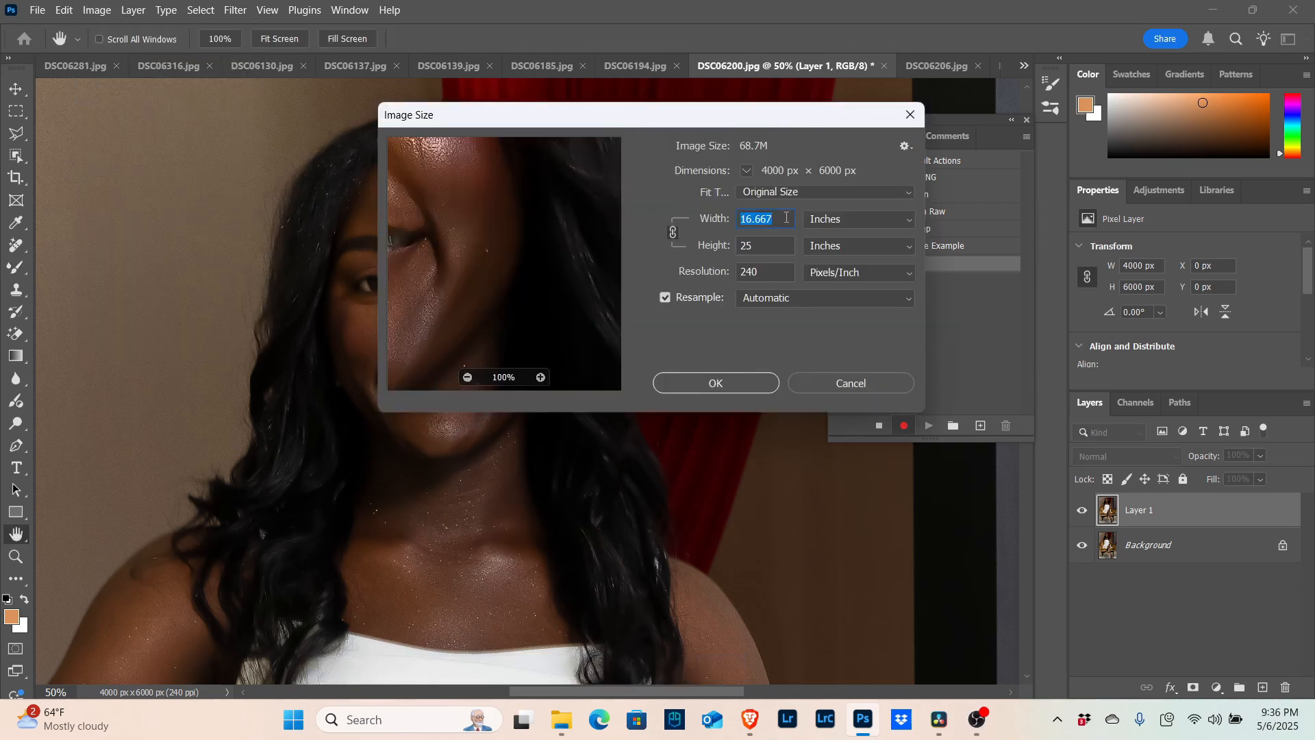
{"action": "left_click", "coordinate": [781, 196]}
{"action": "left_click", "coordinate": [857, 220]}
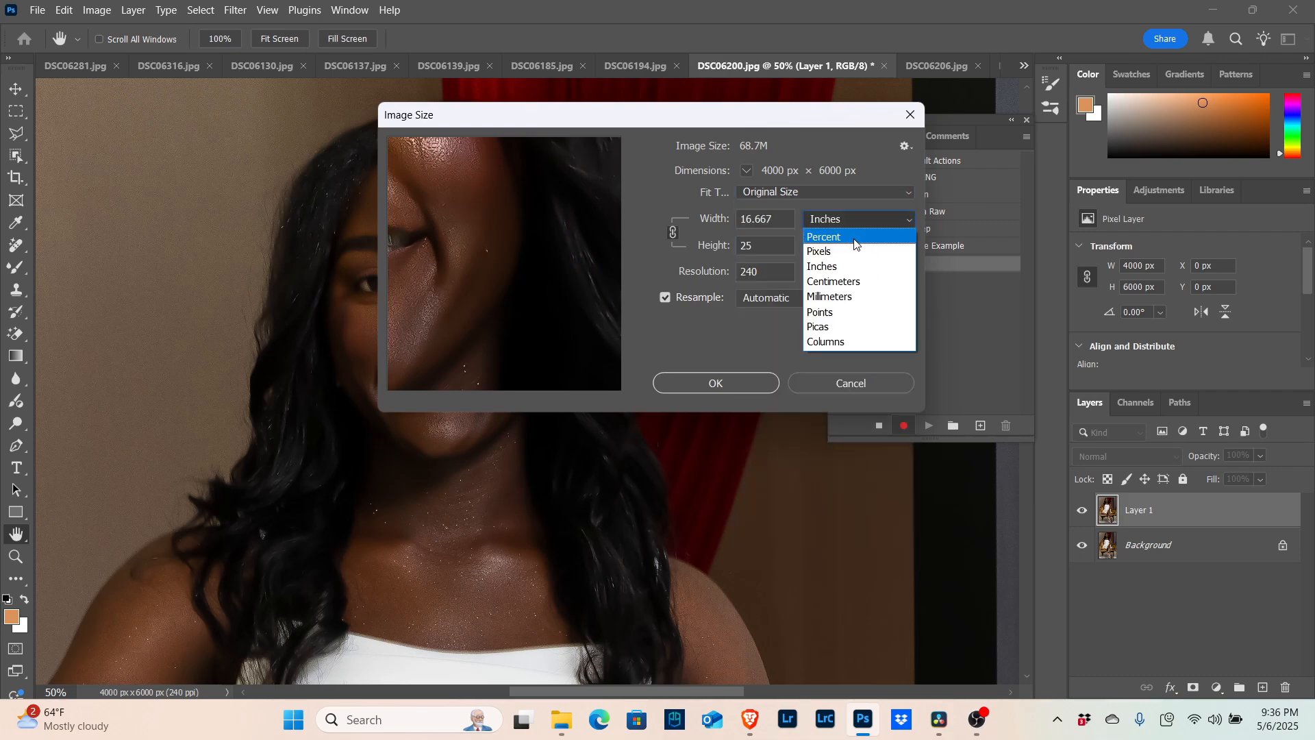
{"action": "left_click", "coordinate": [856, 241]}
{"action": "double_click", "coordinate": [740, 230]}
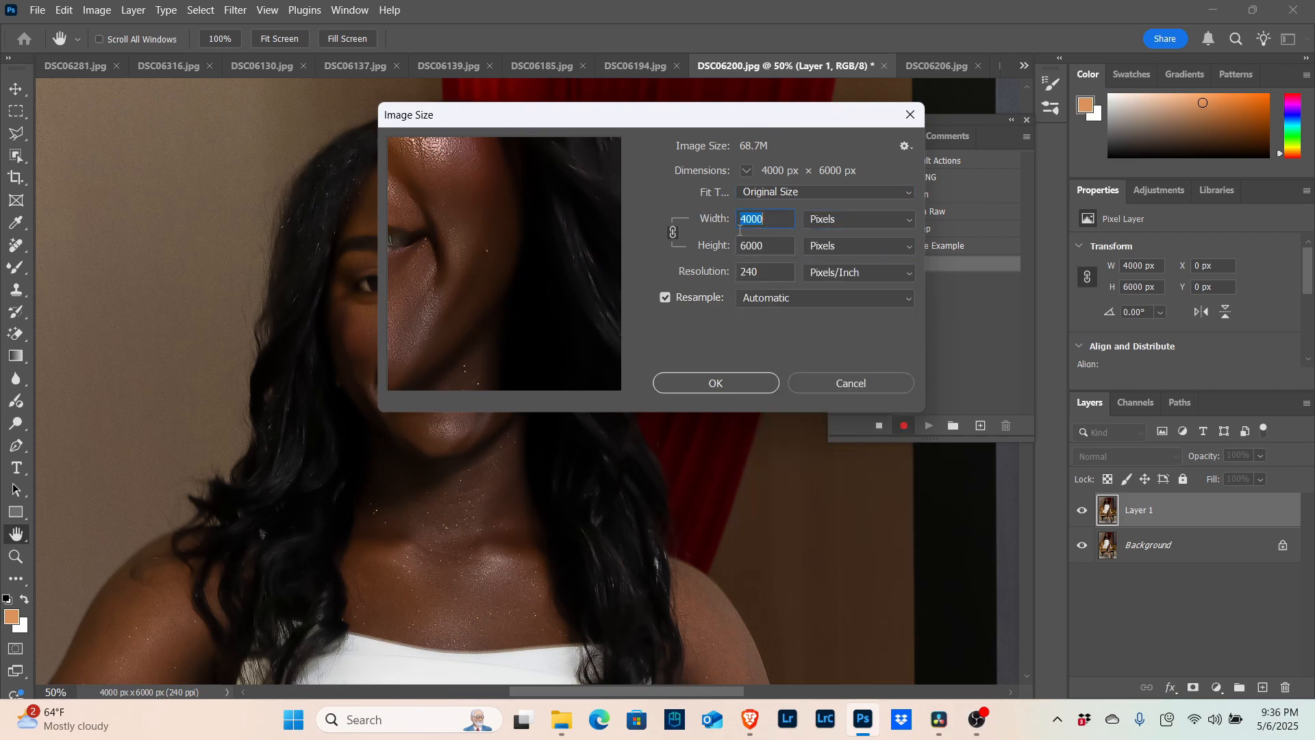
{"action": "type", "text": "1080"}
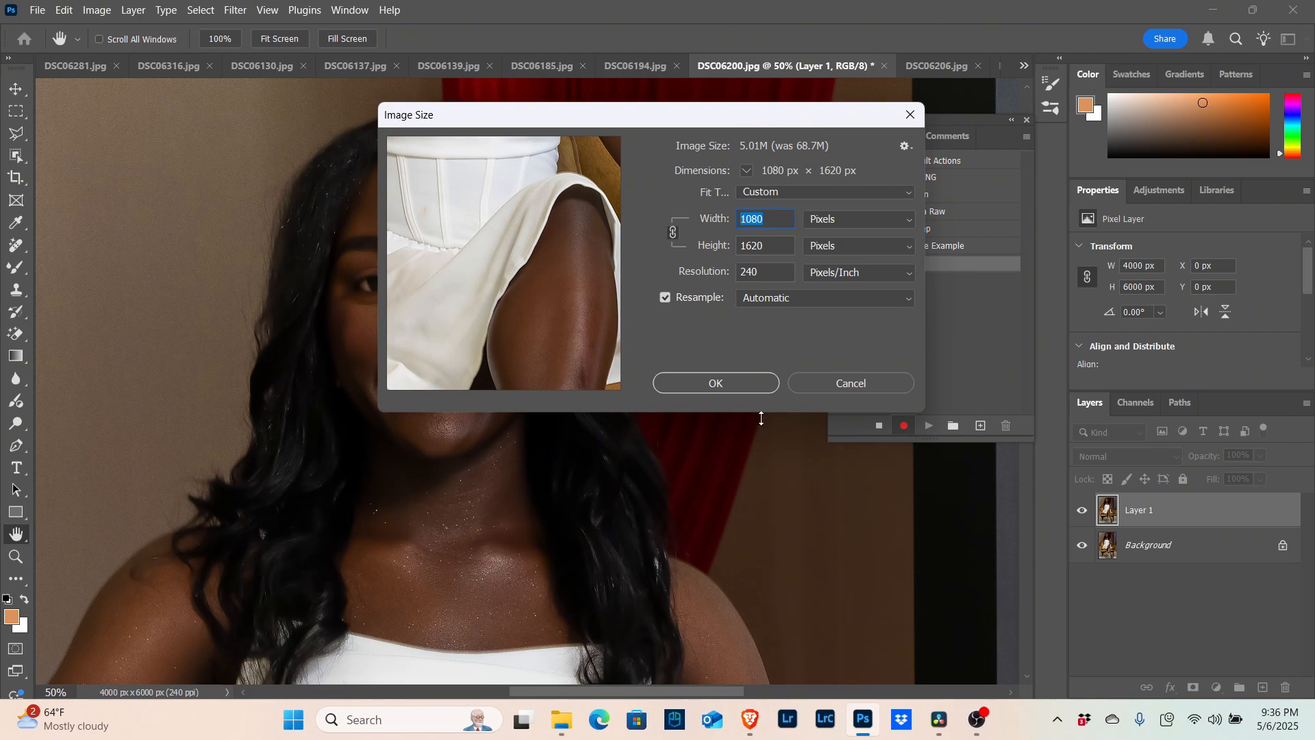
Set the image height to 1080 pixels, apply the resize and stop recording the Resize action
{"action": "left_click_drag", "start_coordinate": [766, 246], "coordinate": [731, 250]}
{"action": "type", "text": "1080"}
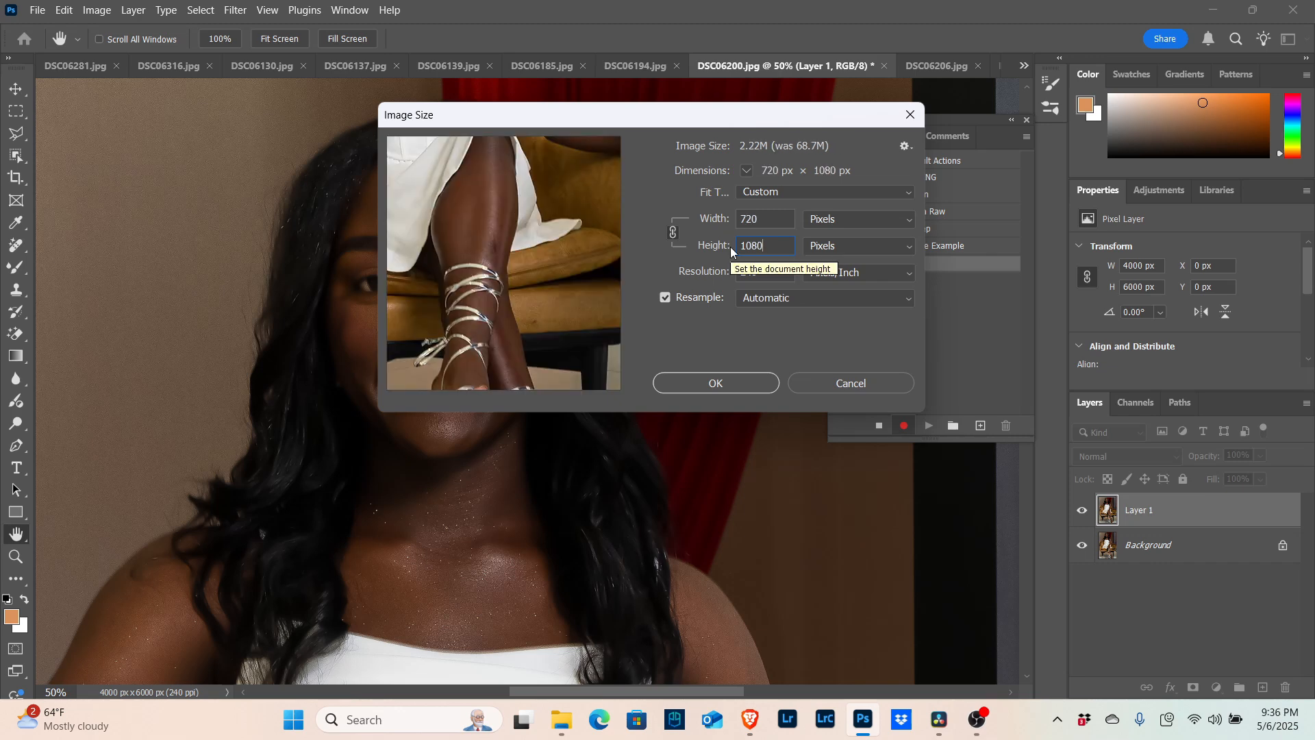
{"action": "left_click", "coordinate": [732, 356]}
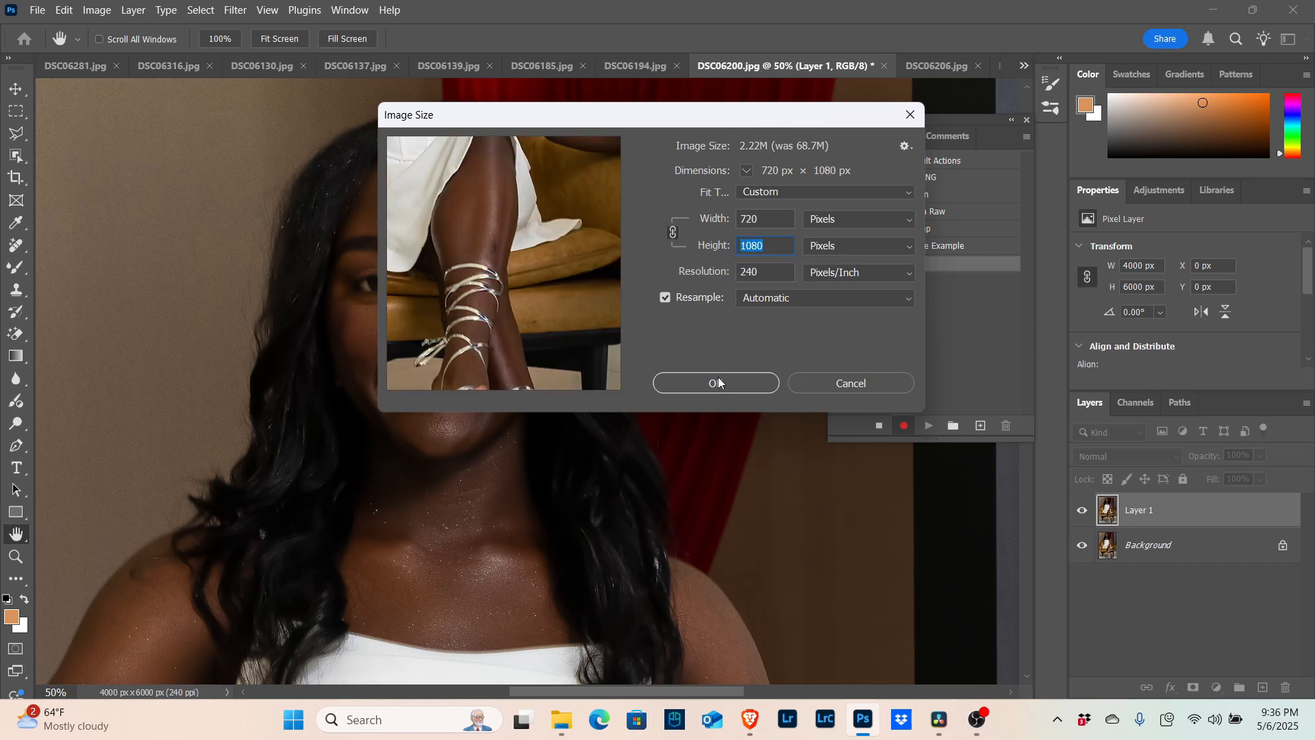
{"action": "left_click", "coordinate": [718, 381]}
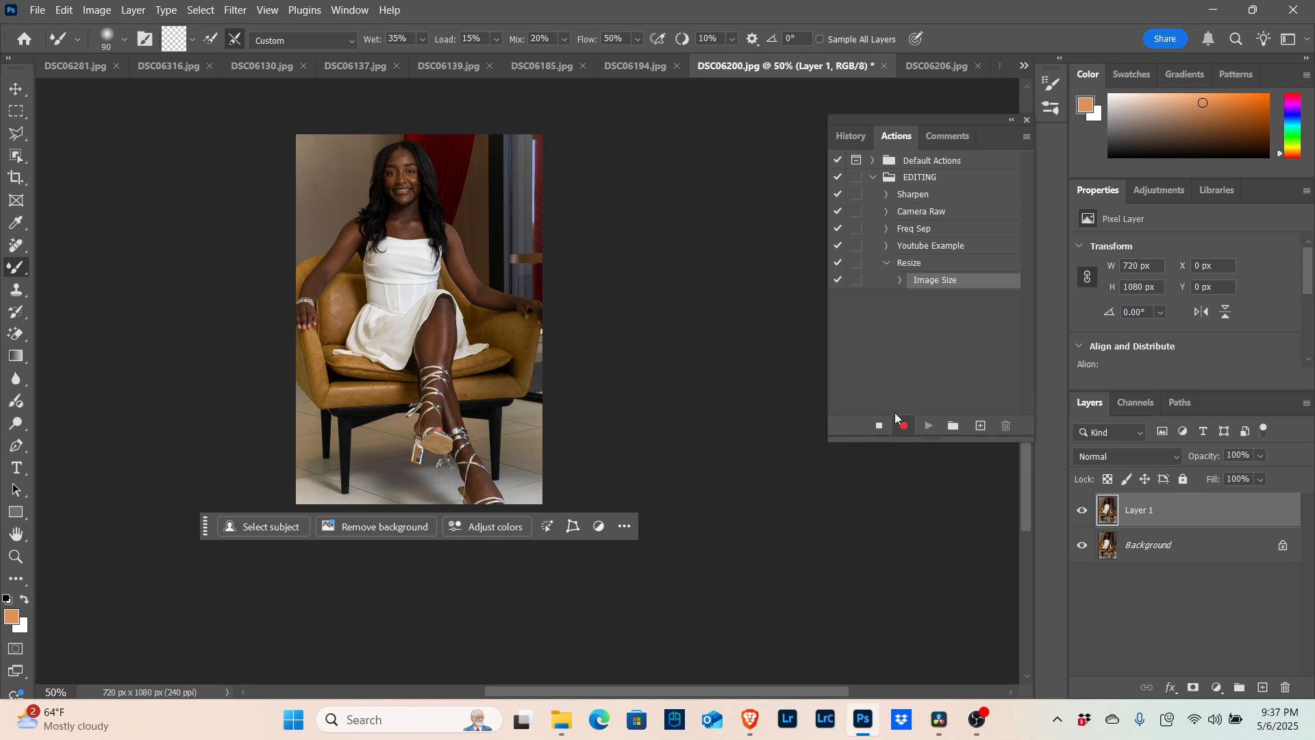
{"action": "left_click", "coordinate": [881, 426]}
Open the Batch automation and choose the Resize action from the EDITING set
{"action": "left_click", "coordinate": [38, 10]}
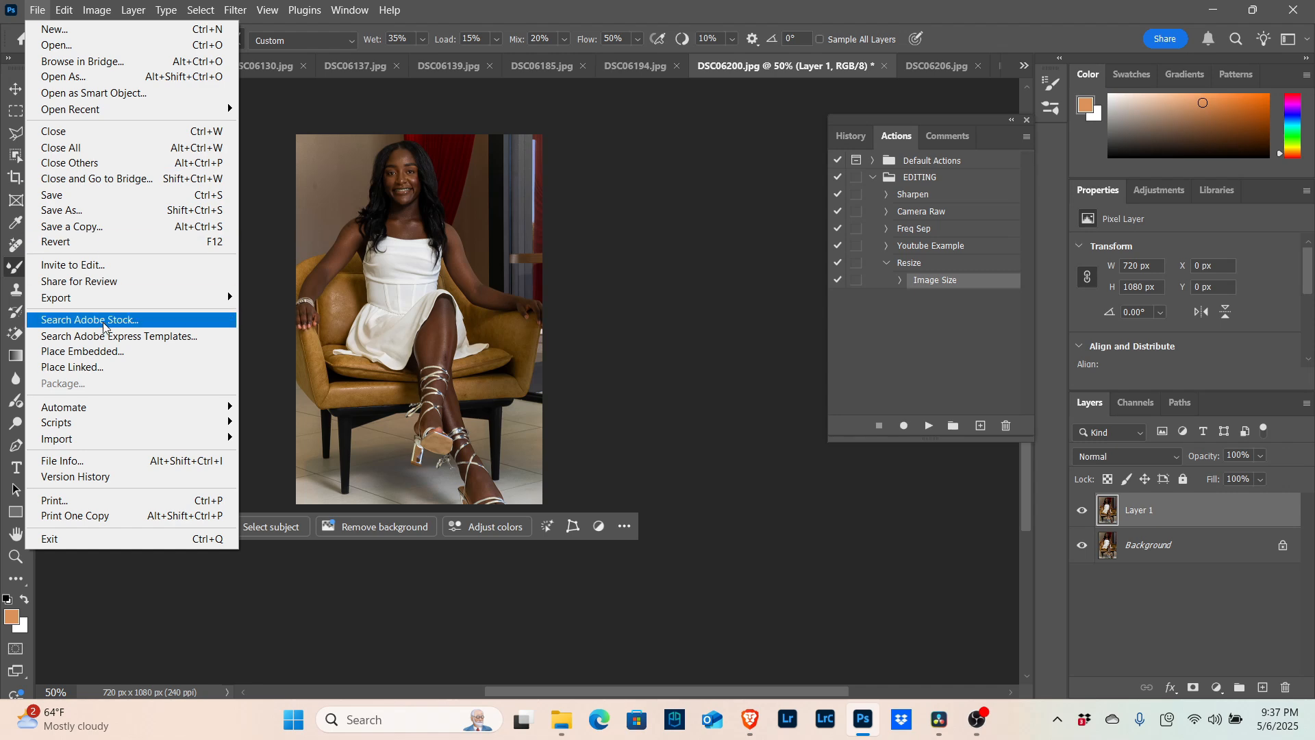
{"action": "mouse_move", "coordinate": [103, 413]}
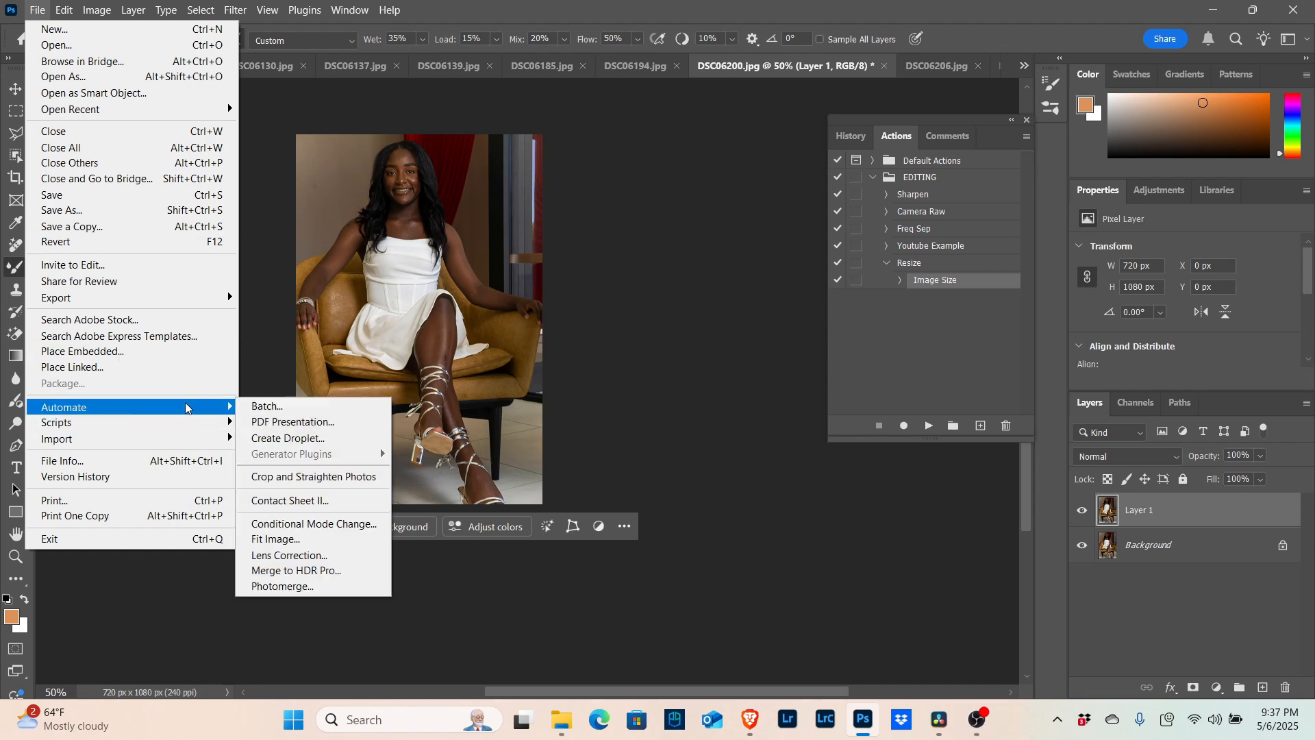
{"action": "left_click", "coordinate": [285, 410]}
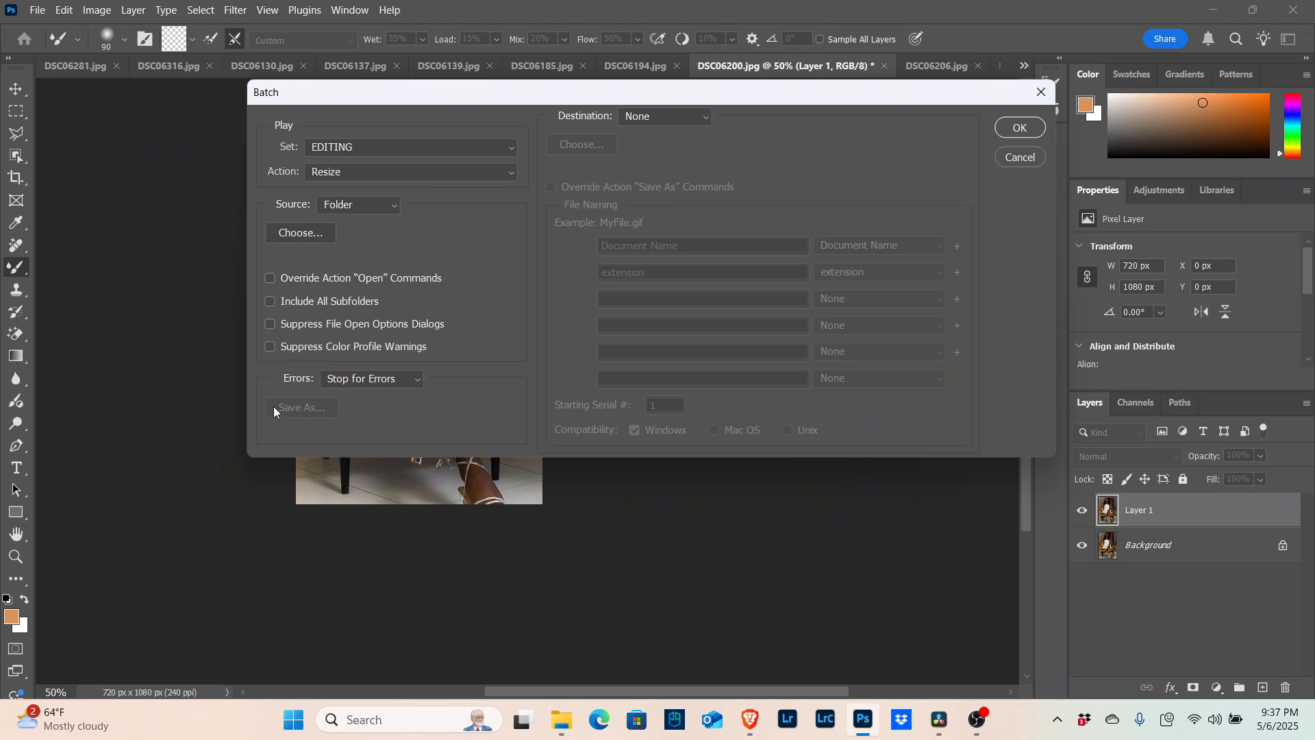
{"action": "left_click_drag", "start_coordinate": [461, 103], "coordinate": [363, 188]}
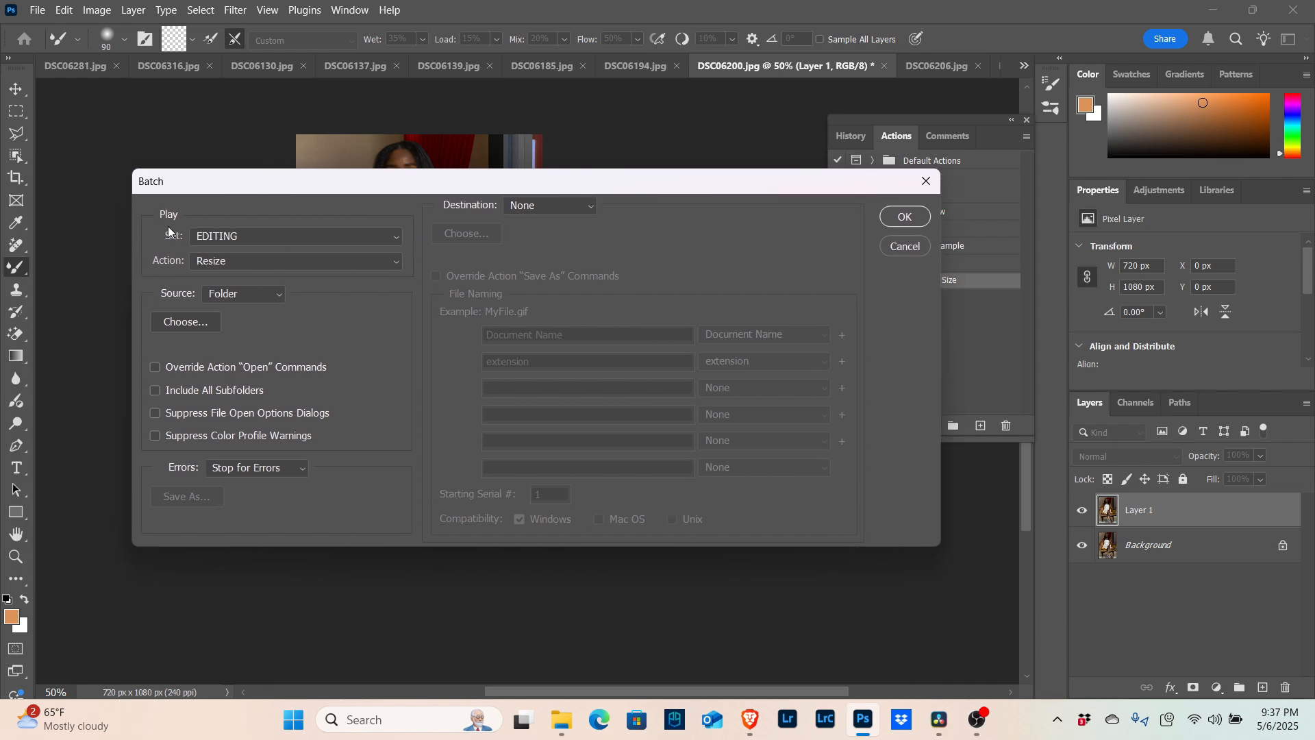
{"action": "left_click", "coordinate": [213, 237]}
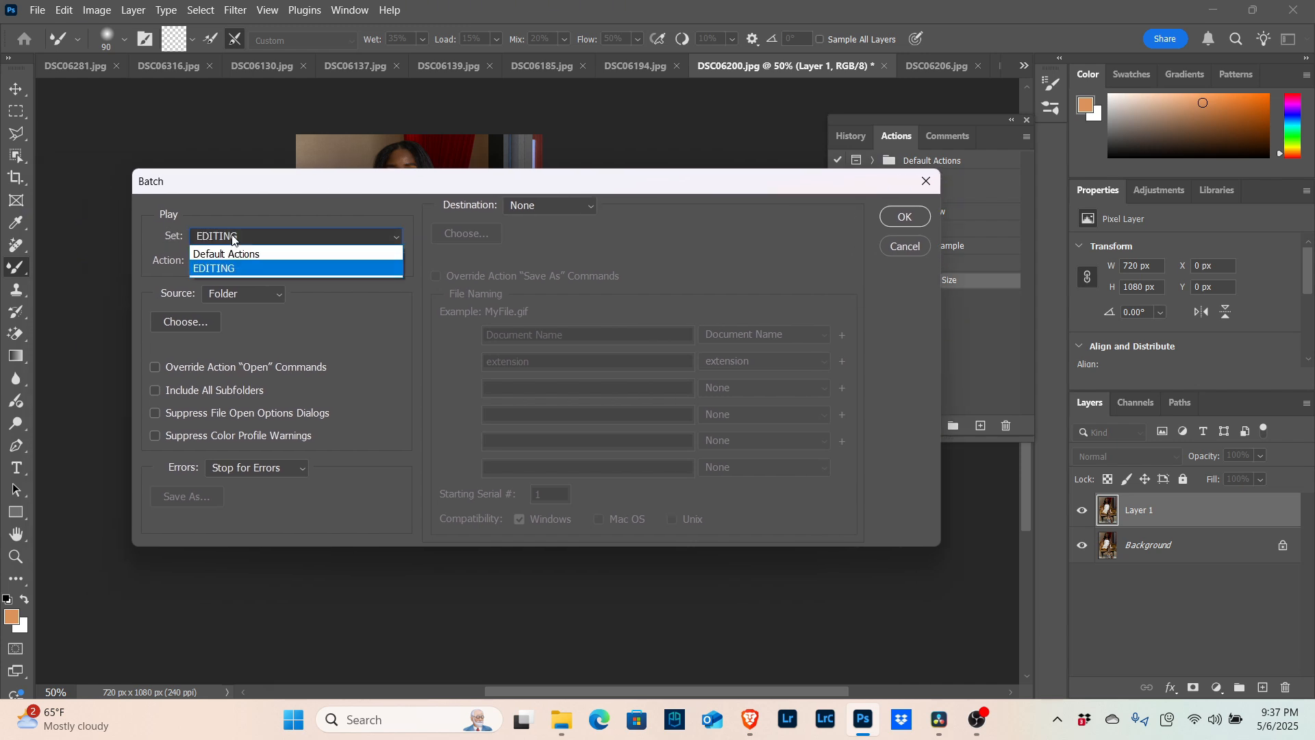
{"action": "left_click", "coordinate": [245, 269]}
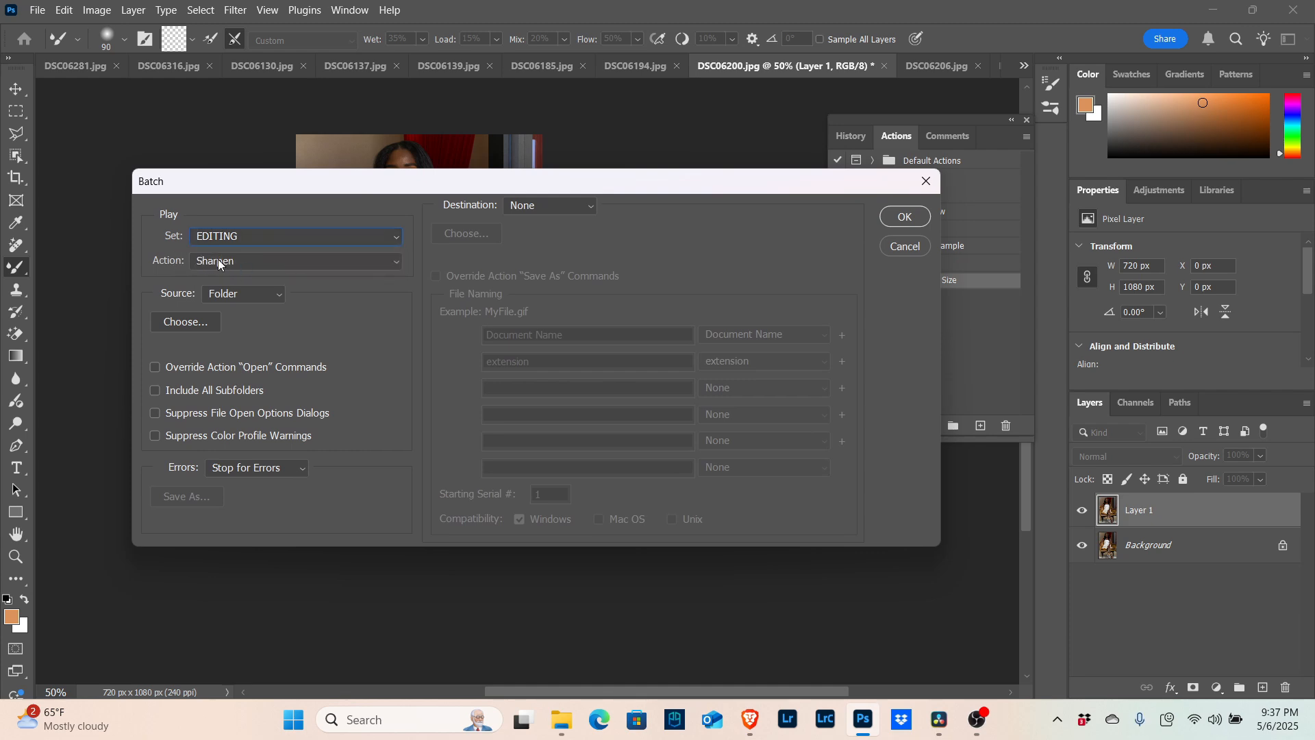
{"action": "left_click", "coordinate": [228, 260]}
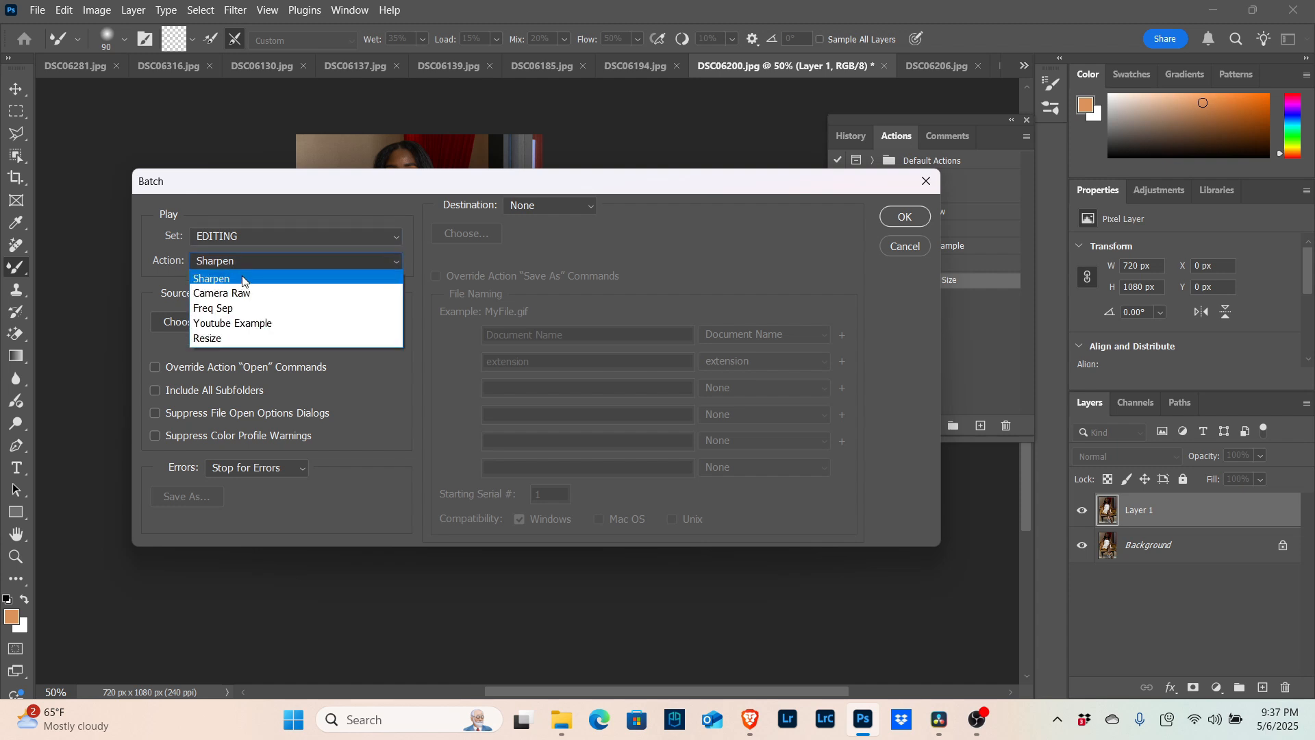
{"action": "left_click", "coordinate": [235, 338]}
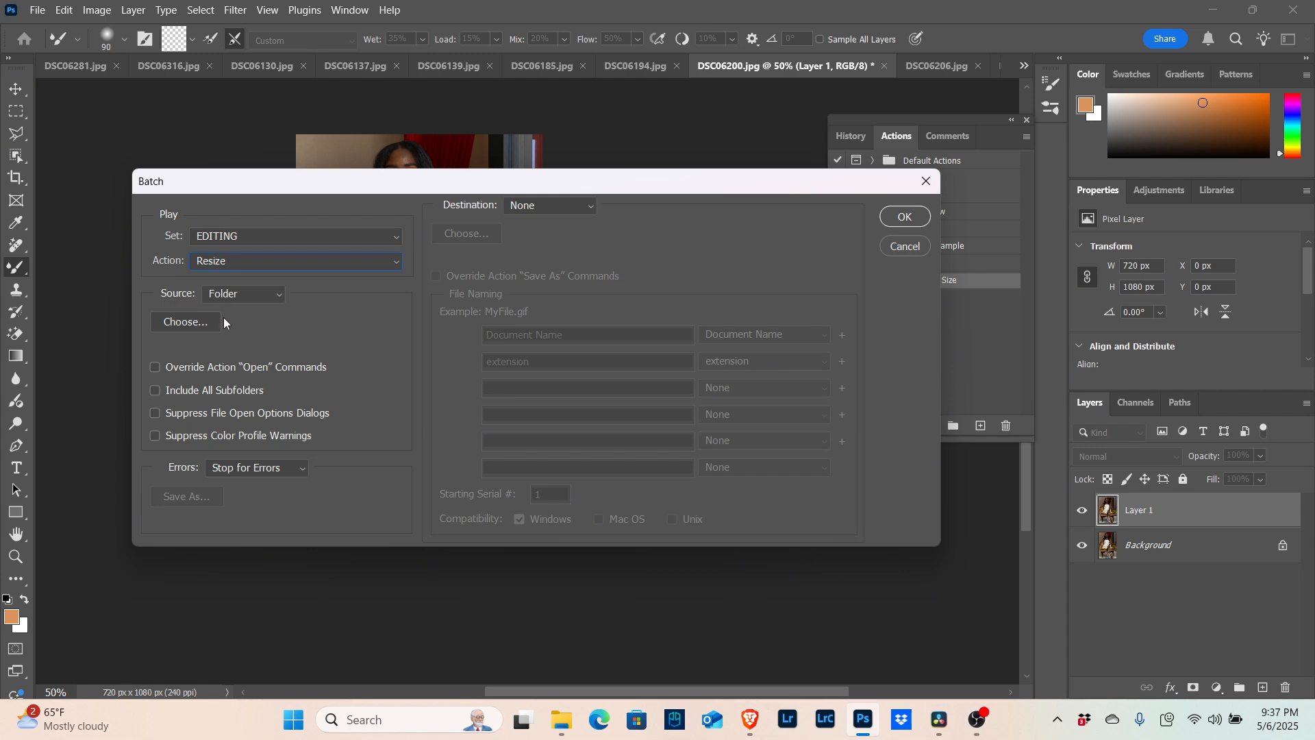
Set the batch source to the JPEG folder inside the 4.25.25 final folder in Pictures
{"action": "left_click", "coordinate": [204, 324]}
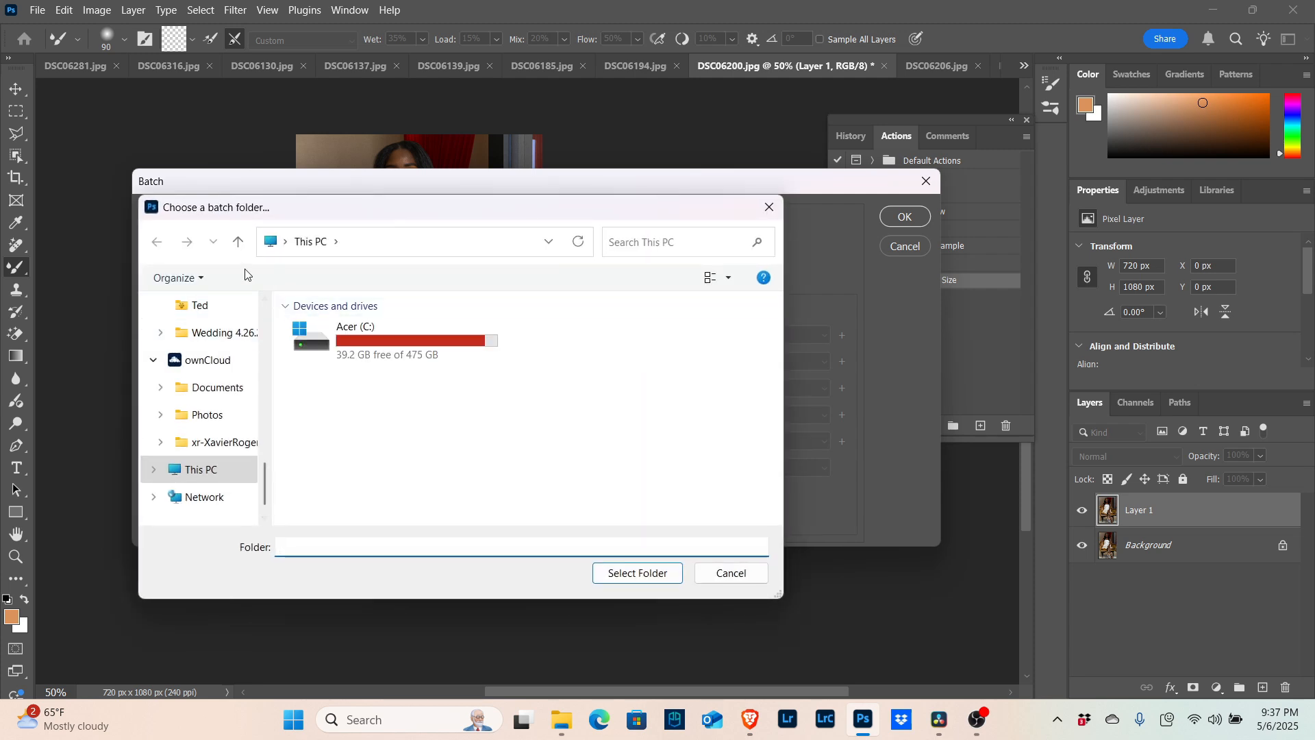
{"action": "scroll", "coordinate": [246, 384], "scroll_direction": "up", "scroll_amount": 5}
{"action": "scroll", "coordinate": [226, 405], "scroll_direction": "up", "scroll_amount": 5}
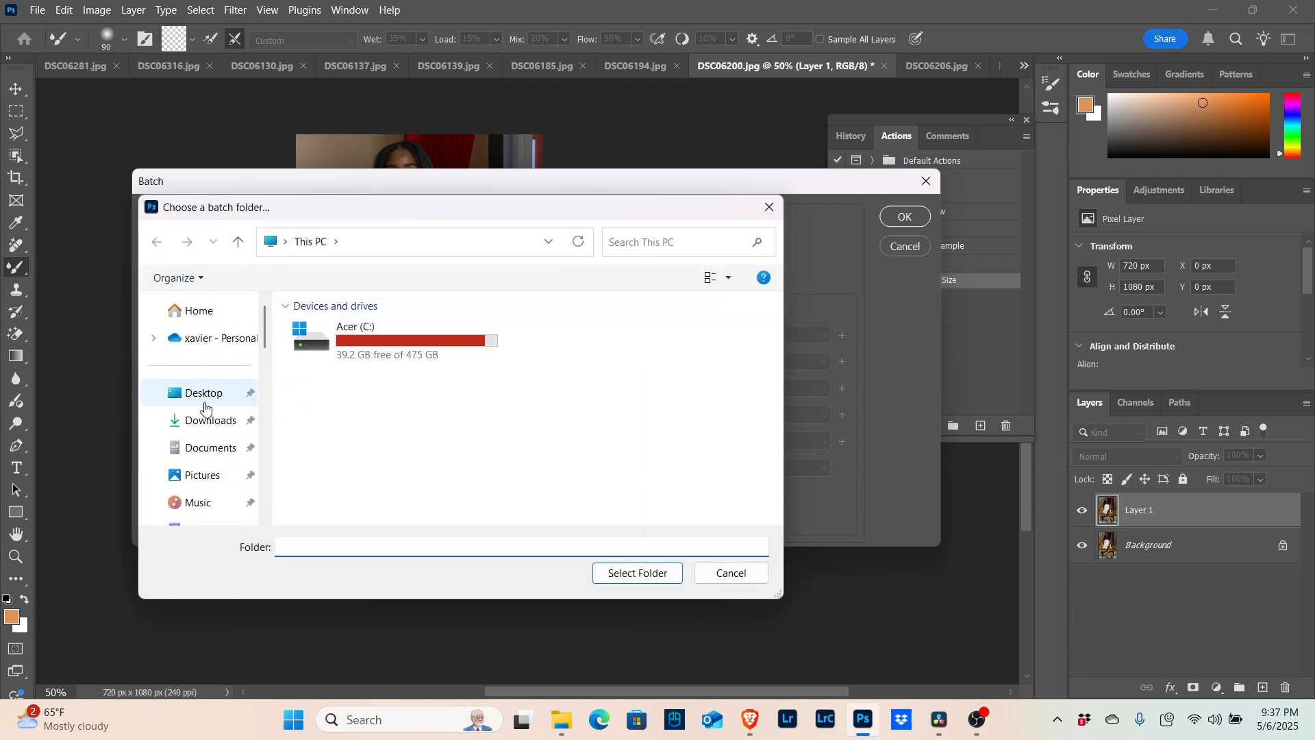
{"action": "scroll", "coordinate": [209, 404], "scroll_direction": "down", "scroll_amount": 3}
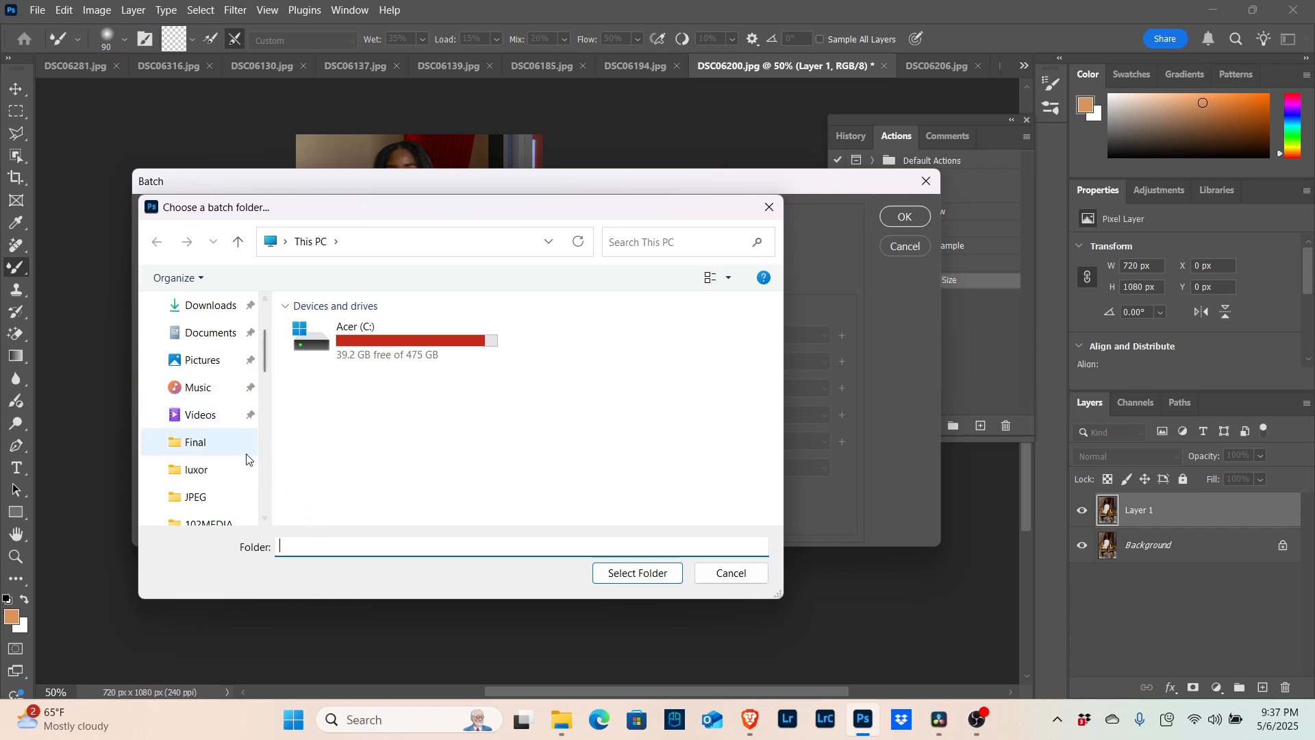
{"action": "left_click", "coordinate": [206, 359]}
{"action": "double_click", "coordinate": [463, 357]}
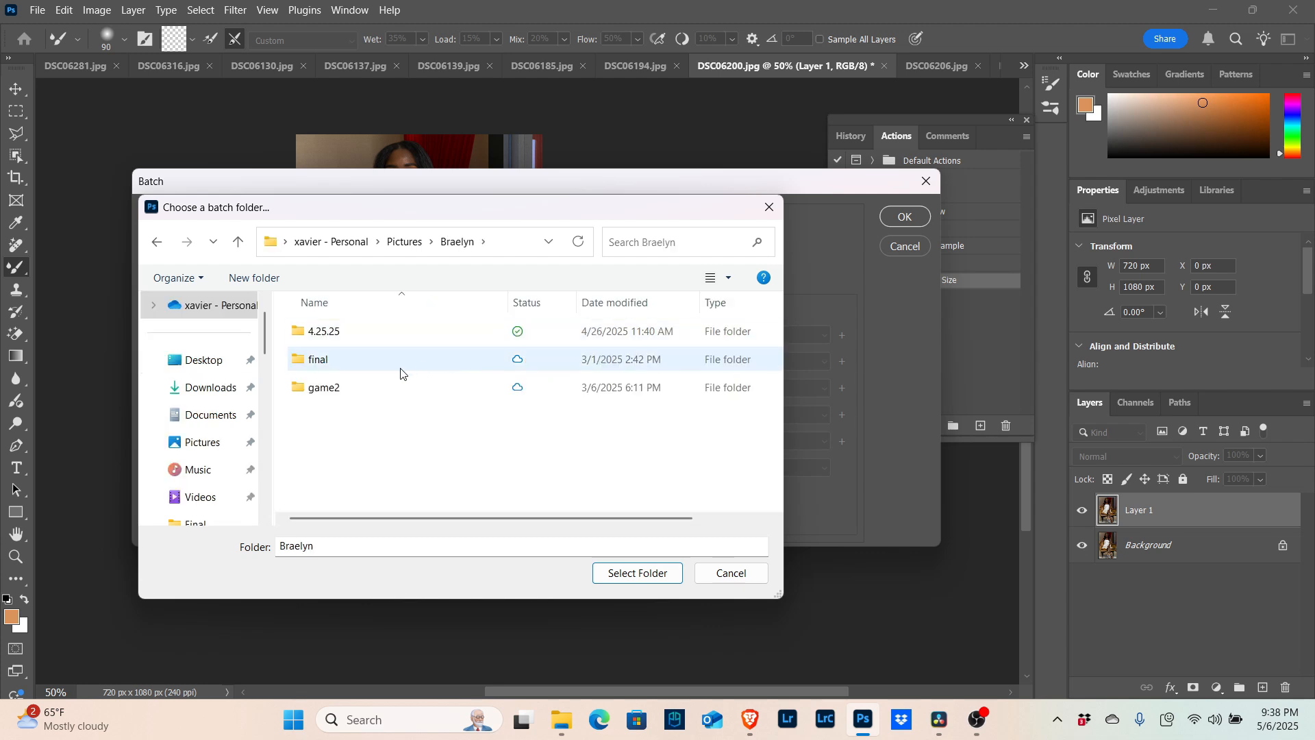
{"action": "left_click", "coordinate": [324, 341]}
{"action": "double_click", "coordinate": [324, 341]}
{"action": "double_click", "coordinate": [324, 336]}
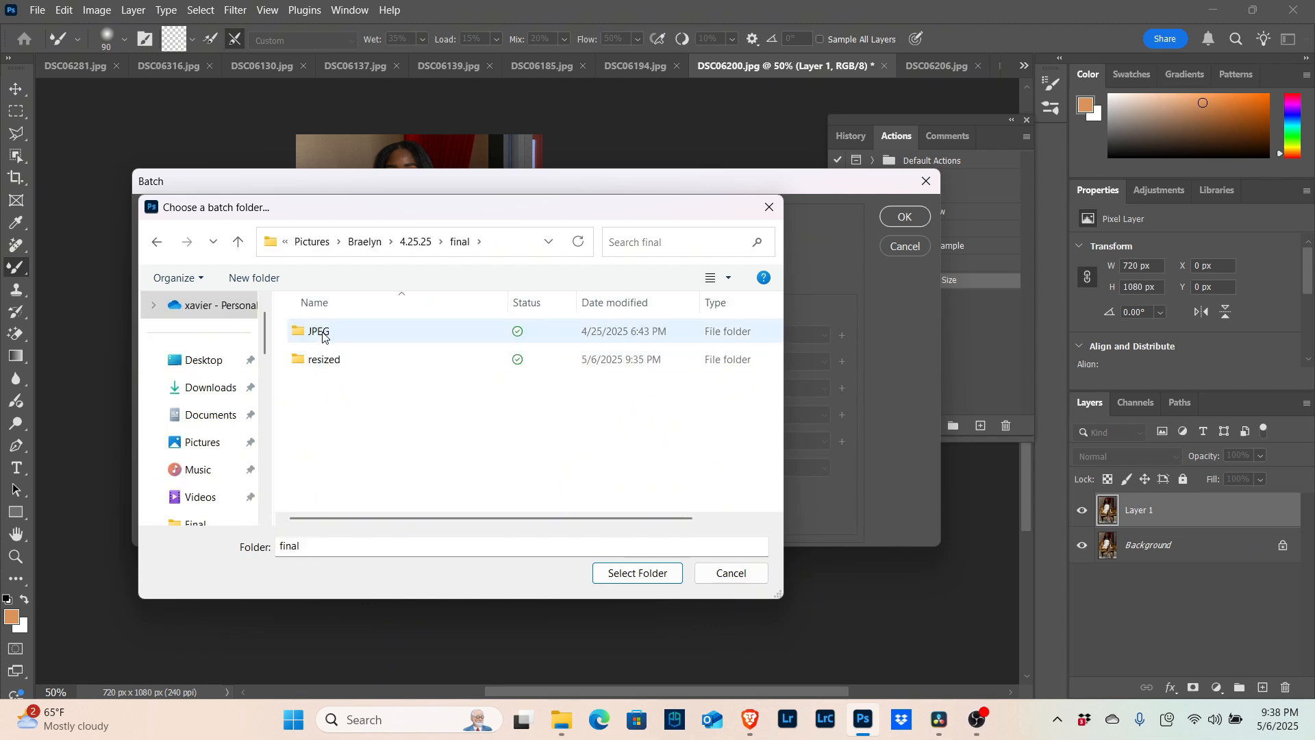
{"action": "left_click", "coordinate": [326, 334]}
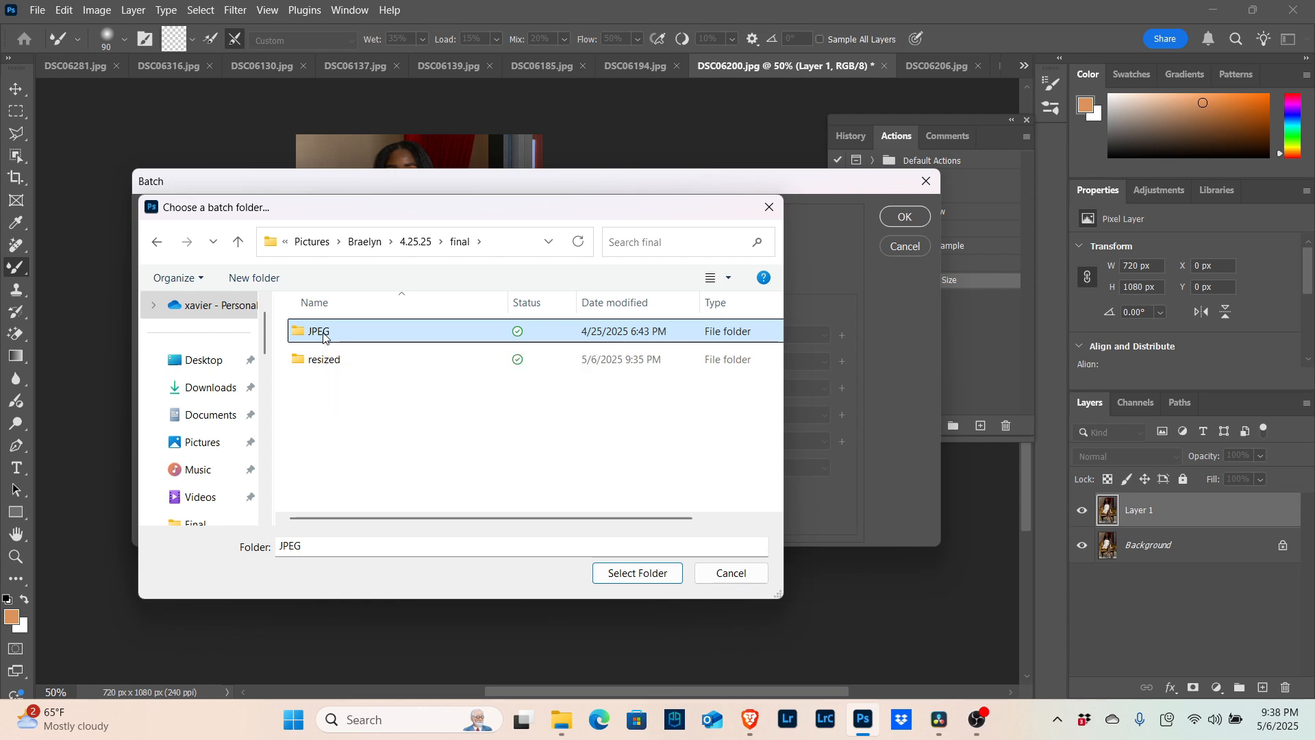
{"action": "double_click", "coordinate": [323, 336]}
{"action": "left_click", "coordinate": [607, 567]}
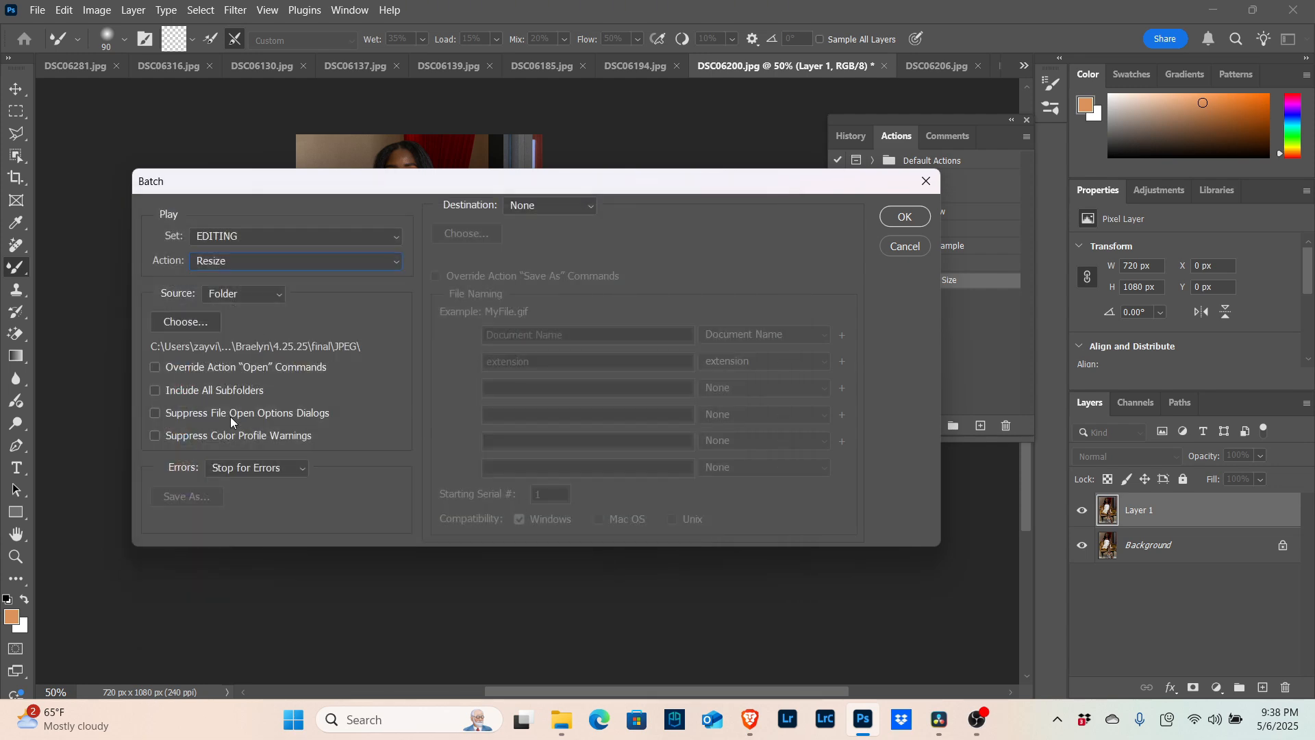
Set the batch destination to a folder and browse to Pictures in the destination folder chooser
{"action": "left_click", "coordinate": [537, 207]}
{"action": "left_click", "coordinate": [533, 256]}
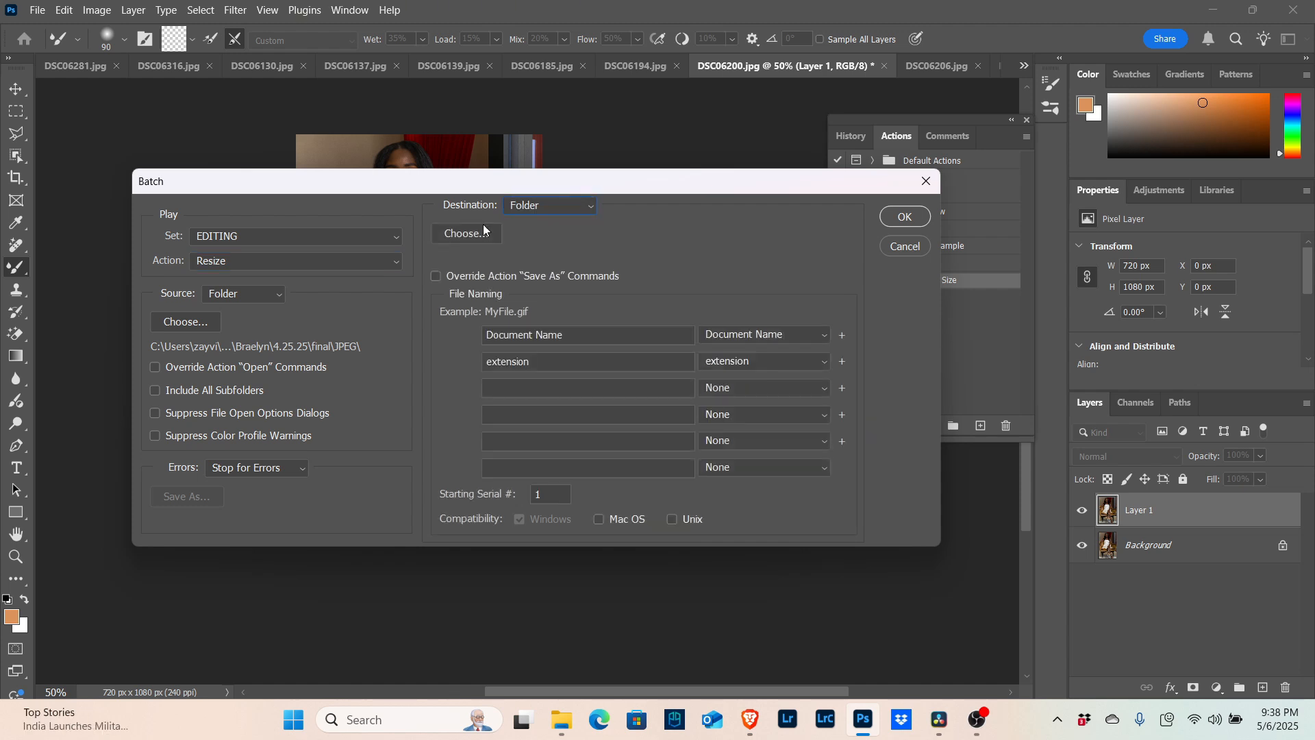
{"action": "left_click", "coordinate": [480, 233]}
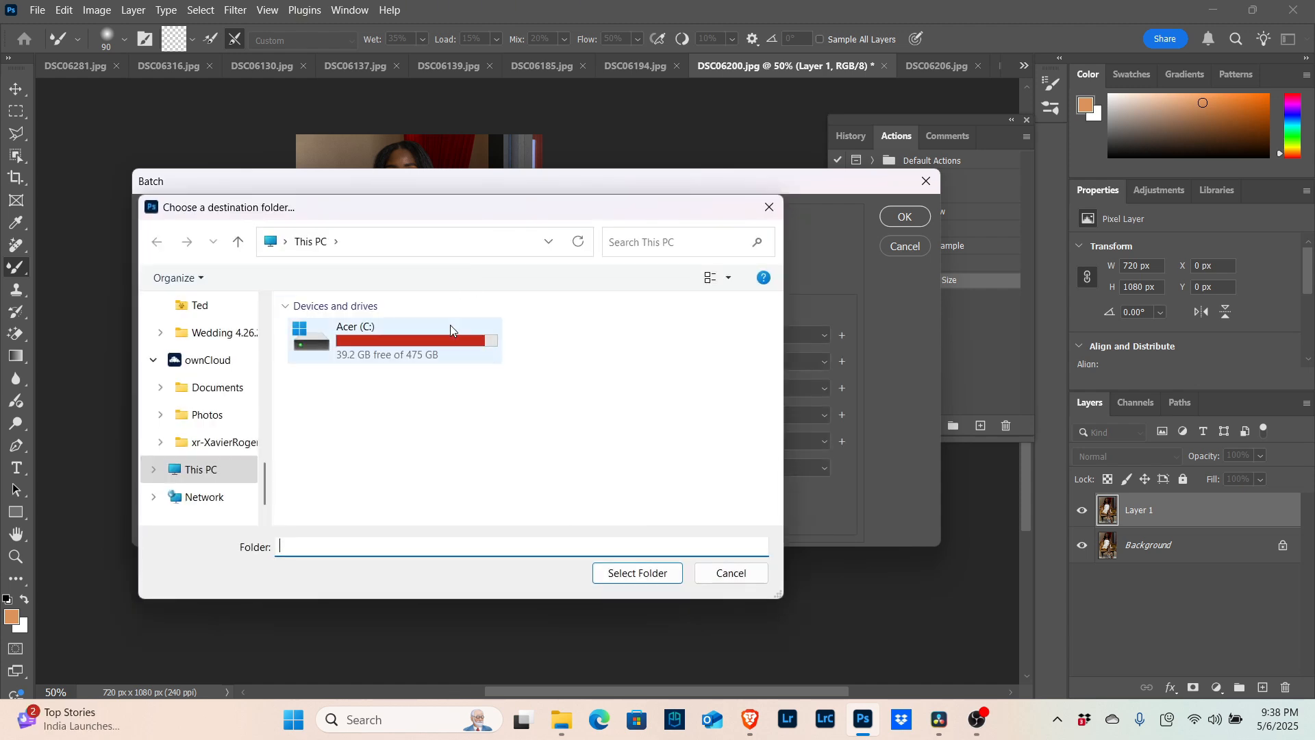
{"action": "left_click", "coordinate": [239, 243]}
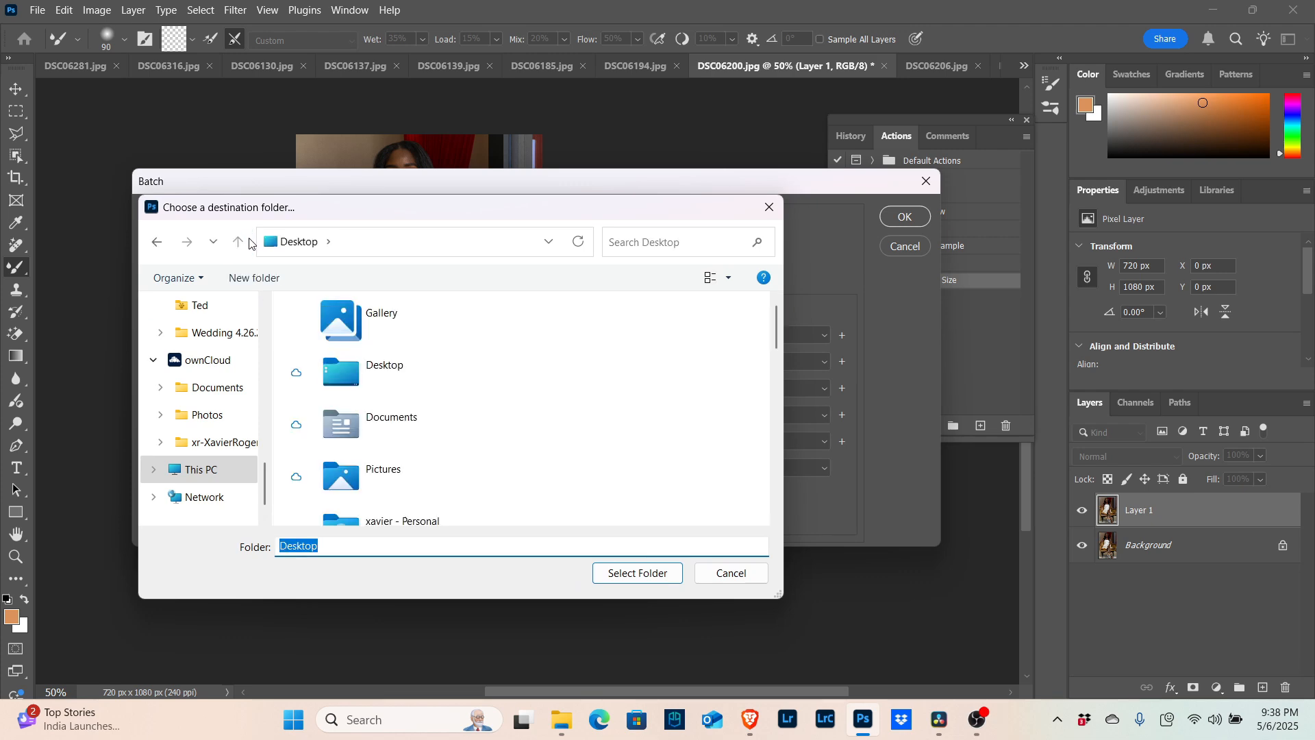
{"action": "scroll", "coordinate": [177, 444], "scroll_direction": "up", "scroll_amount": 6}
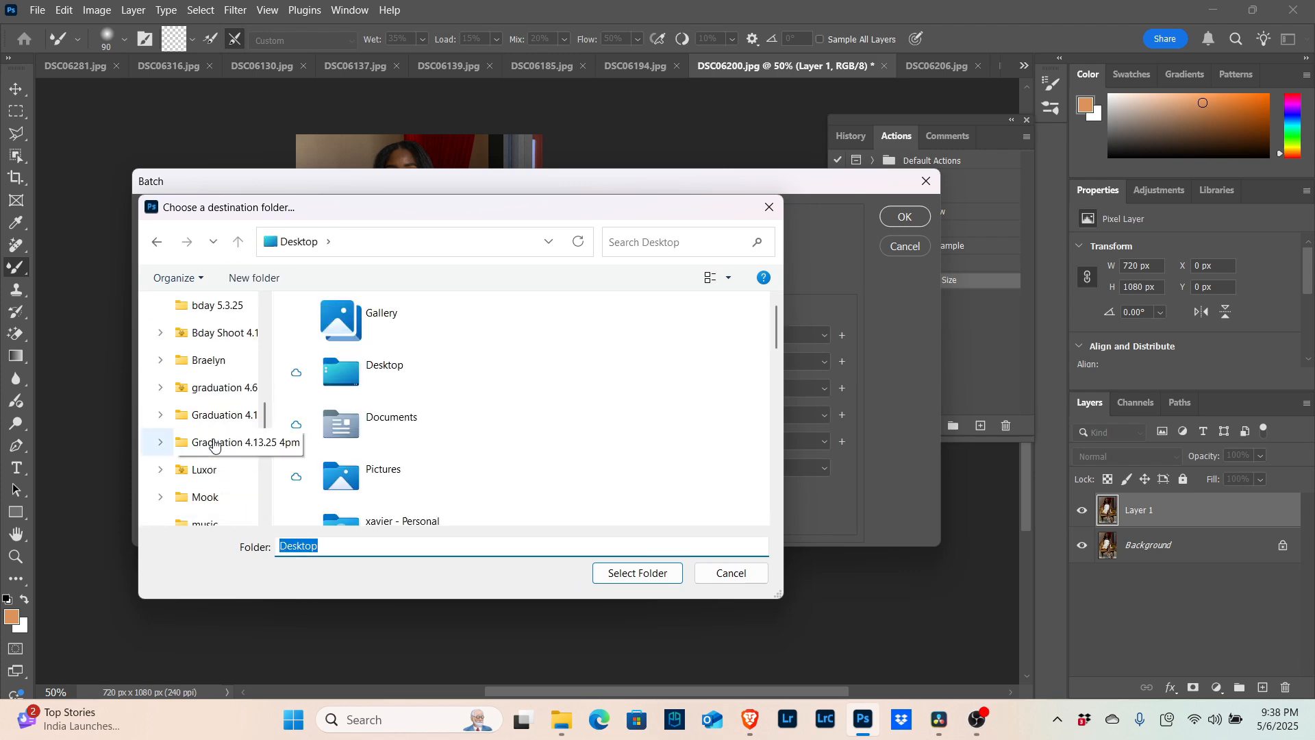
{"action": "scroll", "coordinate": [209, 440], "scroll_direction": "up", "scroll_amount": 3}
{"action": "scroll", "coordinate": [209, 440], "scroll_direction": "down", "scroll_amount": 1}
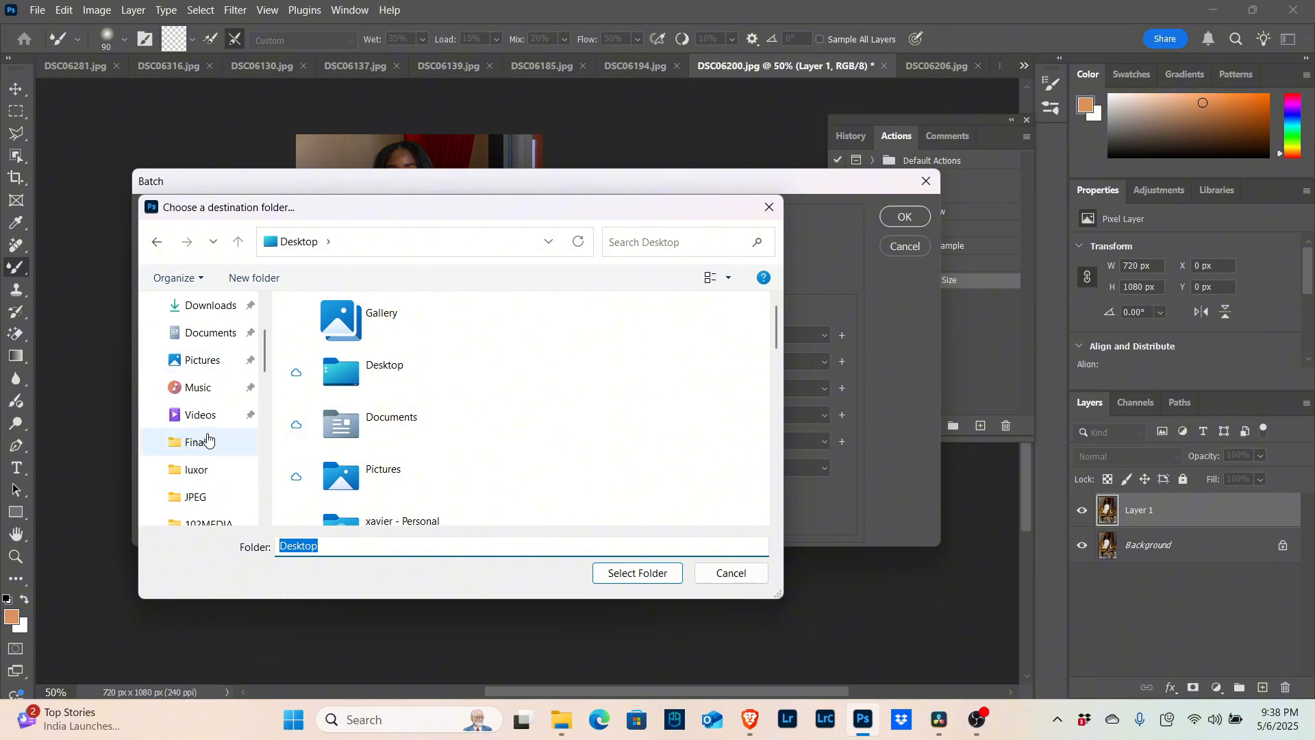
{"action": "left_click", "coordinate": [213, 369]}
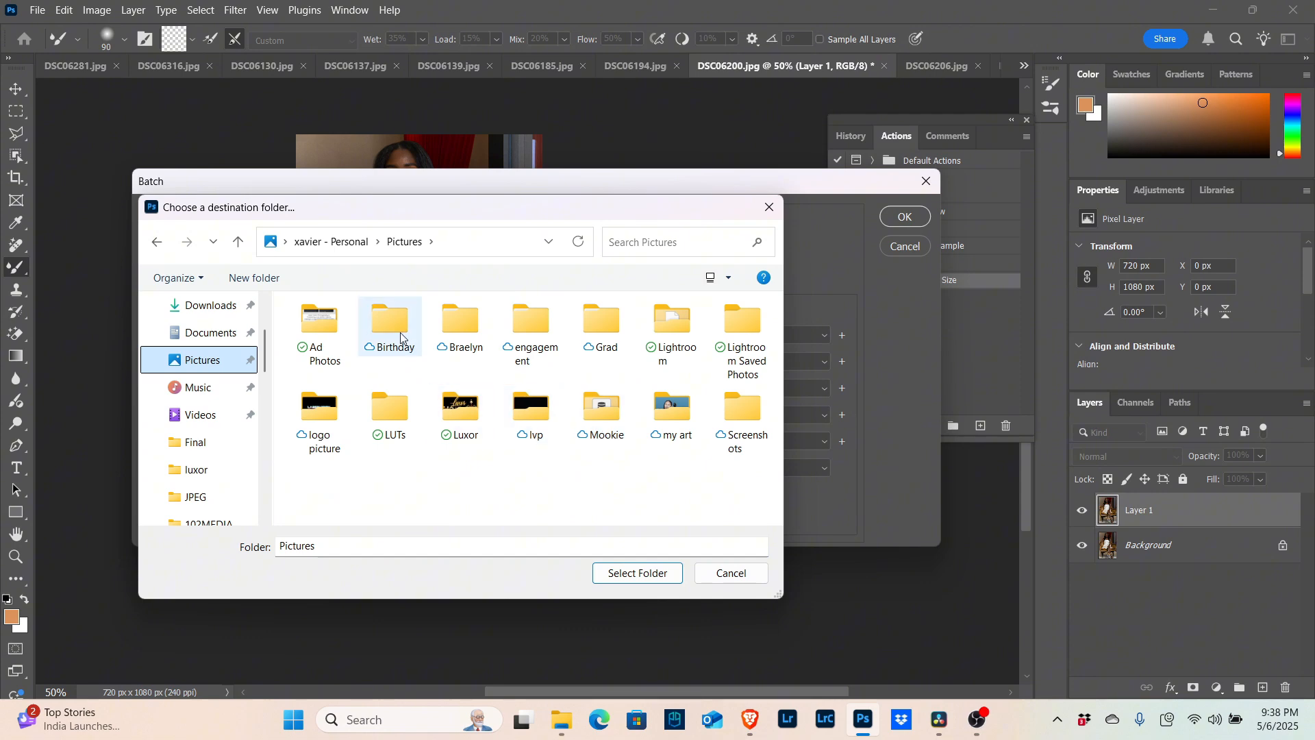
Choose the resized folder inside the 4.25.25 final folder as the batch destination
{"action": "double_click", "coordinate": [458, 322]}
{"action": "double_click", "coordinate": [332, 332]}
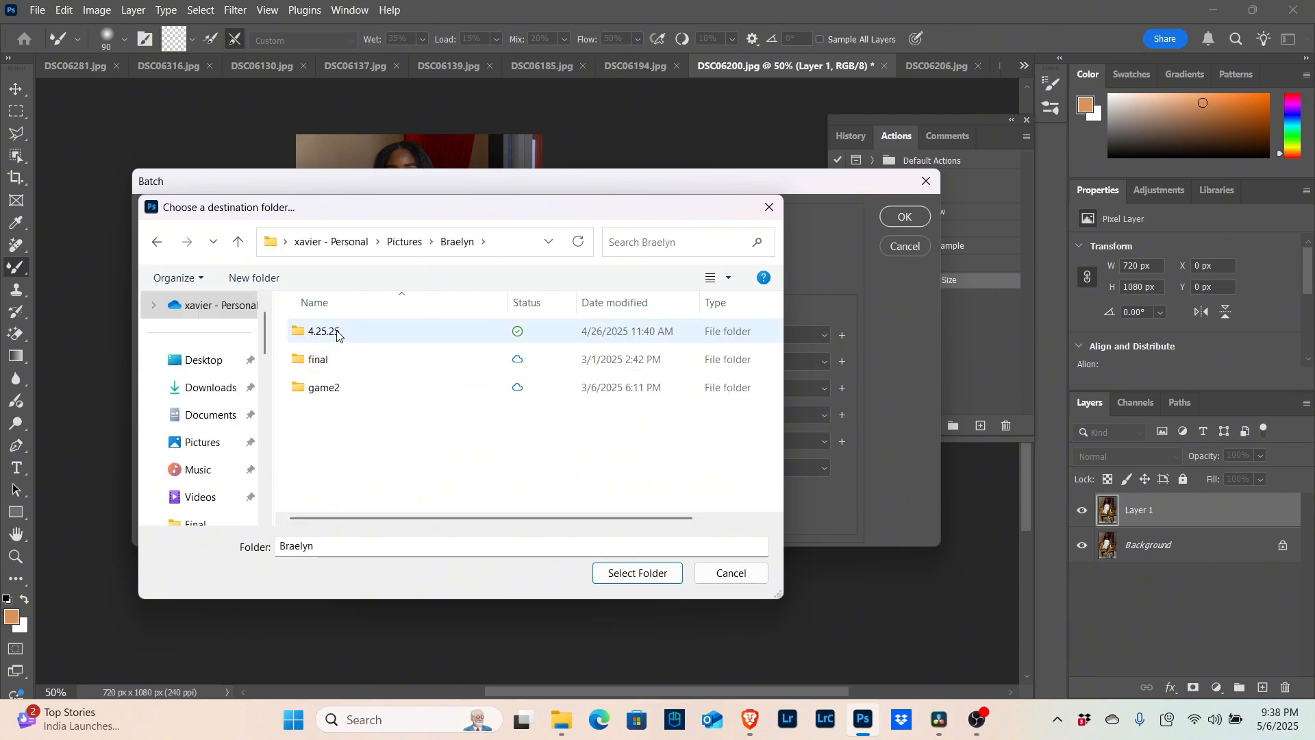
{"action": "left_click", "coordinate": [334, 335]}
{"action": "double_click", "coordinate": [333, 340]}
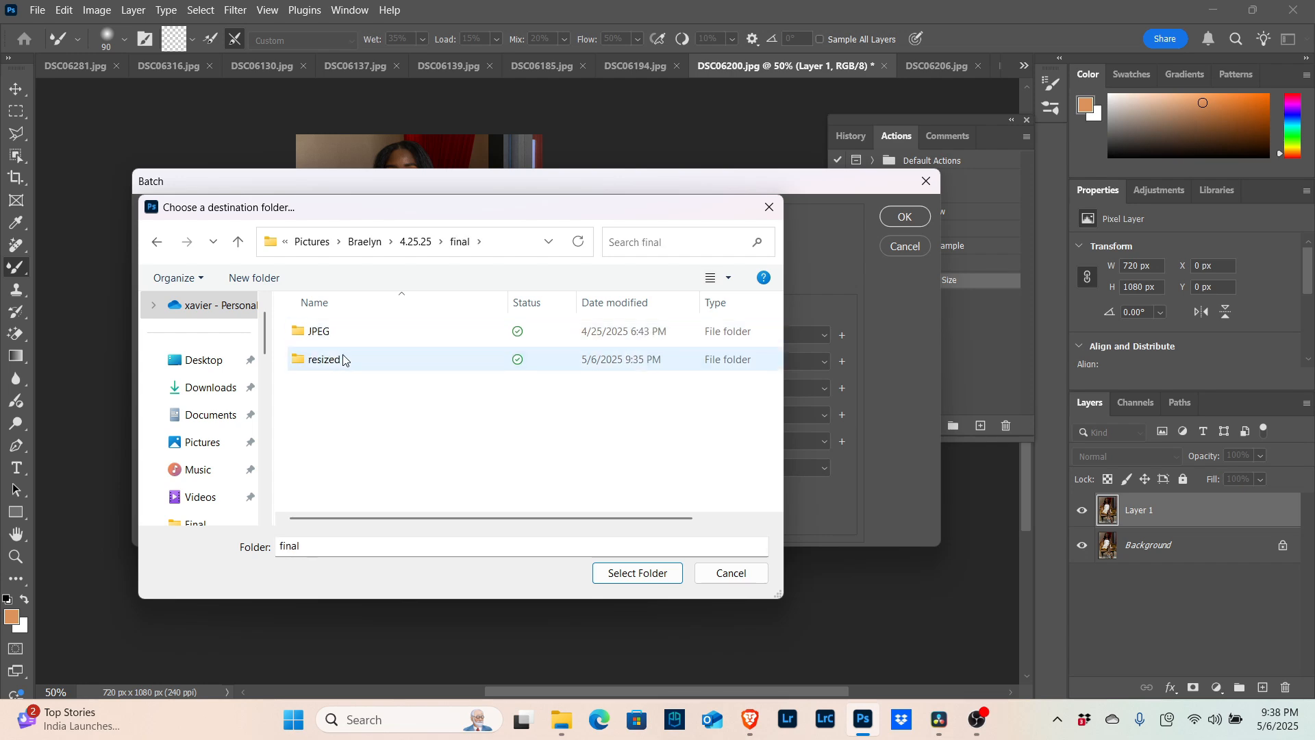
{"action": "left_click", "coordinate": [343, 362]}
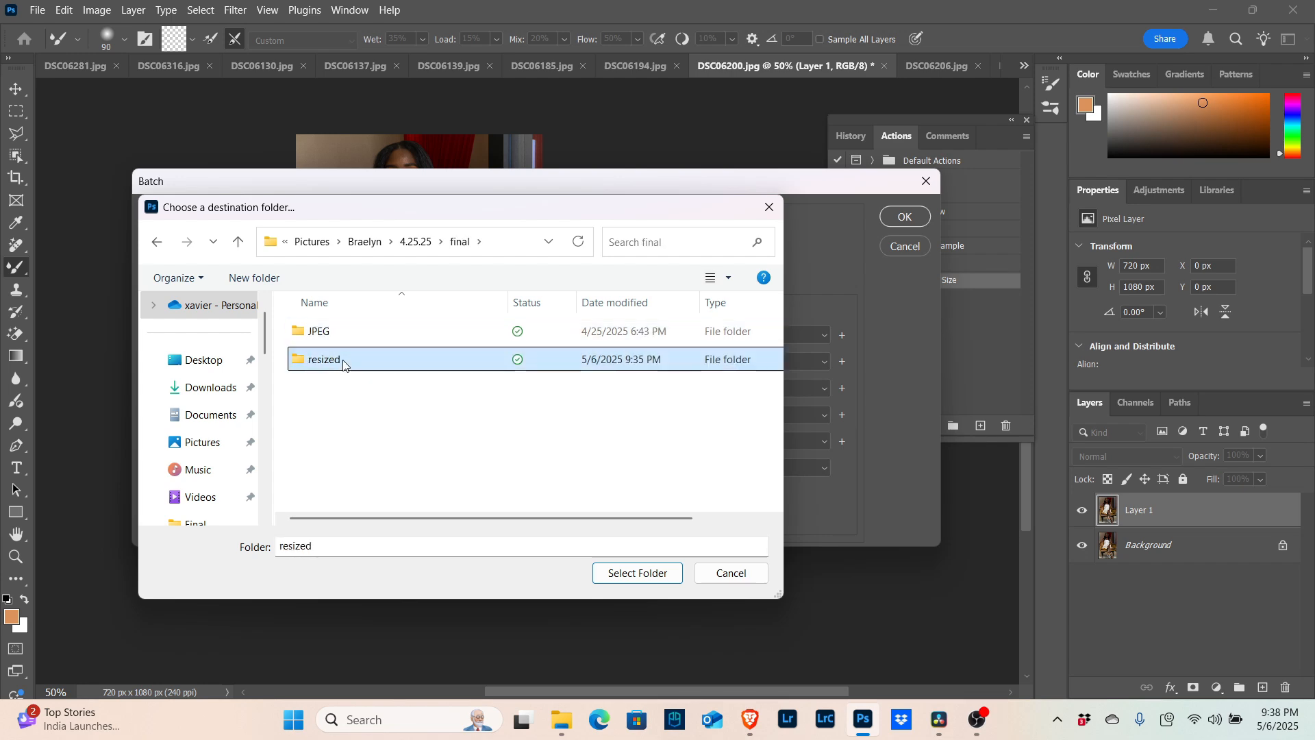
{"action": "left_click", "coordinate": [615, 574]}
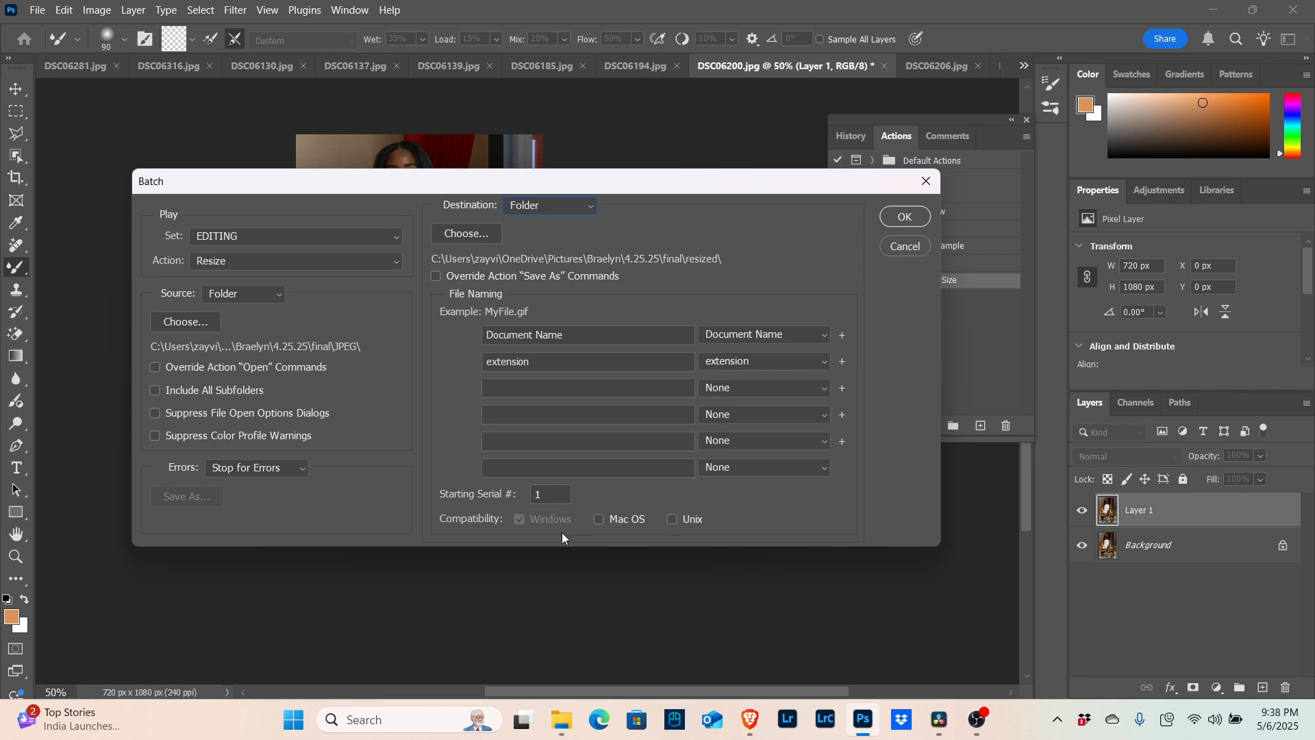
Look over the source photos in the JPEG folder in File Explorer and run the Resize batch in Photoshop
{"action": "mouse_move", "coordinate": [562, 719]}
{"action": "left_click", "coordinate": [517, 646]}
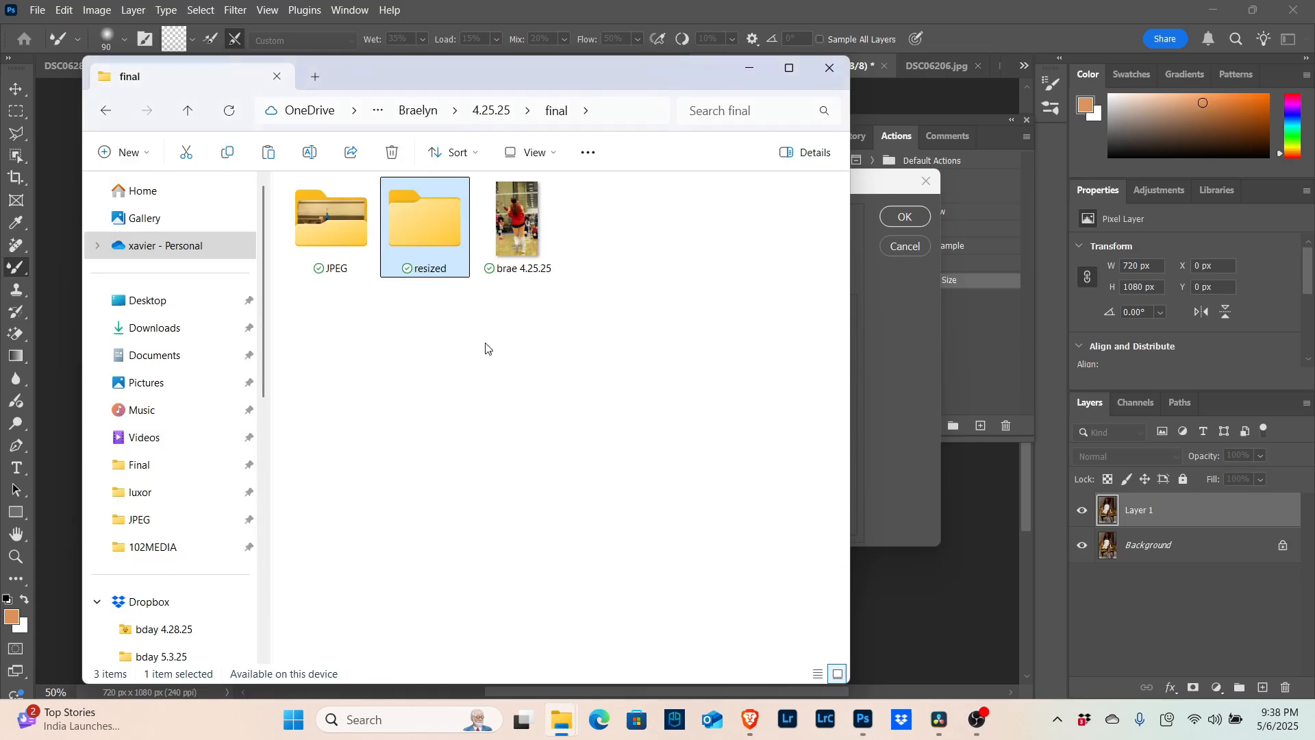
{"action": "double_click", "coordinate": [329, 237]}
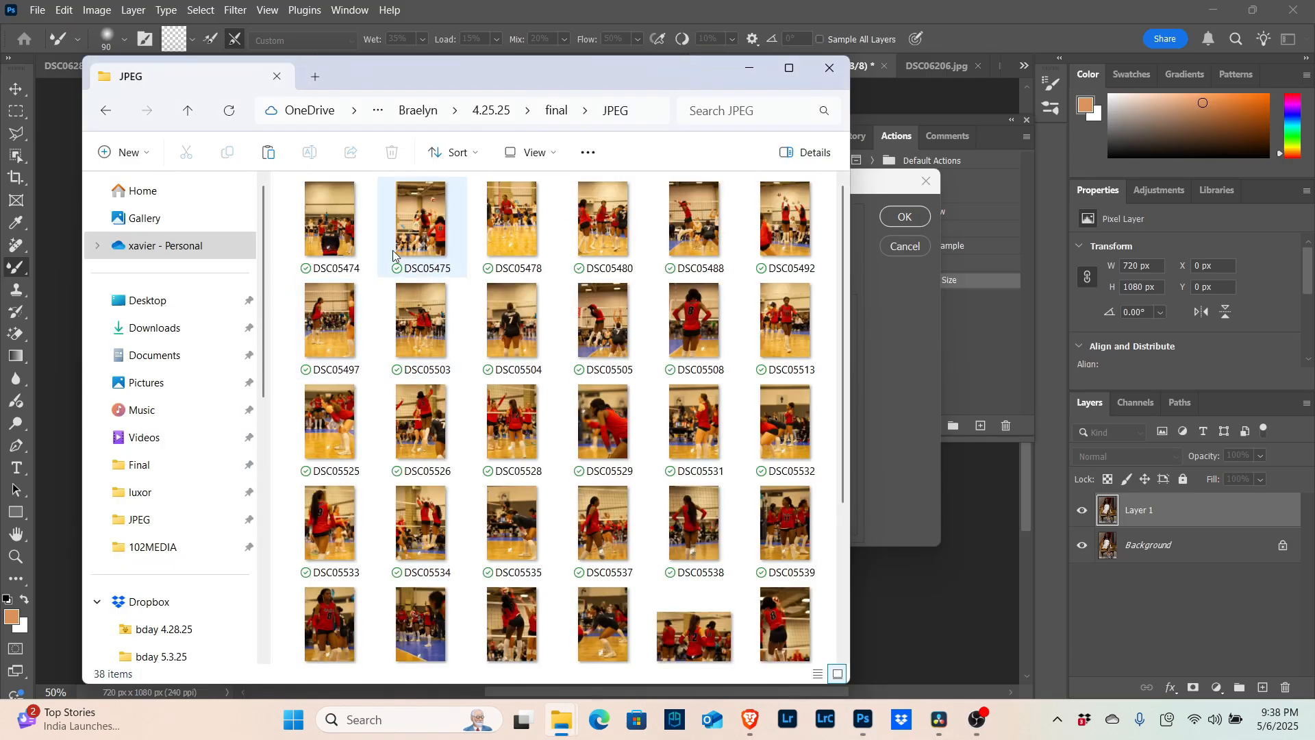
{"action": "scroll", "coordinate": [510, 315], "scroll_direction": "down", "scroll_amount": 3}
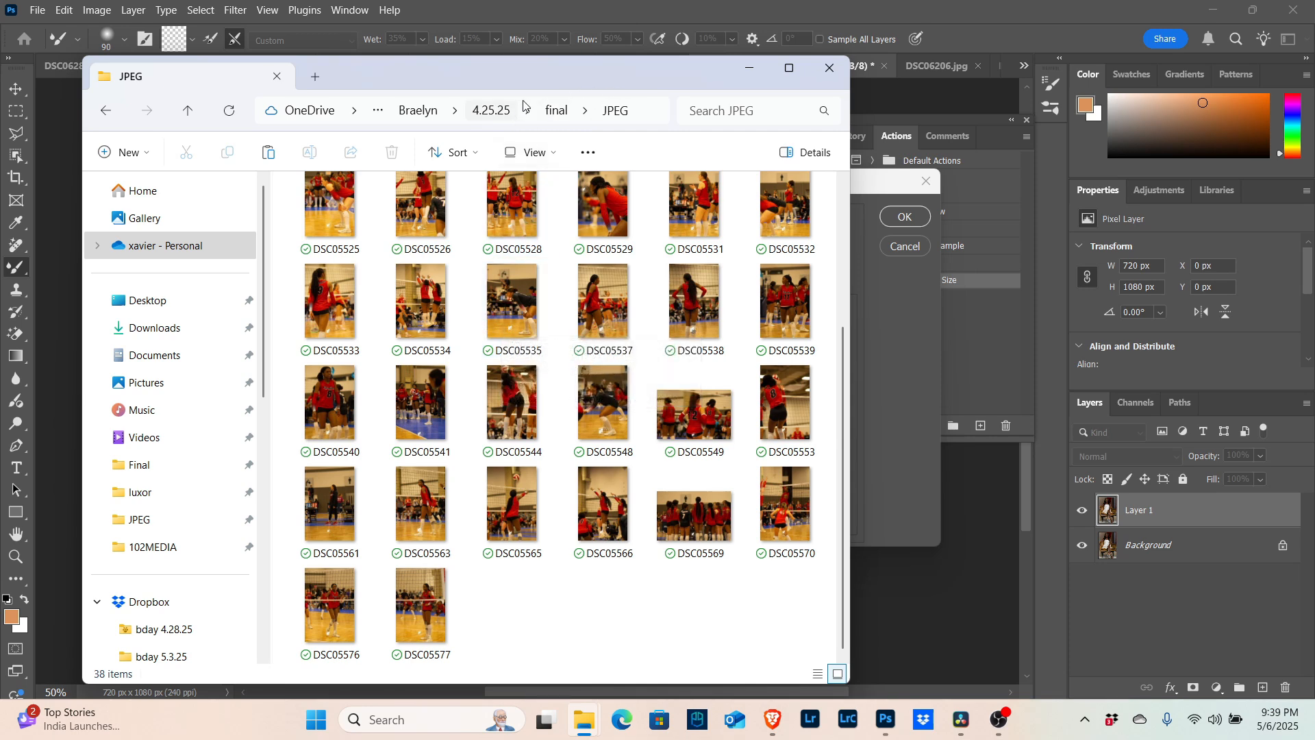
{"action": "left_click", "coordinate": [748, 70]}
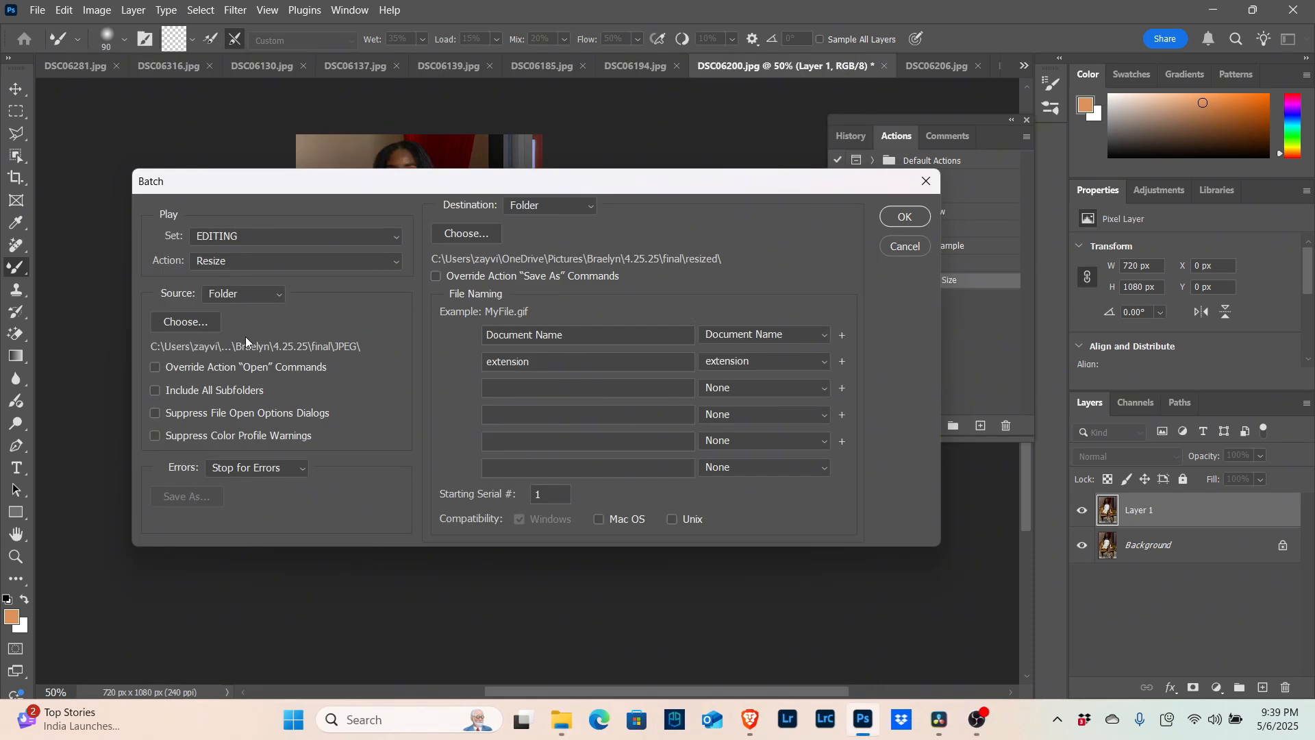
{"action": "left_click", "coordinate": [906, 216]}
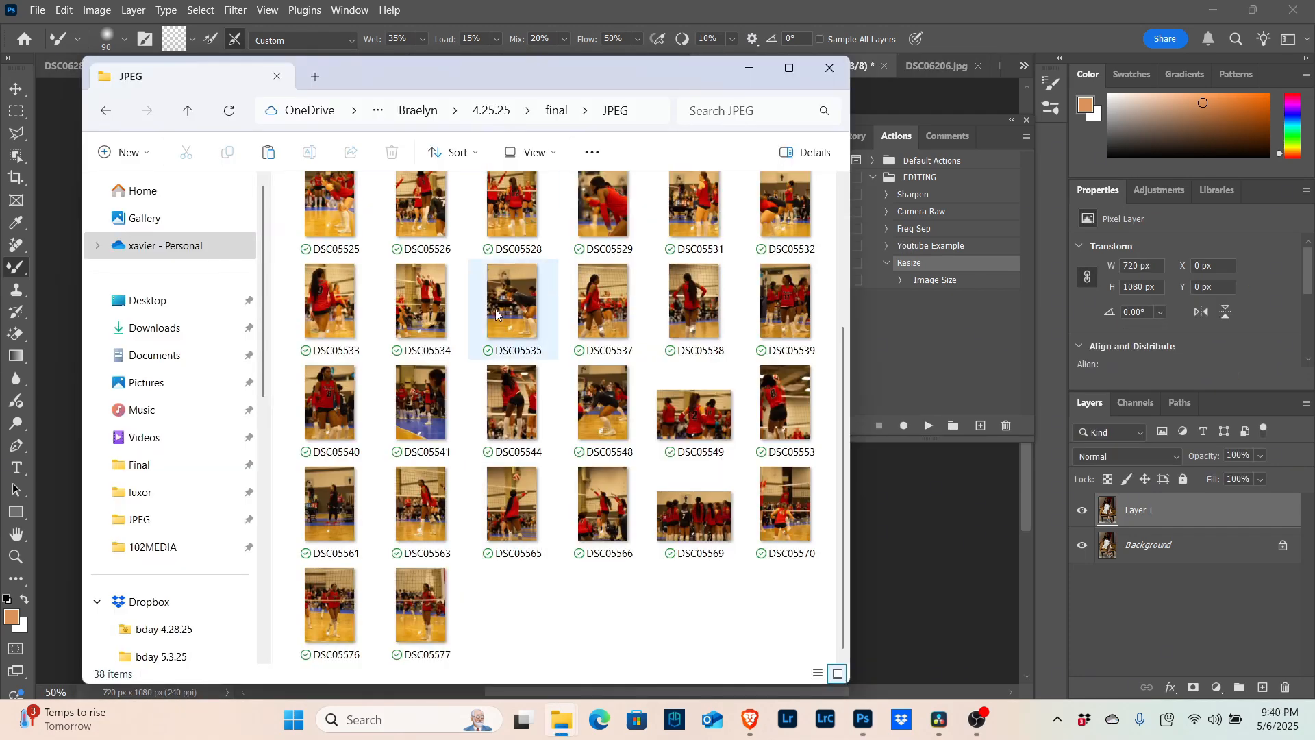
Compare the original photos in the JPEG folder with the processed photos in the resized folder in File Explorer
{"action": "scroll", "coordinate": [450, 366], "scroll_direction": "up", "scroll_amount": 3}
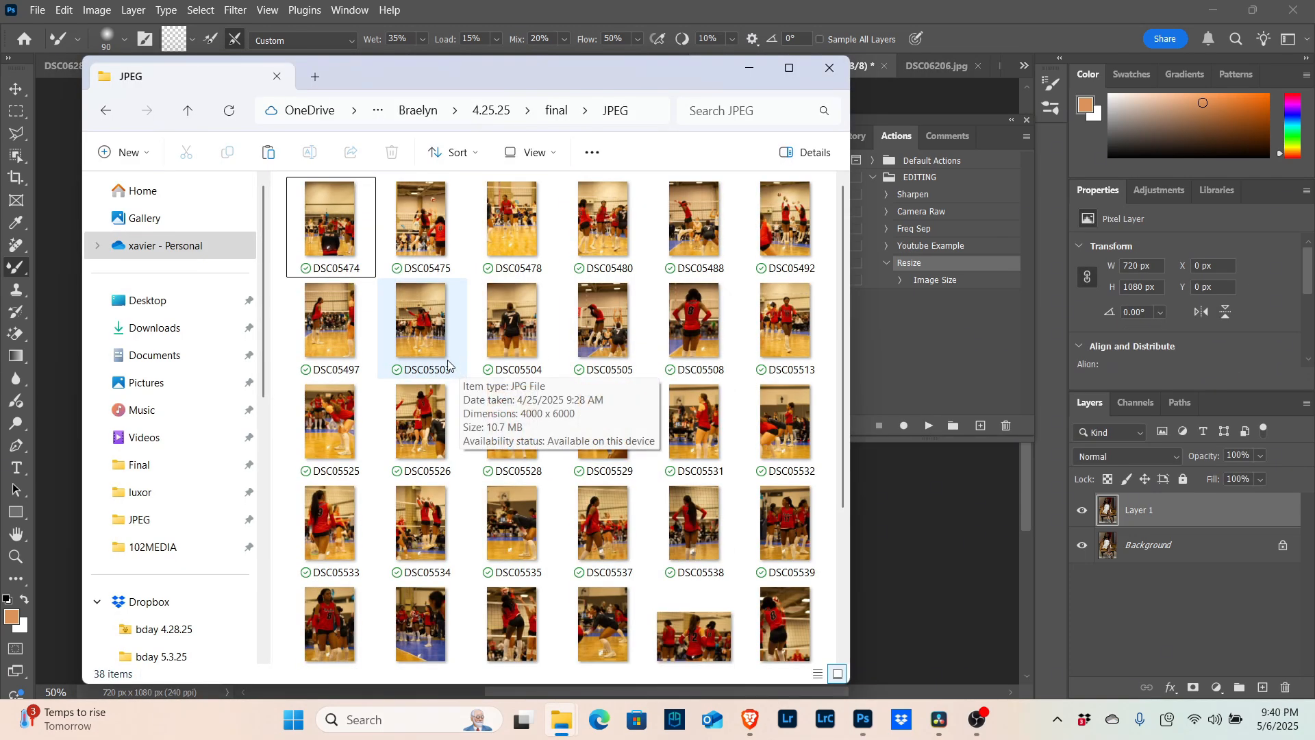
{"action": "scroll", "coordinate": [442, 353], "scroll_direction": "down", "scroll_amount": 3}
{"action": "scroll", "coordinate": [432, 346], "scroll_direction": "up", "scroll_amount": 3}
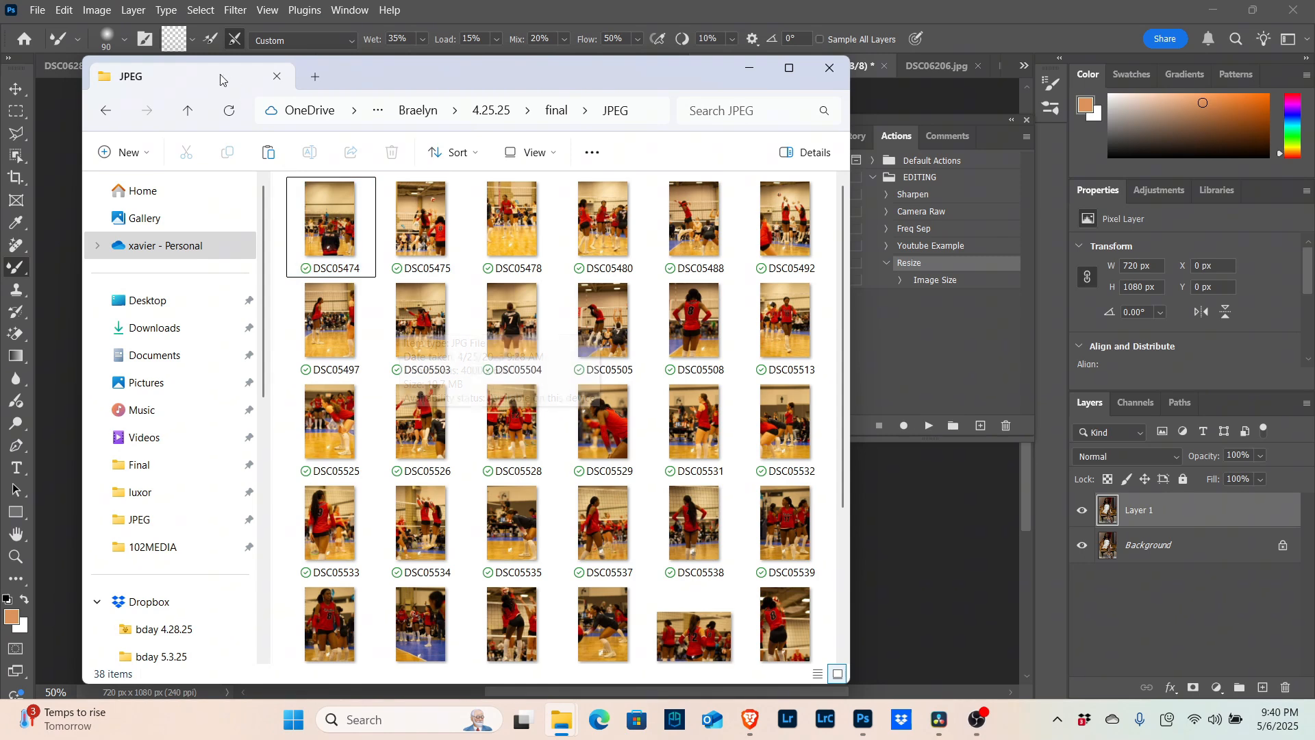
{"action": "left_click", "coordinate": [107, 113]}
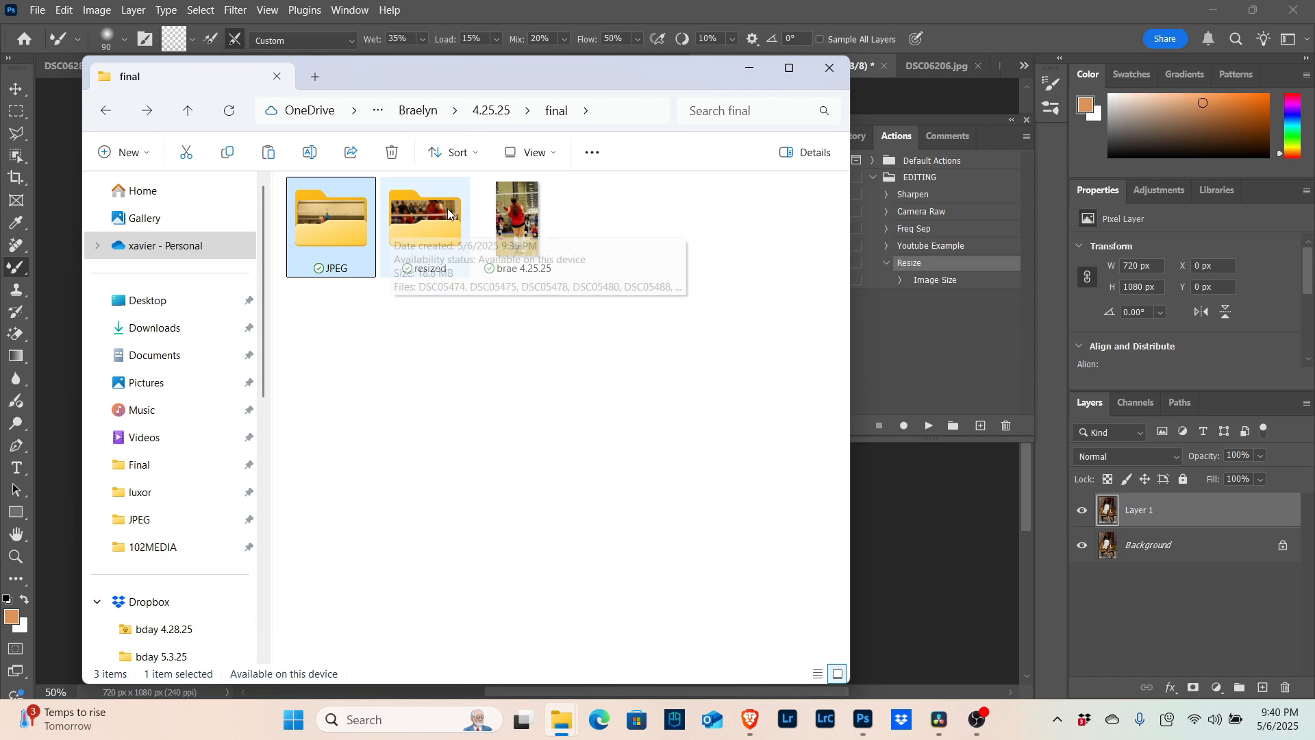
{"action": "double_click", "coordinate": [413, 209]}
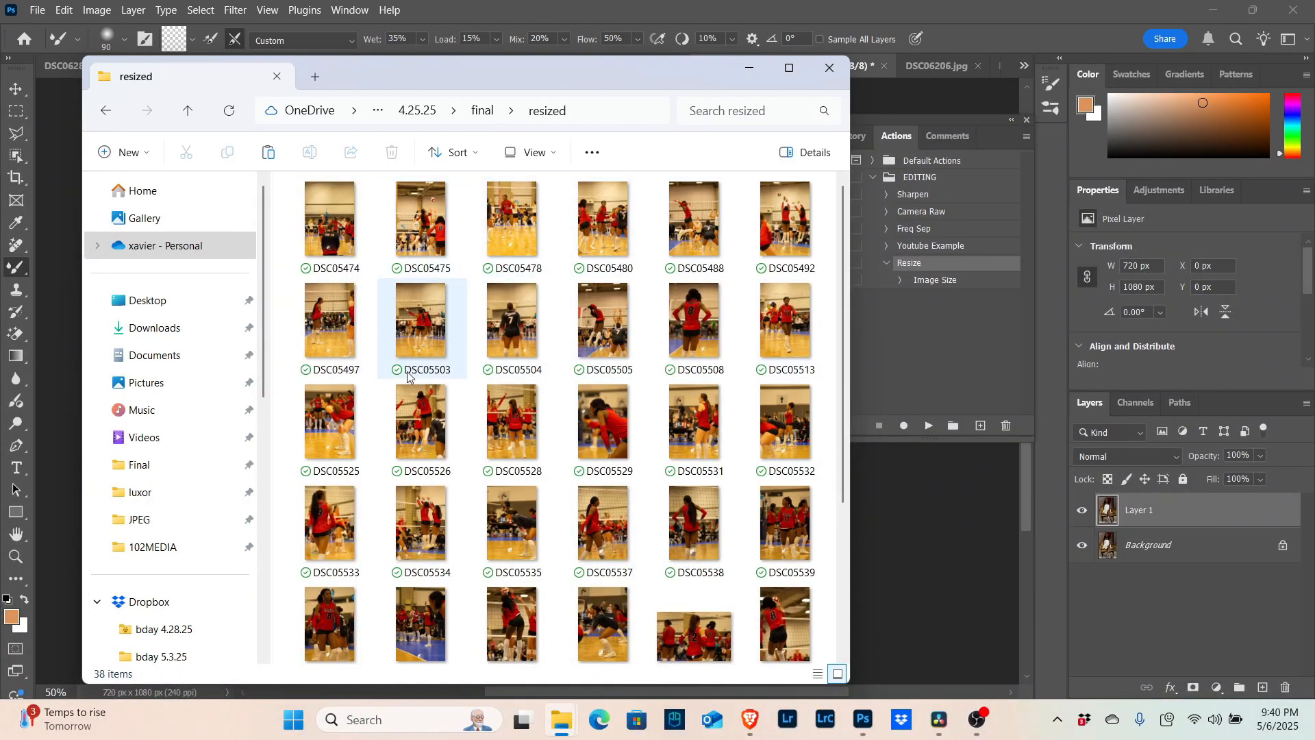
{"action": "scroll", "coordinate": [641, 500], "scroll_direction": "down", "scroll_amount": 3}
{"action": "scroll", "coordinate": [479, 444], "scroll_direction": "up", "scroll_amount": 3}
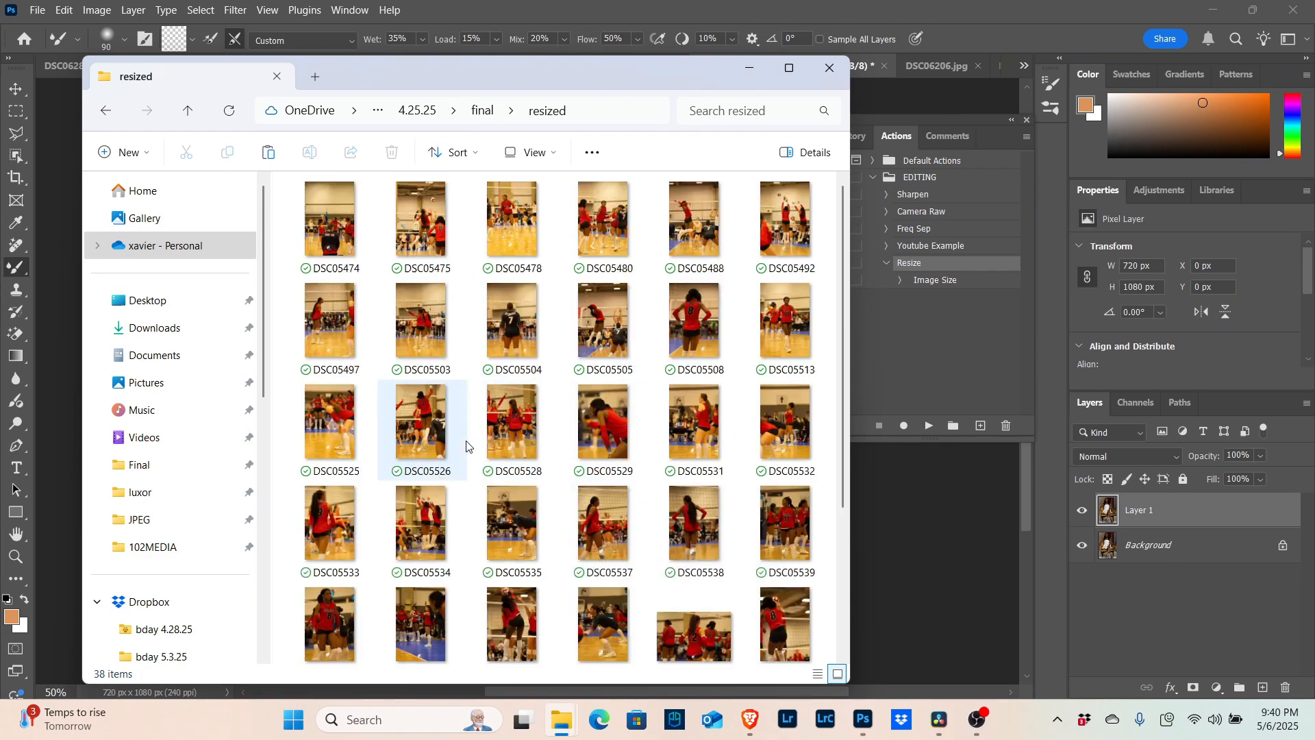
{"action": "scroll", "coordinate": [479, 442], "scroll_direction": "down", "scroll_amount": 3}
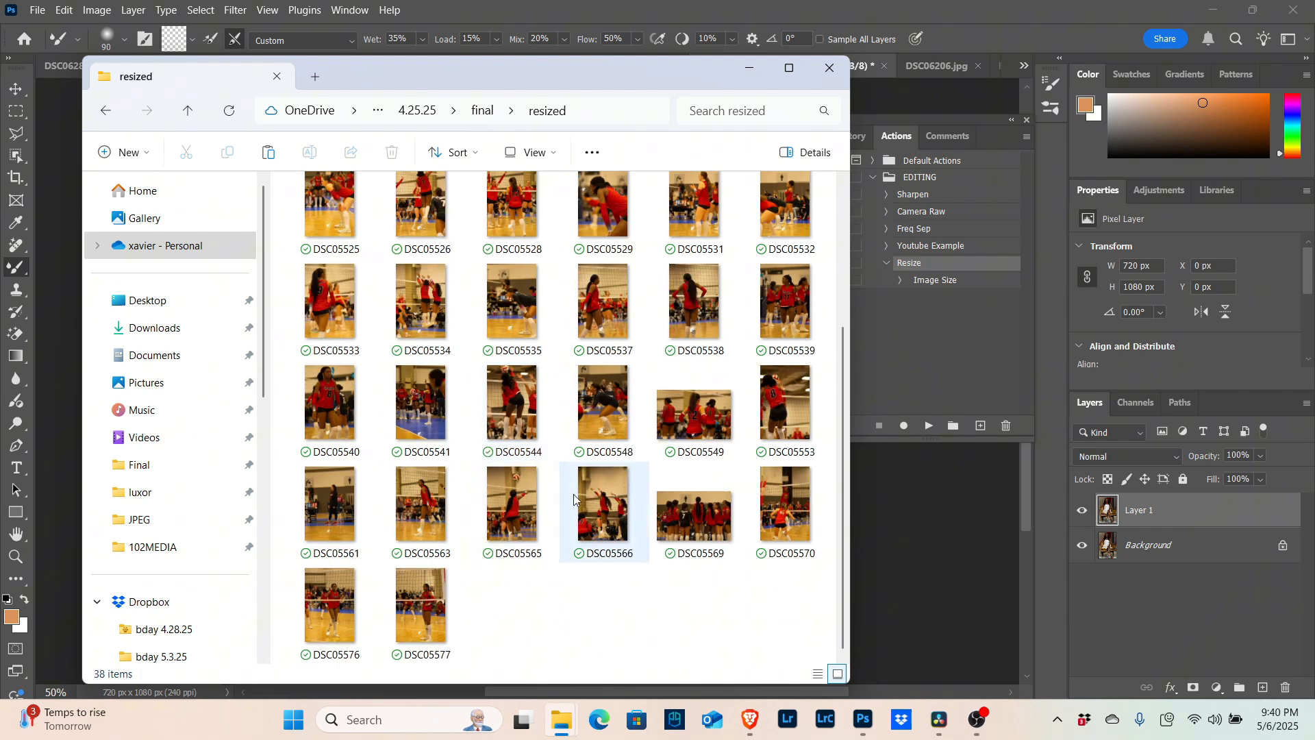
{"action": "scroll", "coordinate": [521, 521], "scroll_direction": "up", "scroll_amount": 3}
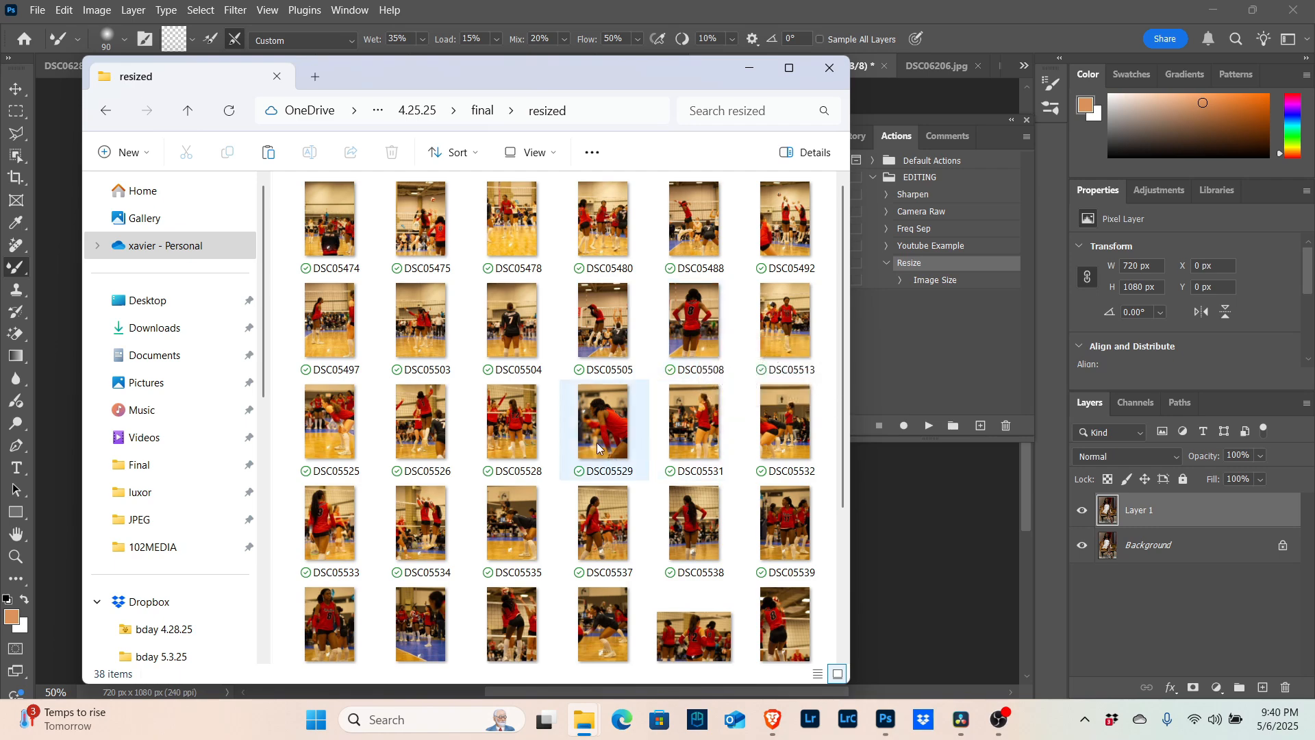
Check the file dimensions of the portrait photo DSC05566 and the landscape photo DSC05549 in the resized folder
{"action": "mouse_move", "coordinate": [597, 448]}
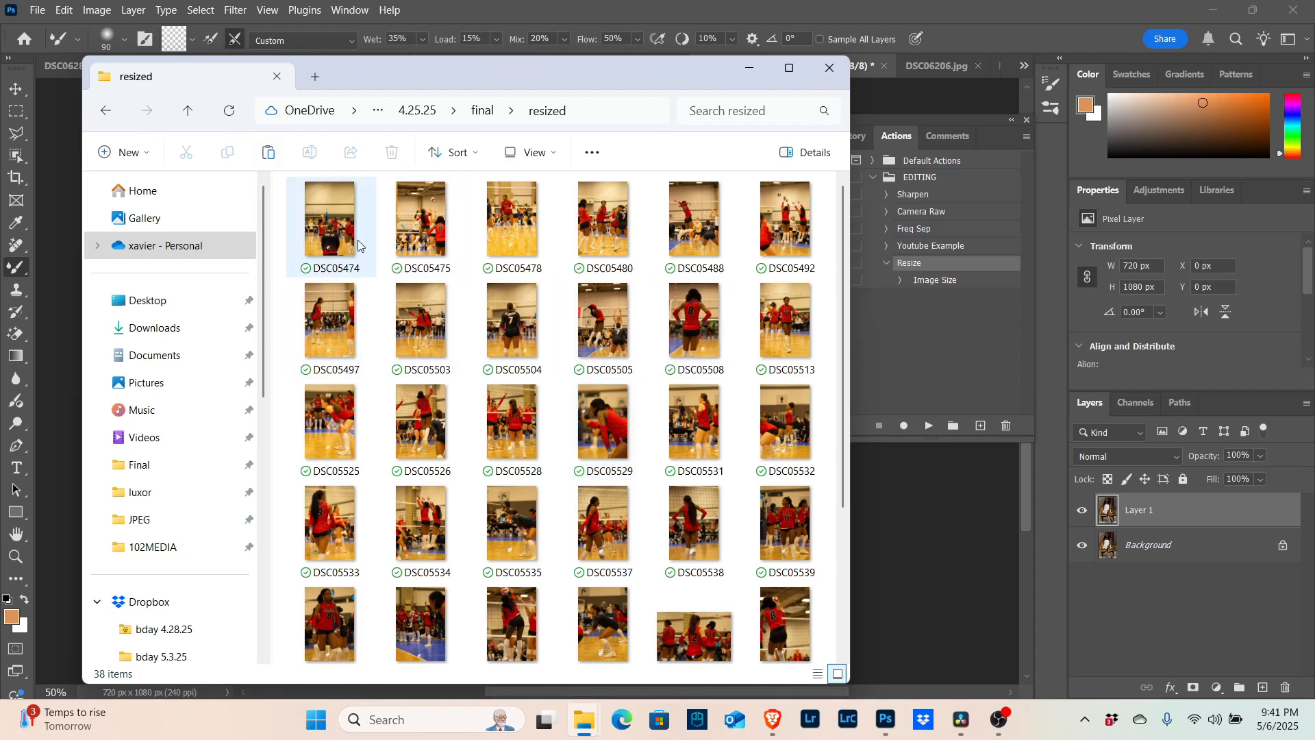
{"action": "mouse_move", "coordinate": [357, 240]}
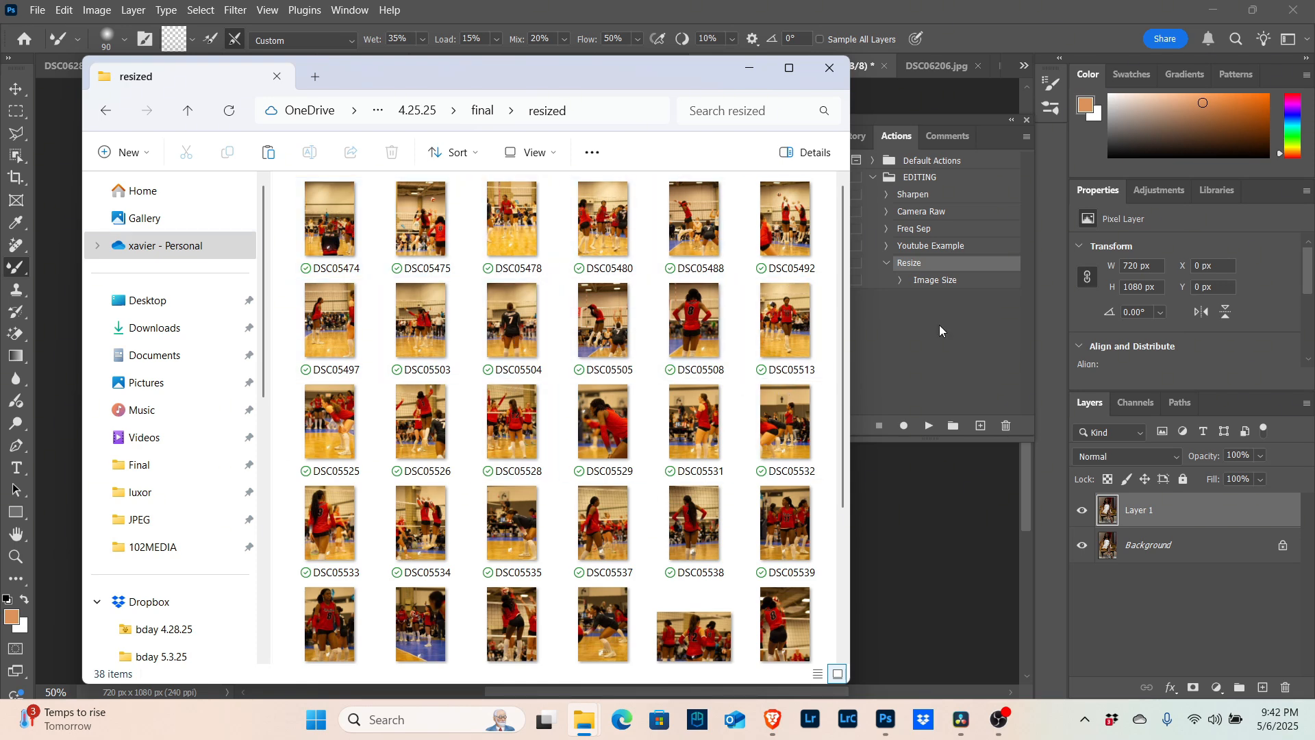
{"action": "scroll", "coordinate": [514, 336], "scroll_direction": "down", "scroll_amount": 3}
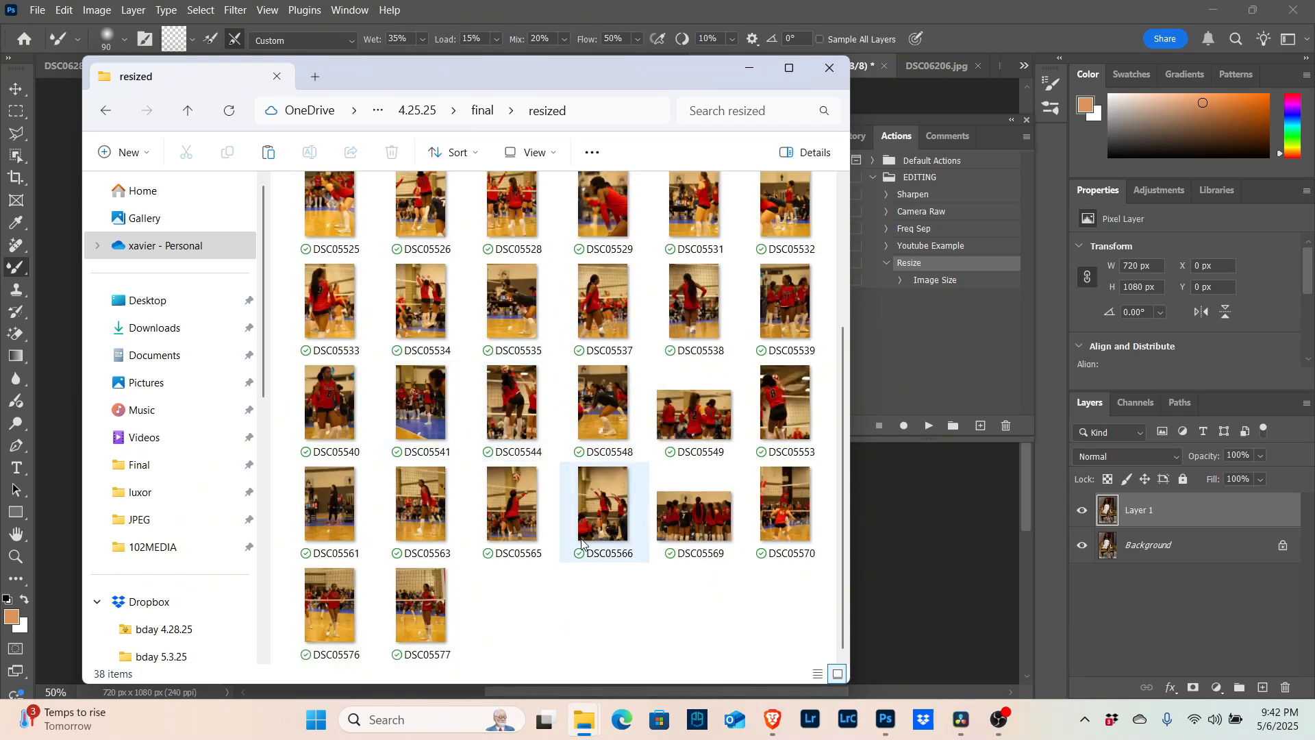
{"action": "mouse_move", "coordinate": [583, 527]}
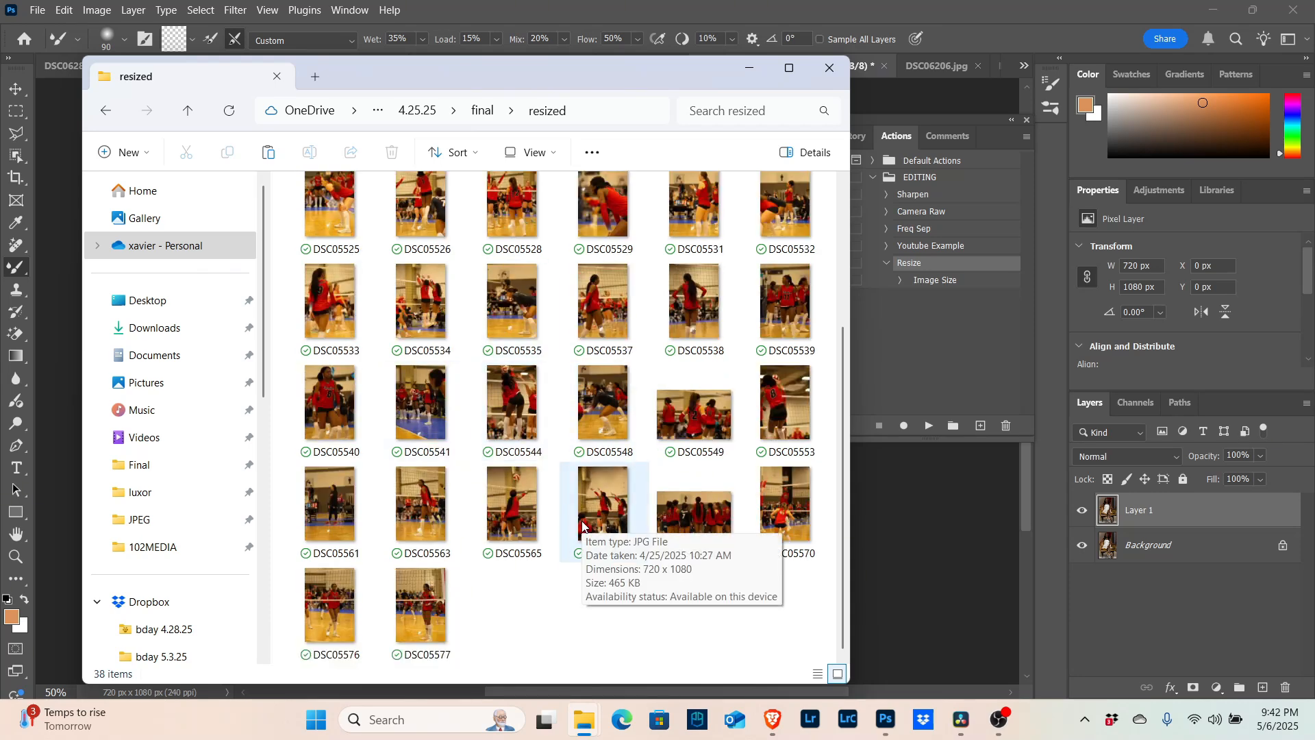
{"action": "mouse_move", "coordinate": [694, 425]}
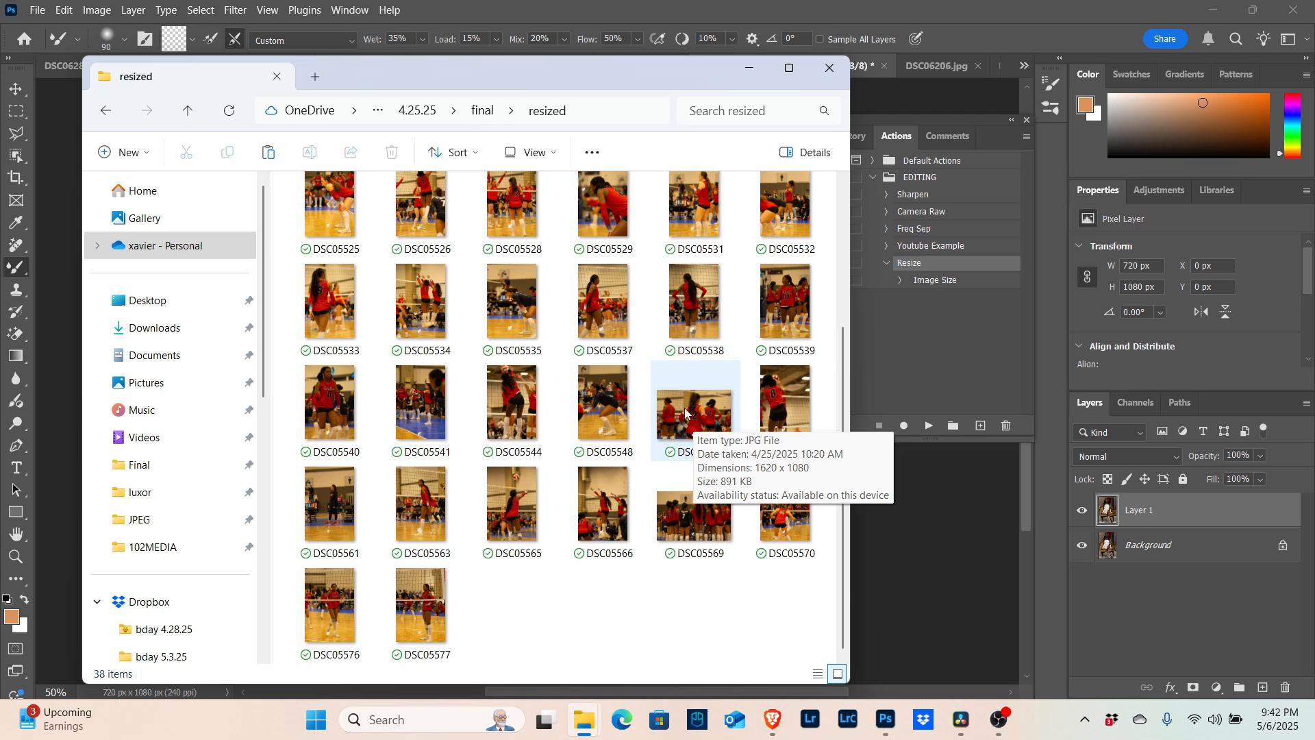
Return to Photoshop and expand the Image Size step of the Resize action to inspect its recorded settings
{"action": "left_click", "coordinate": [750, 71]}
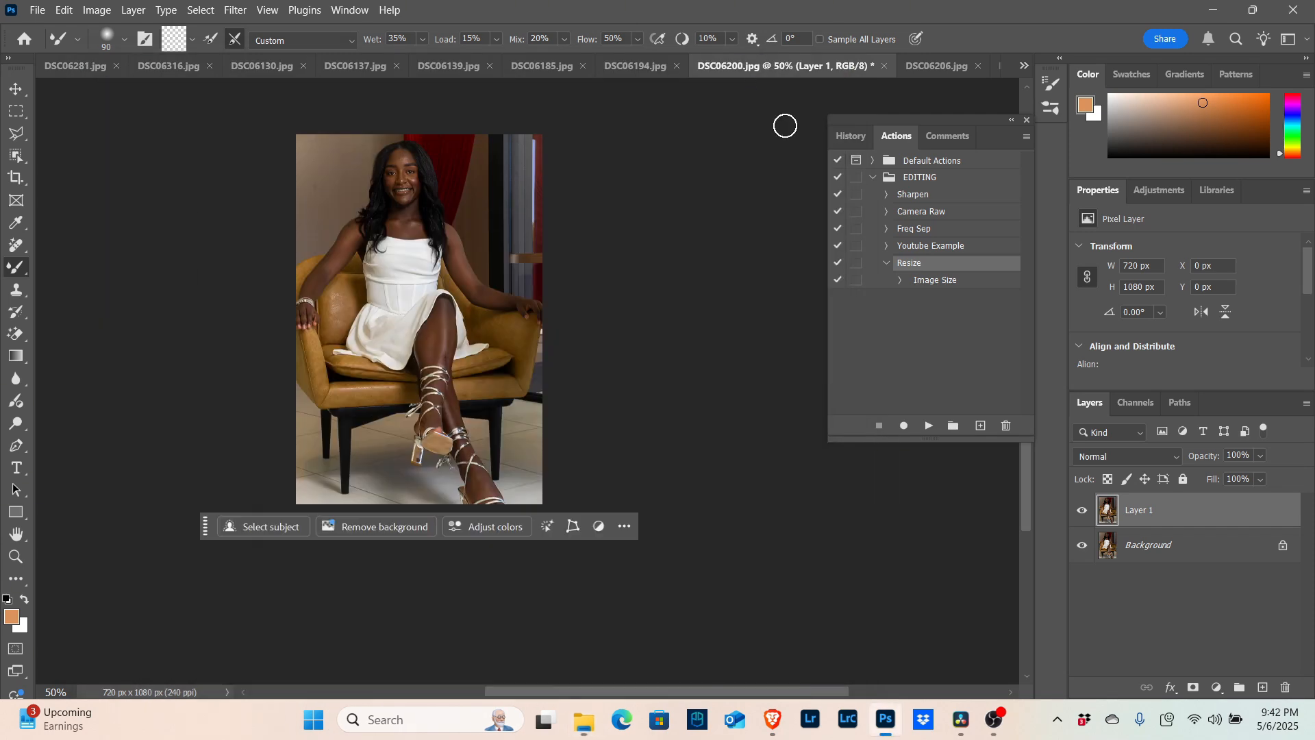
{"action": "left_click", "coordinate": [887, 265]}
{"action": "left_click", "coordinate": [887, 265]}
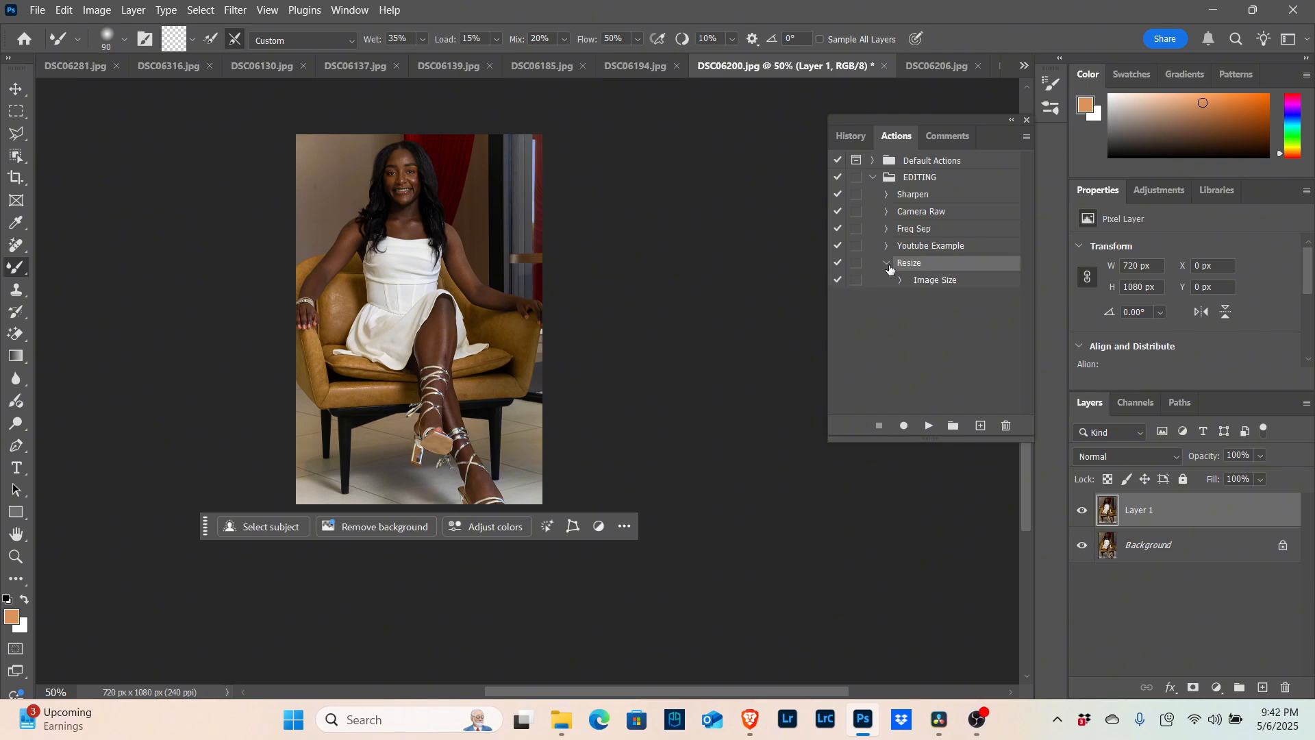
{"action": "left_click", "coordinate": [902, 281]}
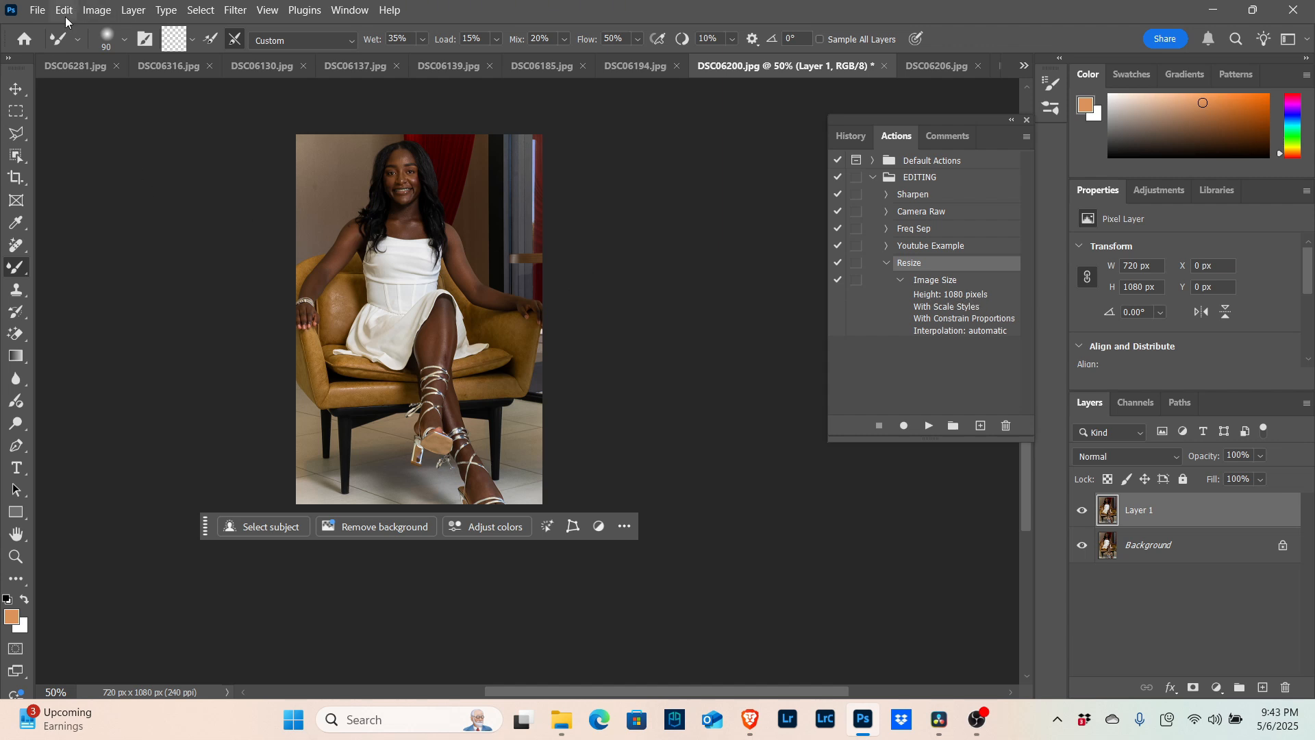
Review the portrait's dimensions and resampling options in Image Size and close it without changes
{"action": "left_click", "coordinate": [96, 10]}
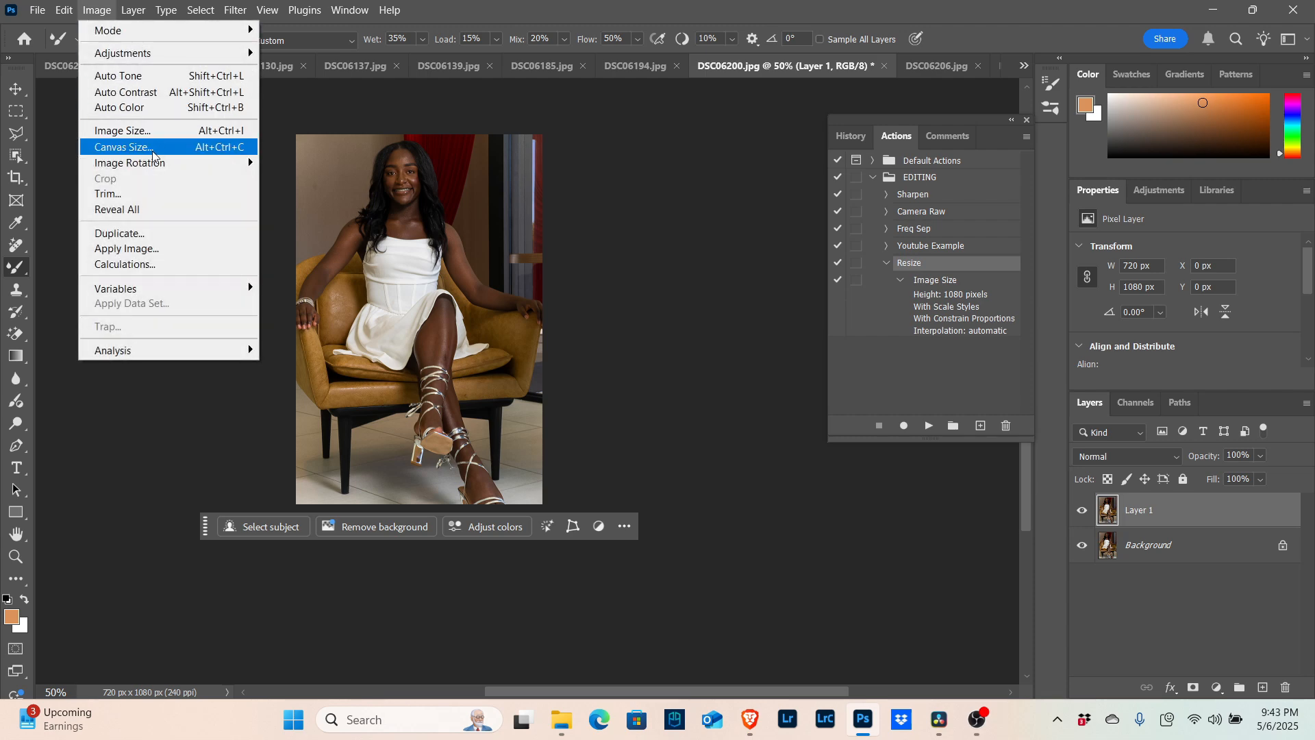
{"action": "left_click", "coordinate": [139, 131]}
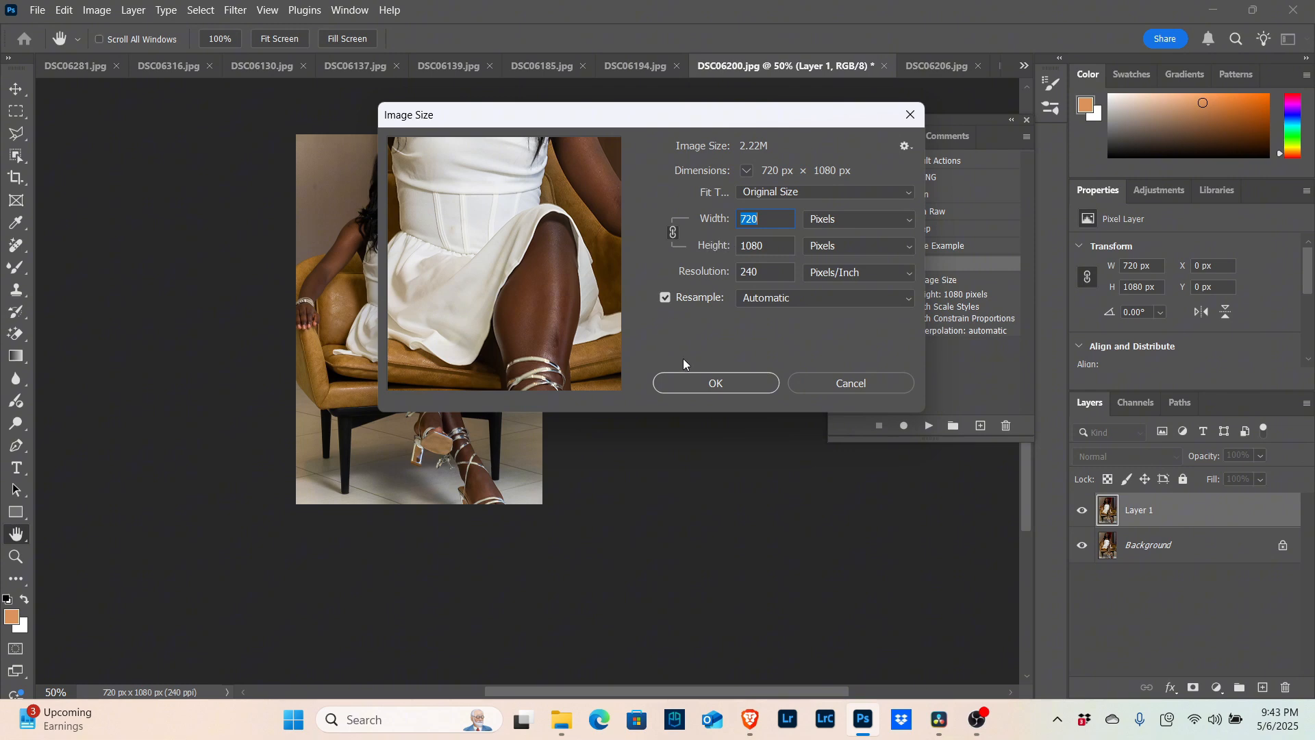
{"action": "left_click", "coordinate": [834, 378]}
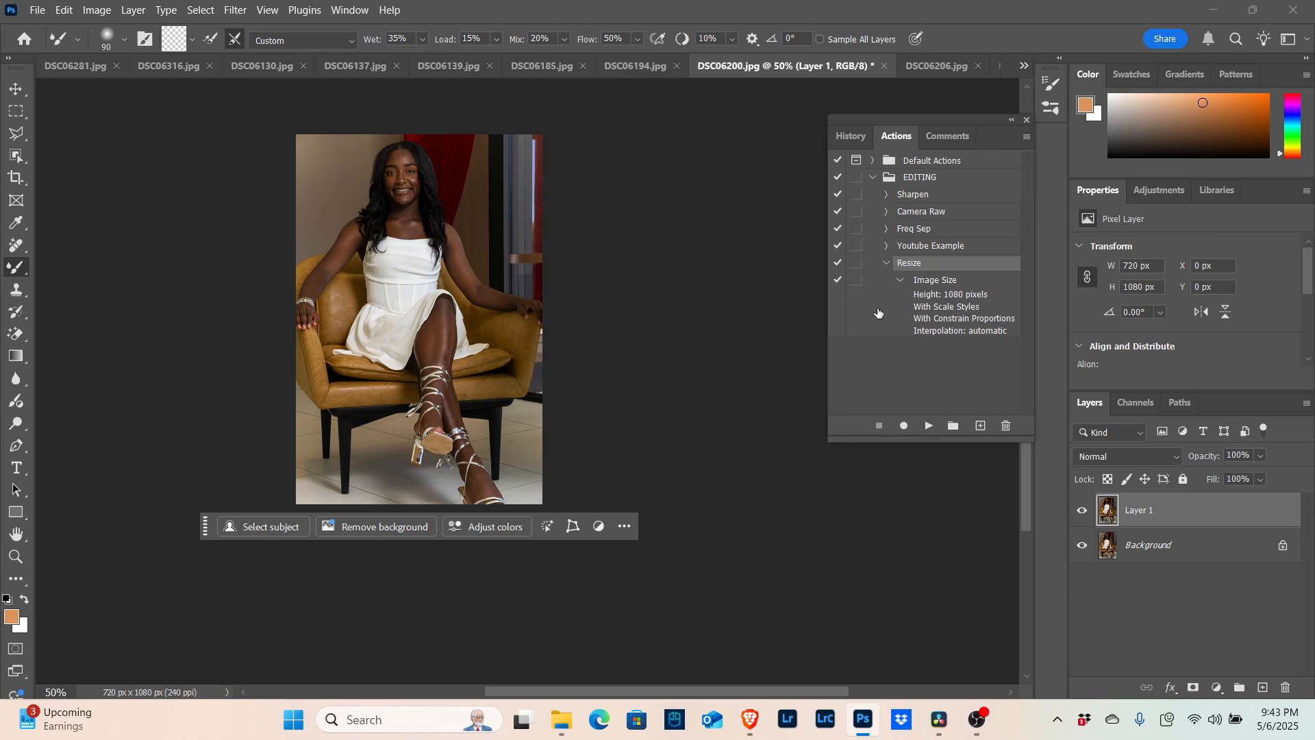
Switch to File Explorer, view the resized landscape photo DSC05549 at a larger size, and return to Photoshop
{"action": "left_click", "coordinate": [561, 719]}
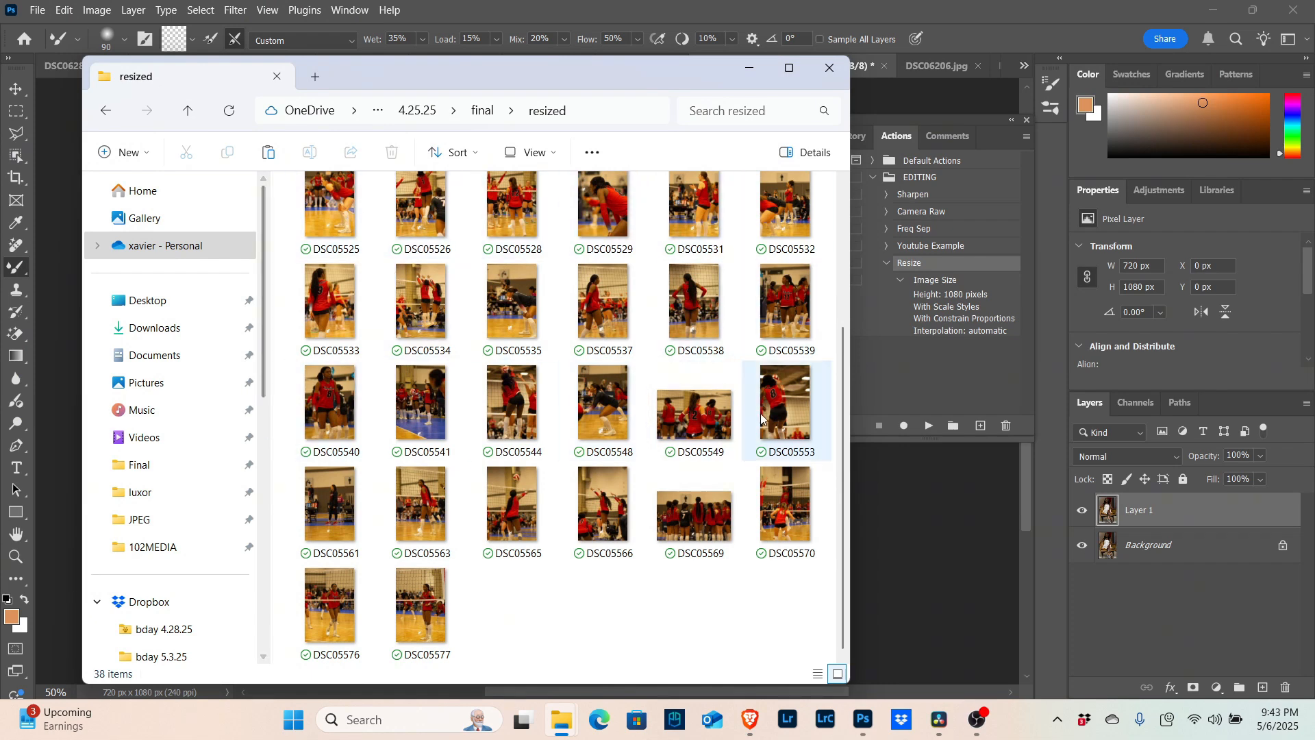
{"action": "double_click", "coordinate": [688, 414]}
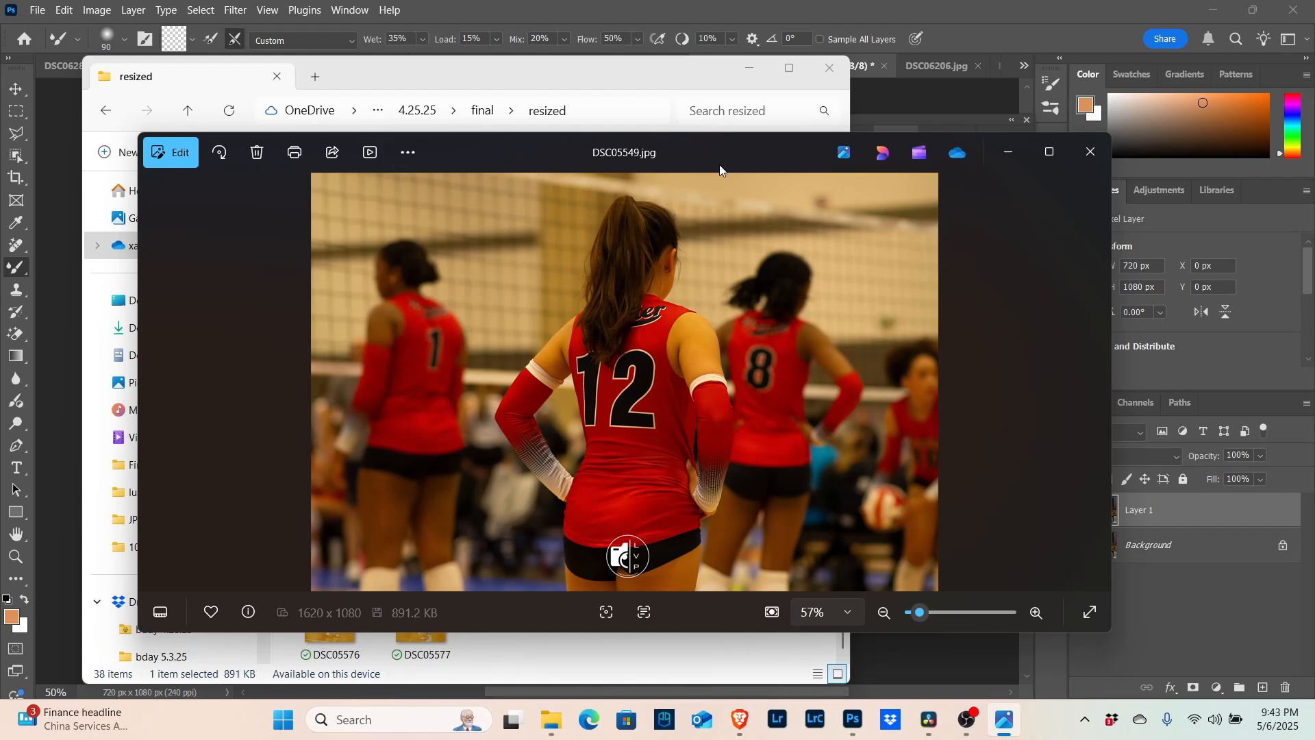
{"action": "left_click", "coordinate": [1007, 152]}
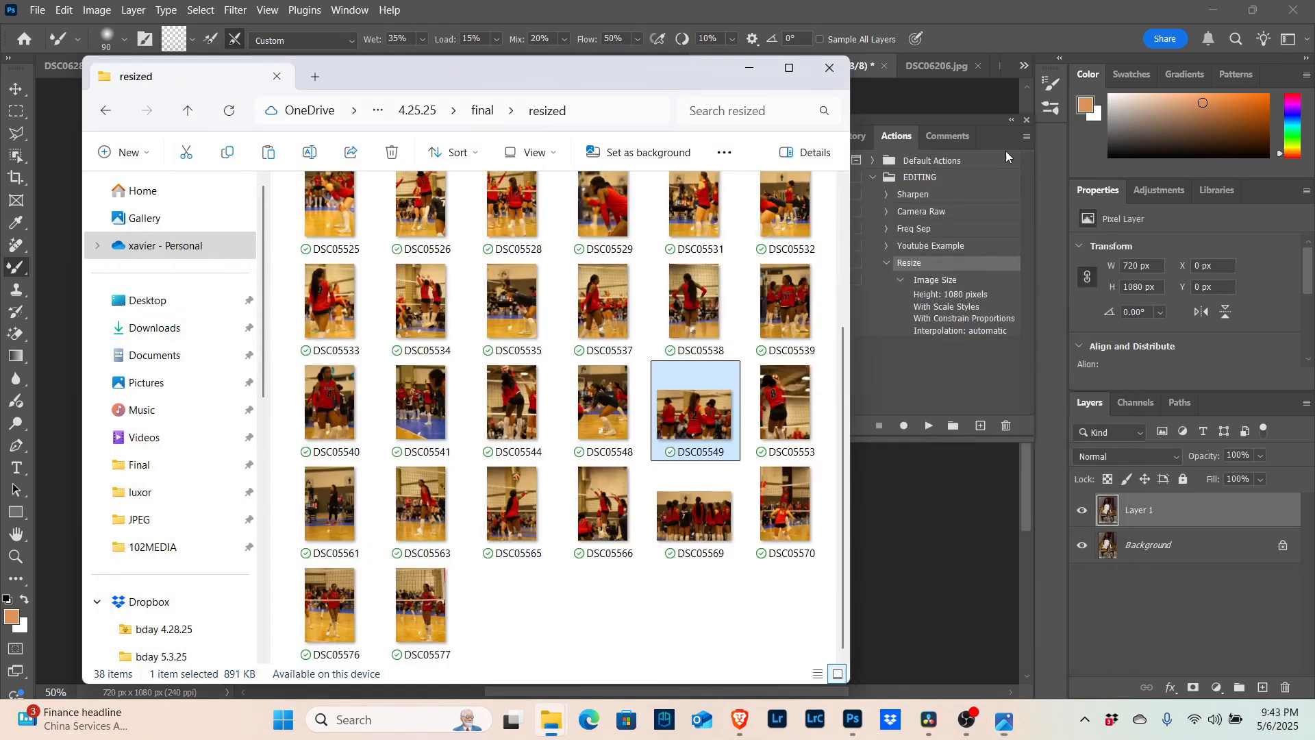
{"action": "left_click", "coordinate": [931, 127]}
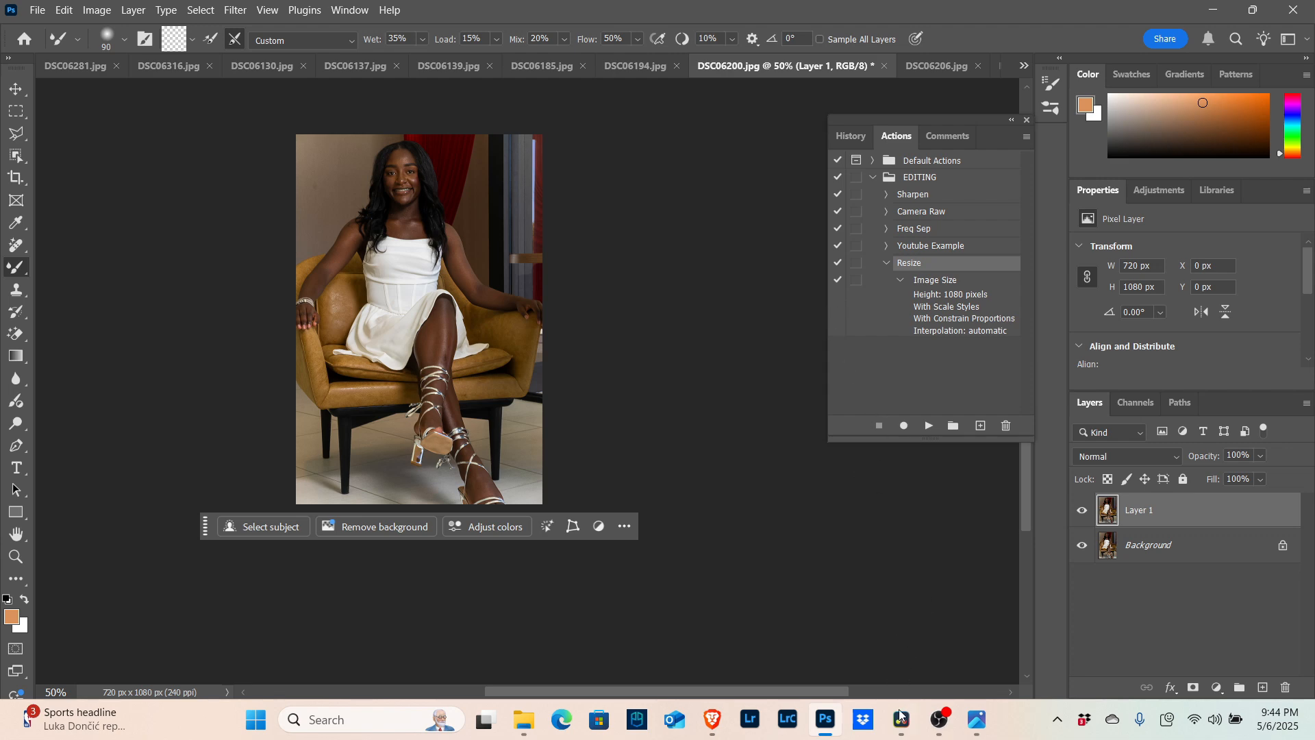
{"action": "mouse_move", "coordinate": [906, 735]}
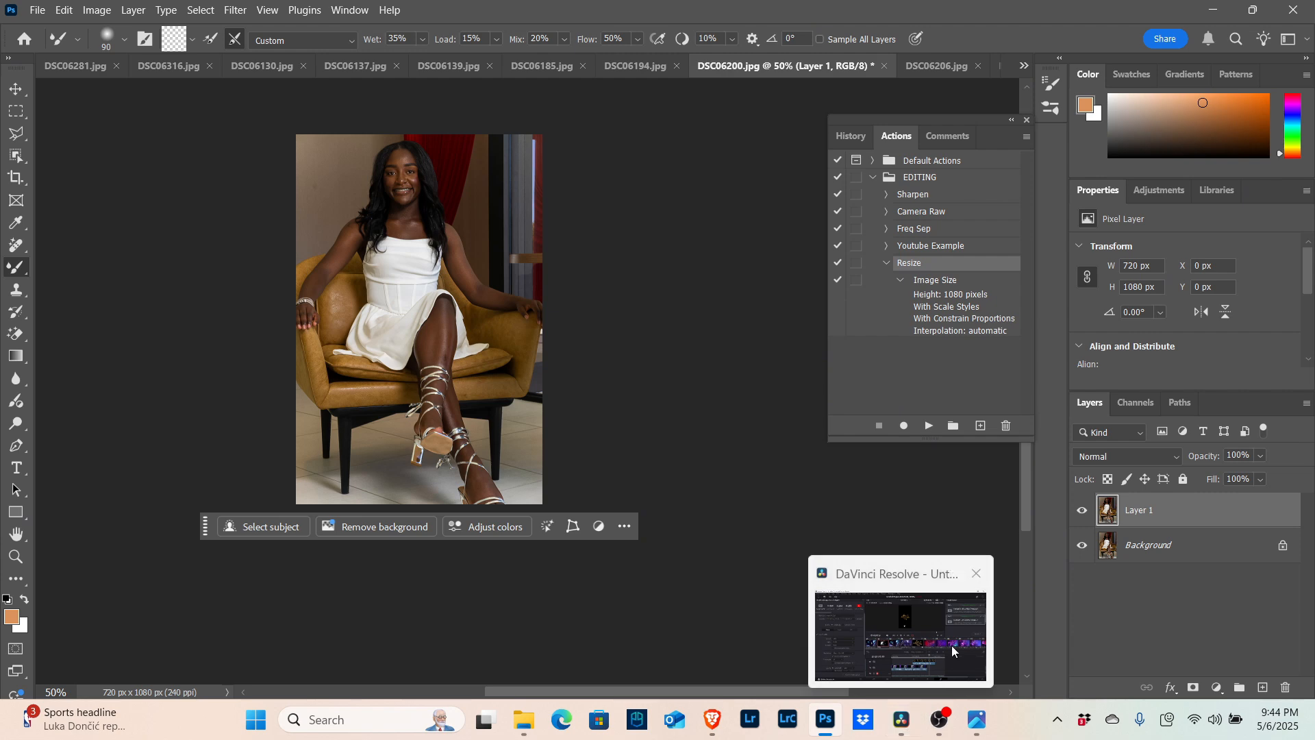